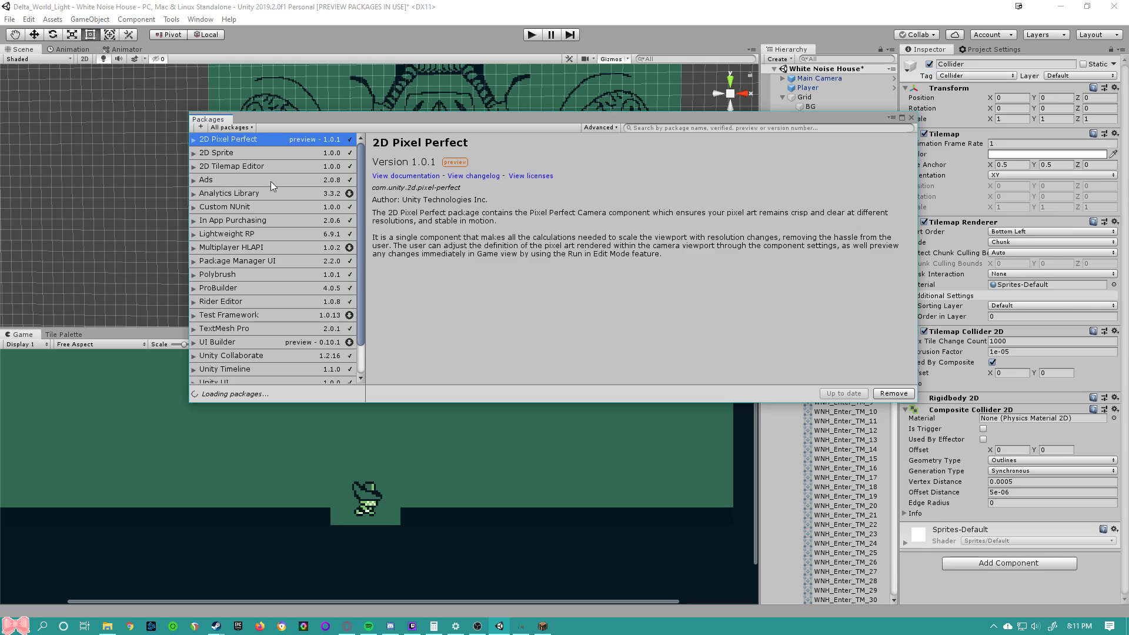
- Close the package list and bring up the tile palette with the WDH_Enter tiles
click(913, 116)
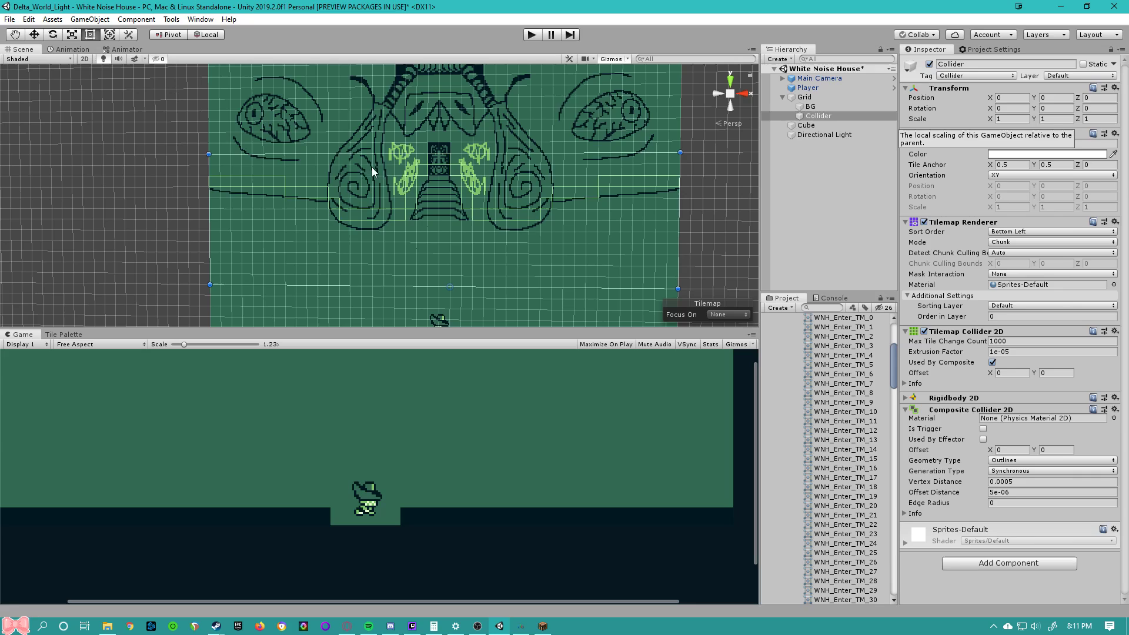
scroll(400, 246, down, 2)
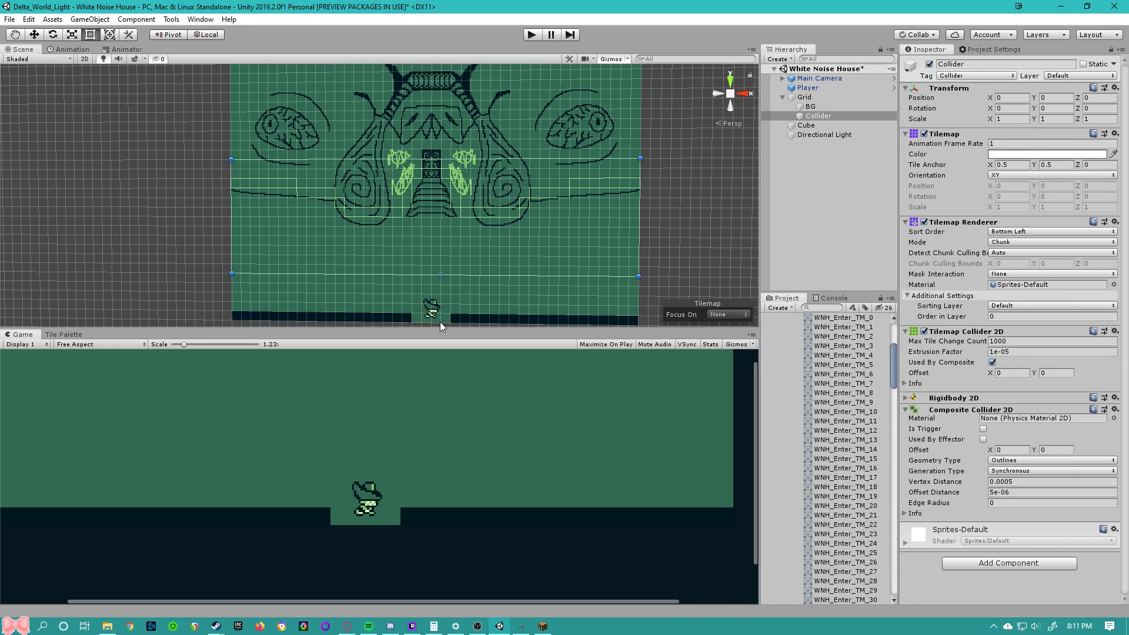
click(64, 334)
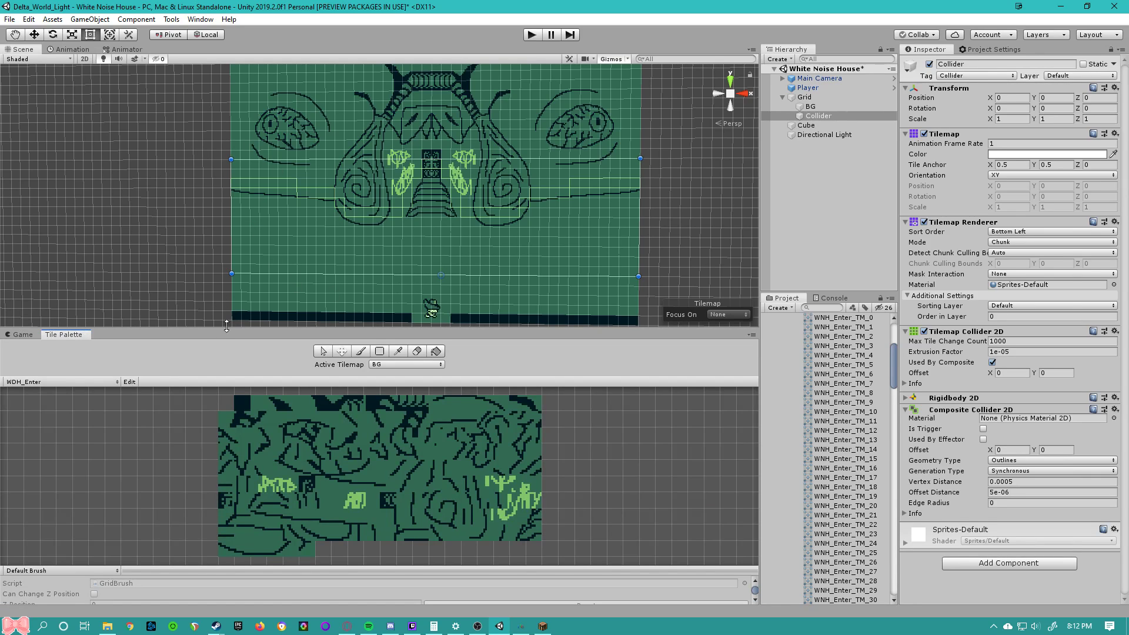
scroll(306, 471, up, 3)
scroll(287, 474, down, 2)
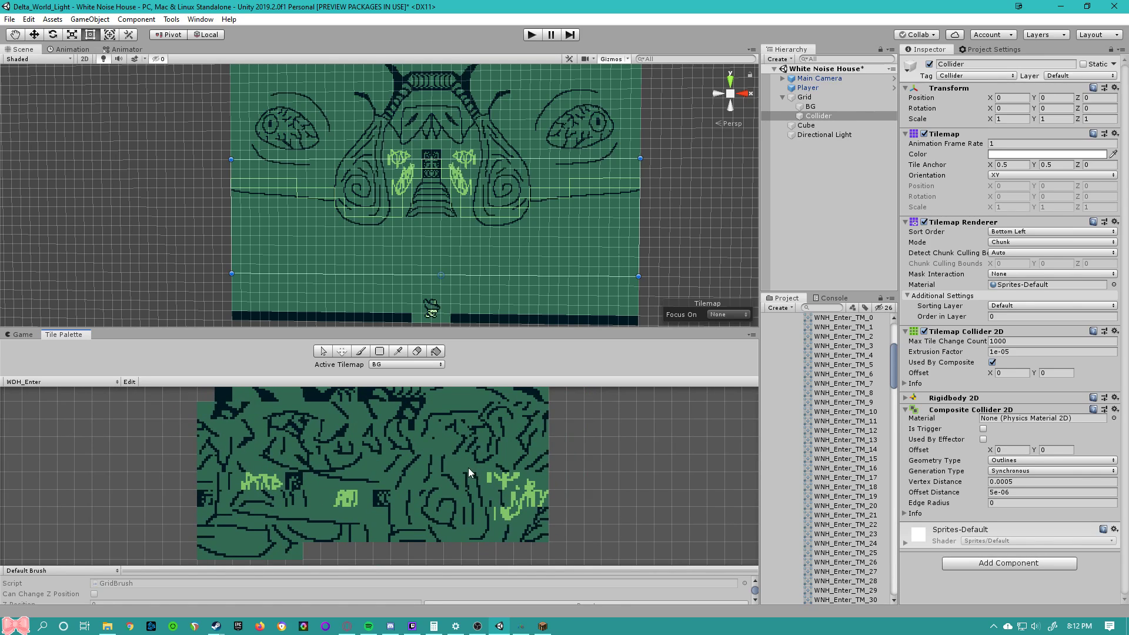
scroll(521, 238, up, 6)
scroll(565, 137, down, 2)
- Examine the Collider tilemap in the scene, from the house facade down to the player at the lower edge
middle_drag(535, 157, 428, 238)
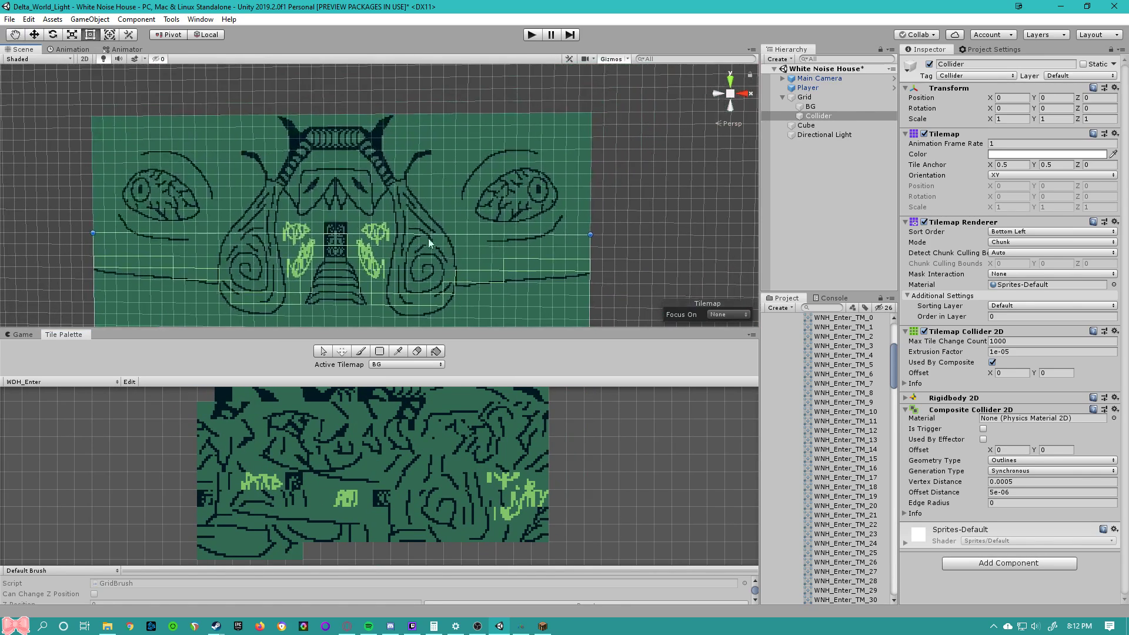
scroll(428, 238, up, 2)
middle_drag(451, 179, 488, 88)
middle_drag(513, 245, 559, 163)
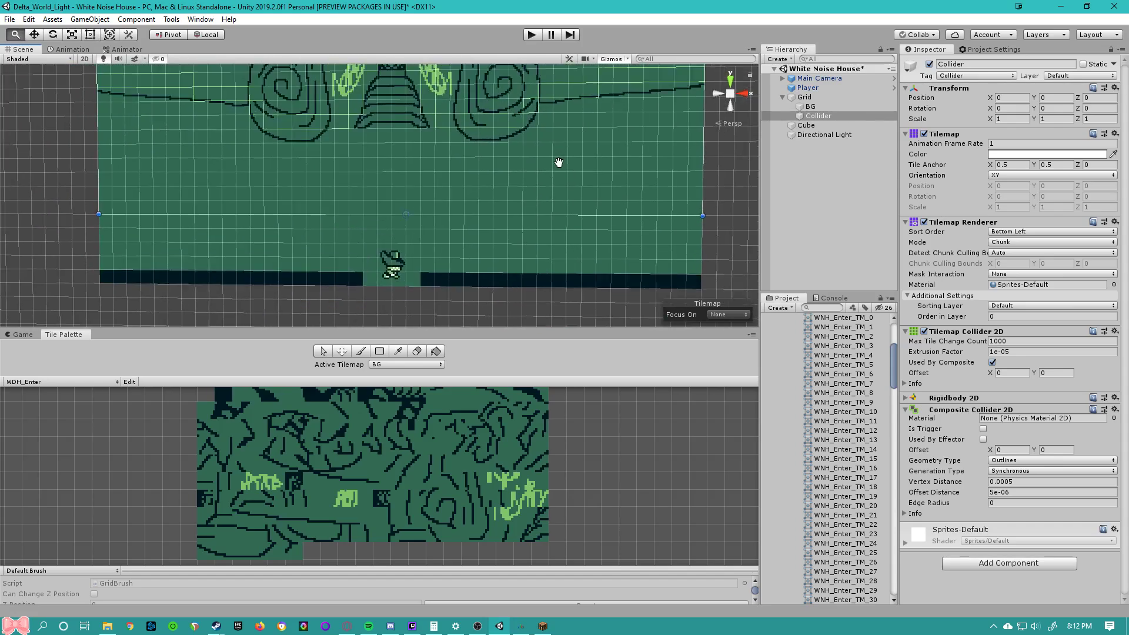
scroll(560, 163, down, 3)
middle_drag(436, 142, 466, 190)
middle_drag(519, 147, 506, 251)
middle_drag(421, 258, 499, 204)
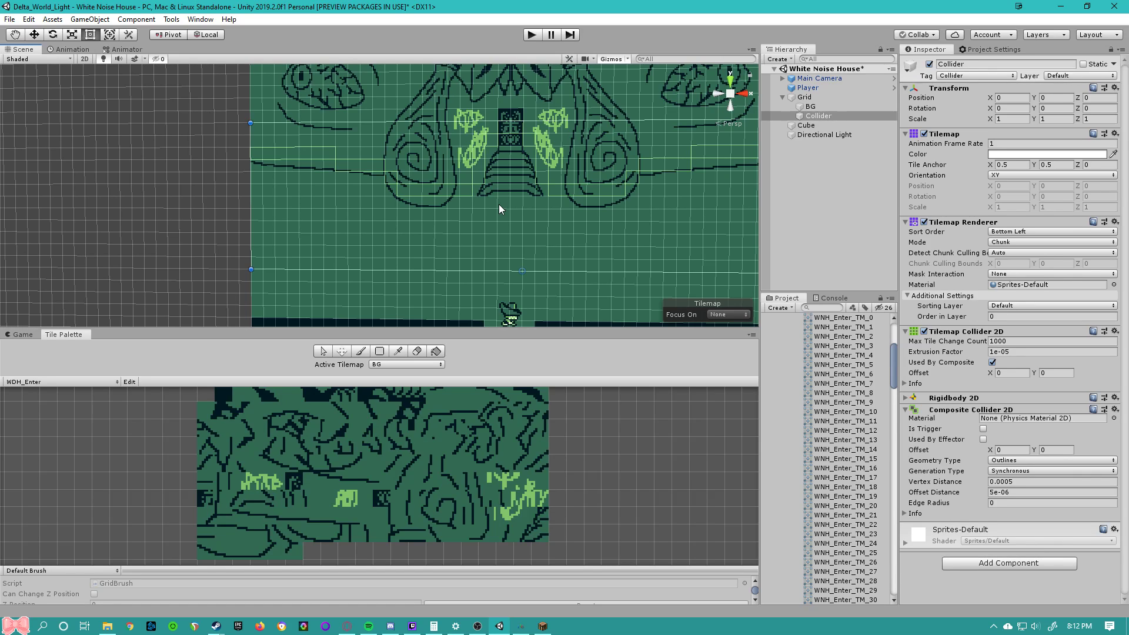
- Compare the BG and Collider tilemaps of the Grid, ending with BG selected
scroll(499, 203, up, 2)
click(829, 106)
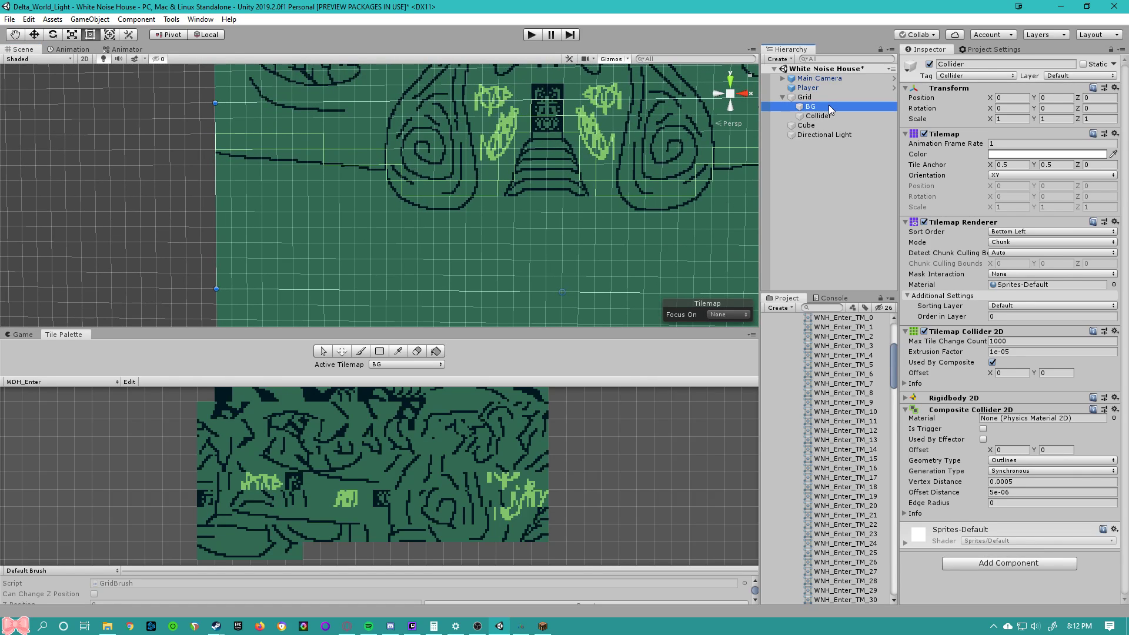
click(831, 115)
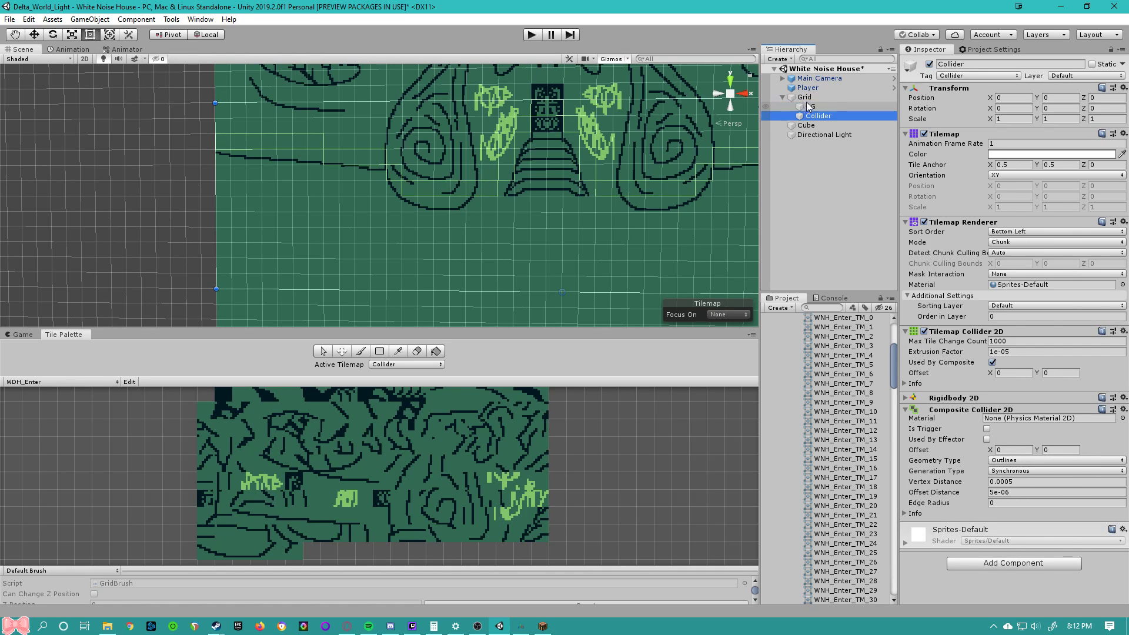
click(809, 106)
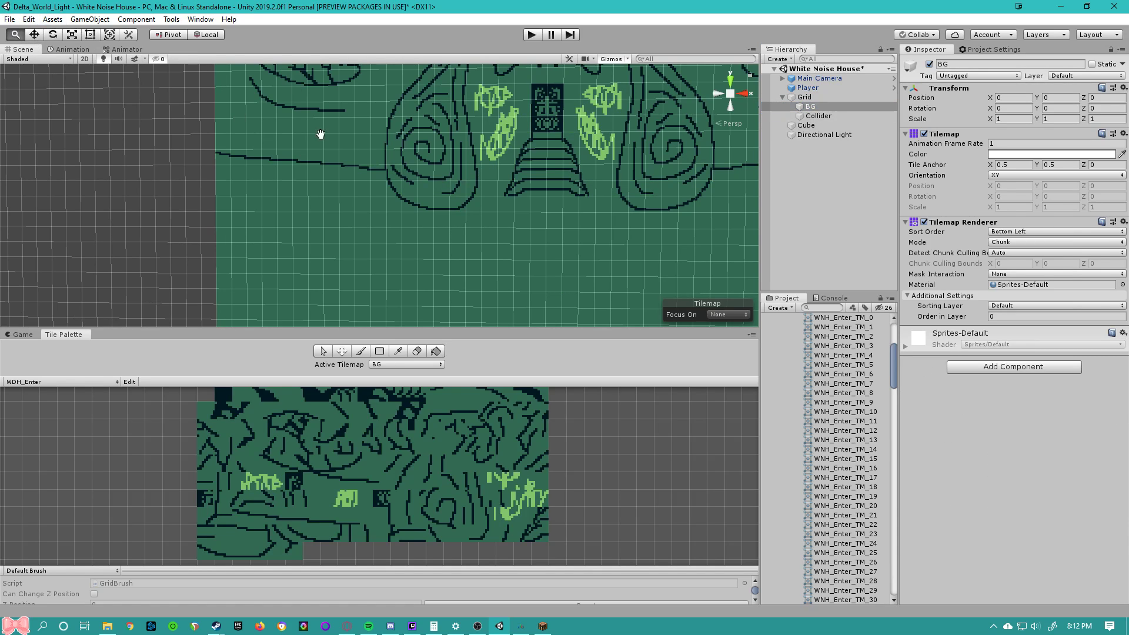
scroll(320, 134, down, 3)
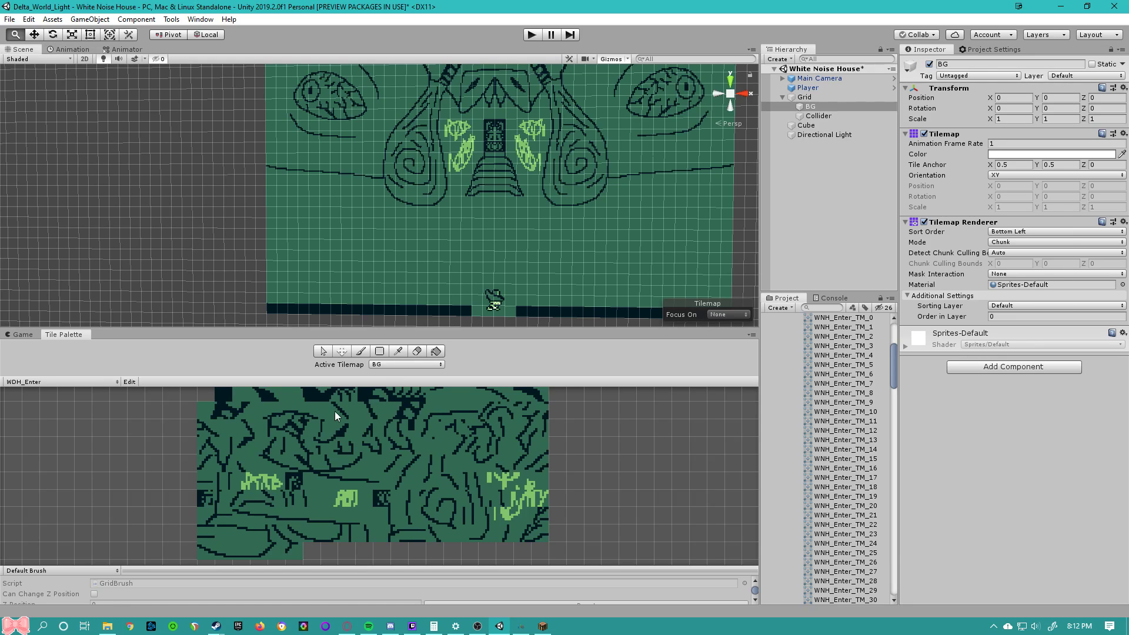
- Review the Player, Collider, Grid and Main Camera objects, ending with the Player selected
click(806, 89)
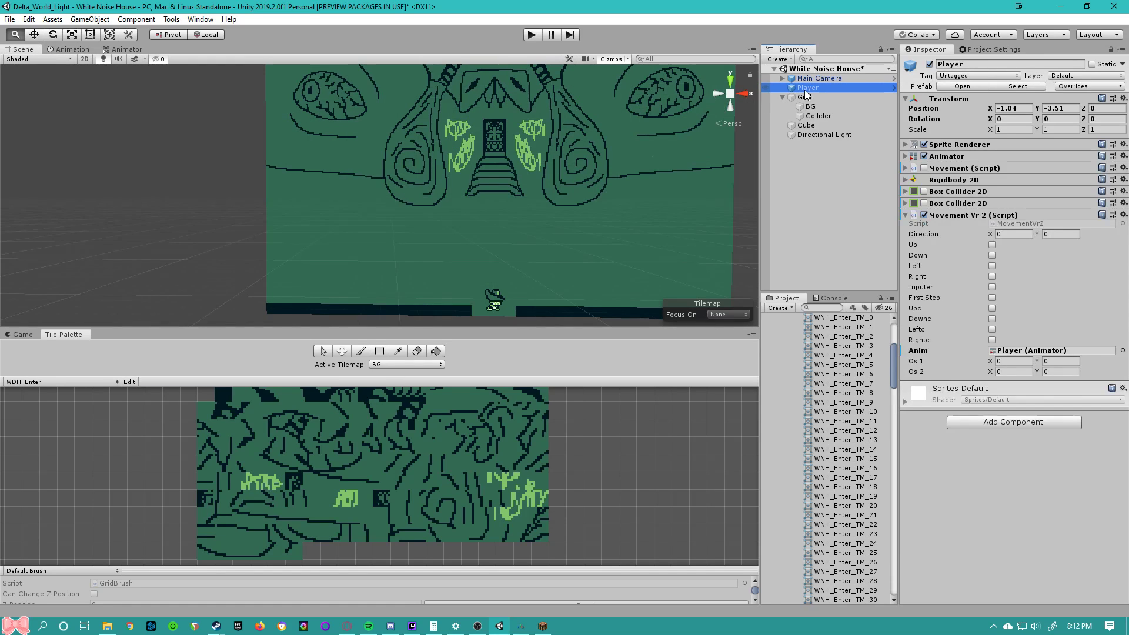
scroll(565, 222, down, 2)
drag(565, 222, 525, 187)
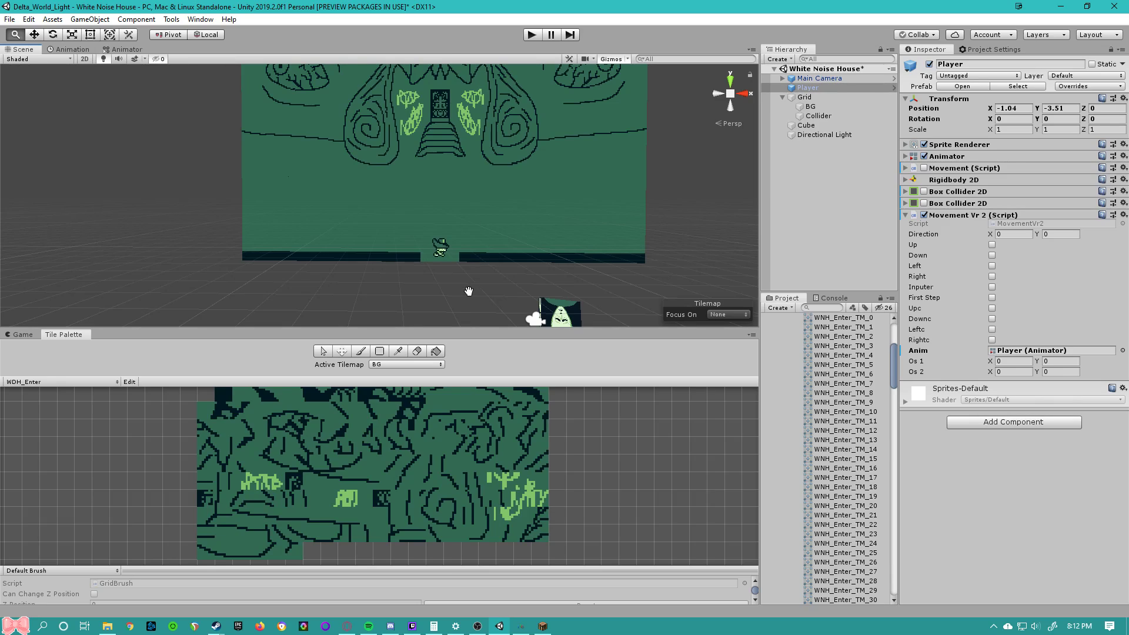
scroll(449, 247, up, 2)
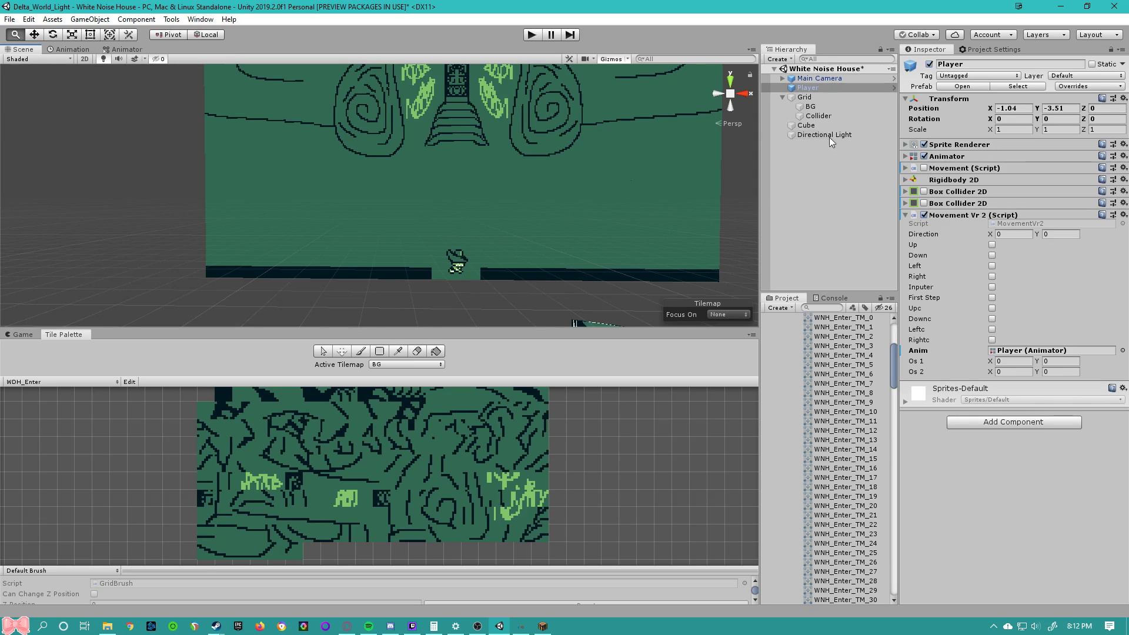
click(833, 117)
click(828, 98)
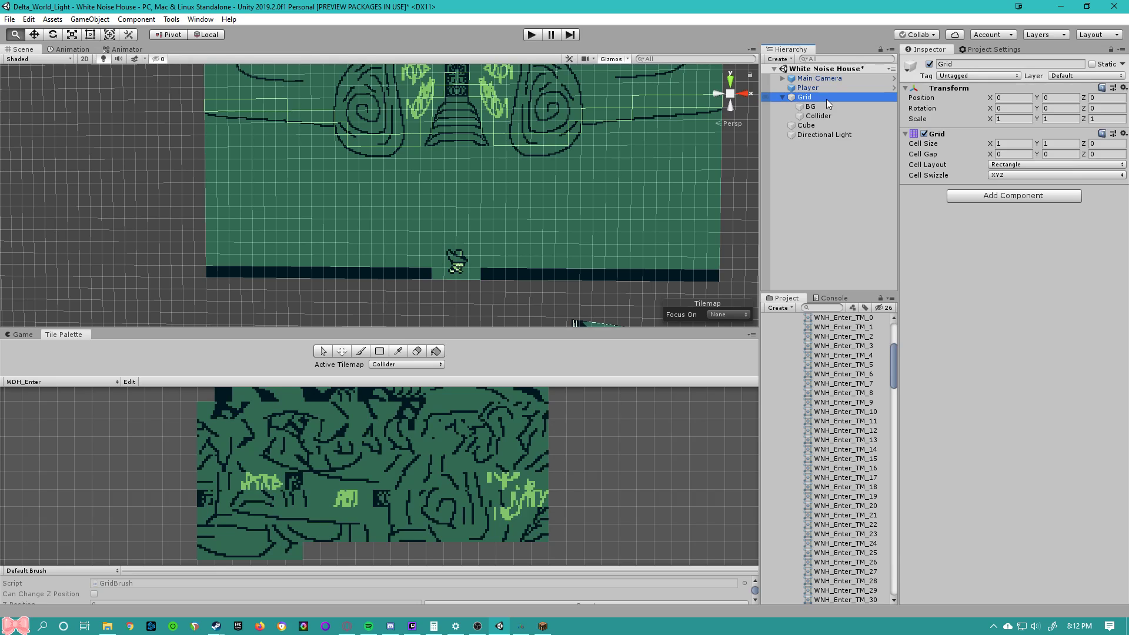
click(819, 78)
click(808, 87)
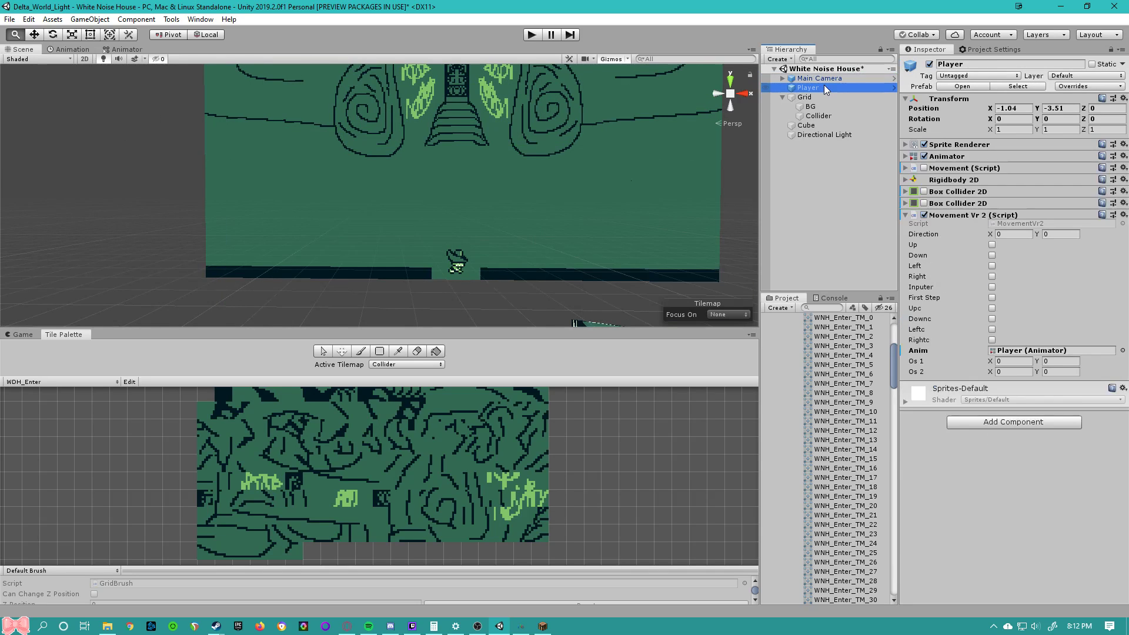
- Browse the collider components available for the Player, then expand its first Box Collider 2D to view the settings
click(999, 426)
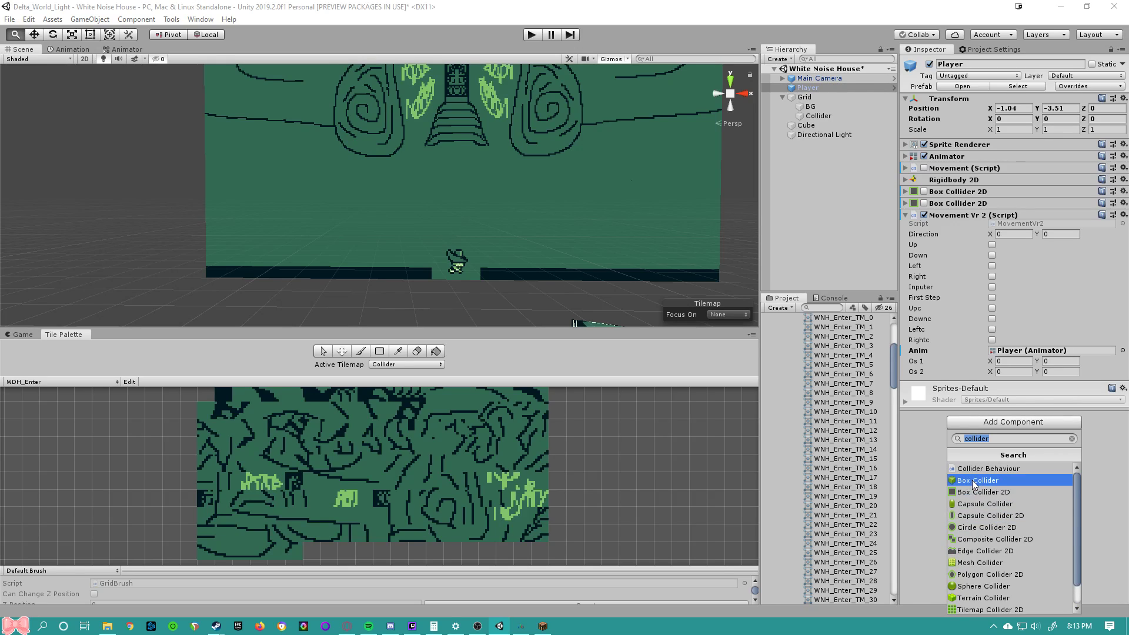
scroll(971, 486, down, 1)
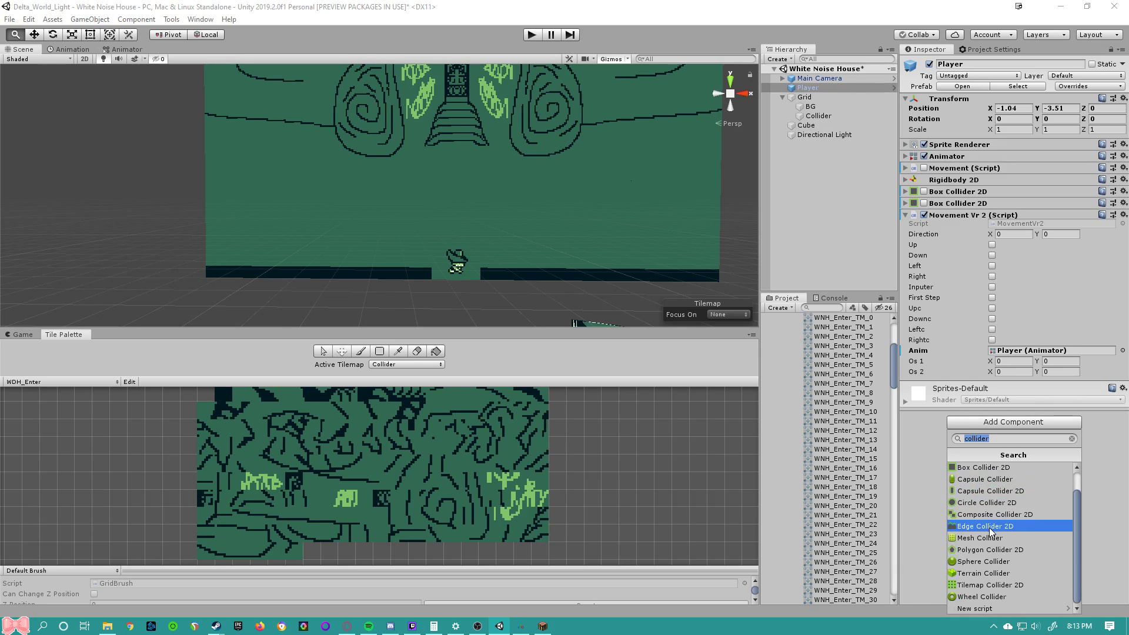
scroll(1002, 518, up, 1)
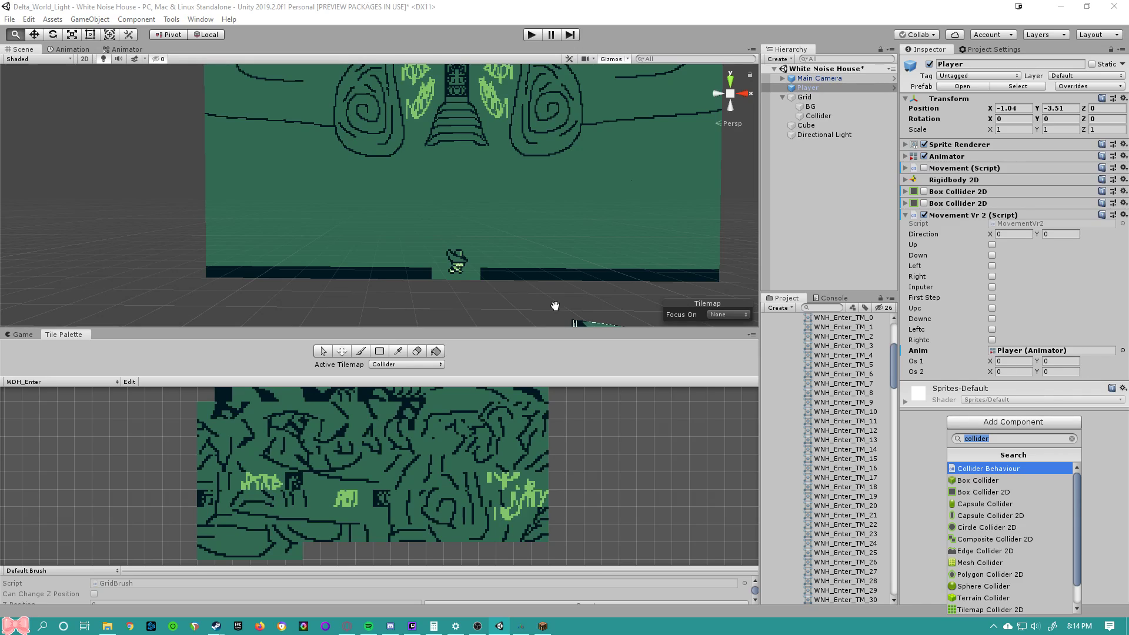
click(468, 269)
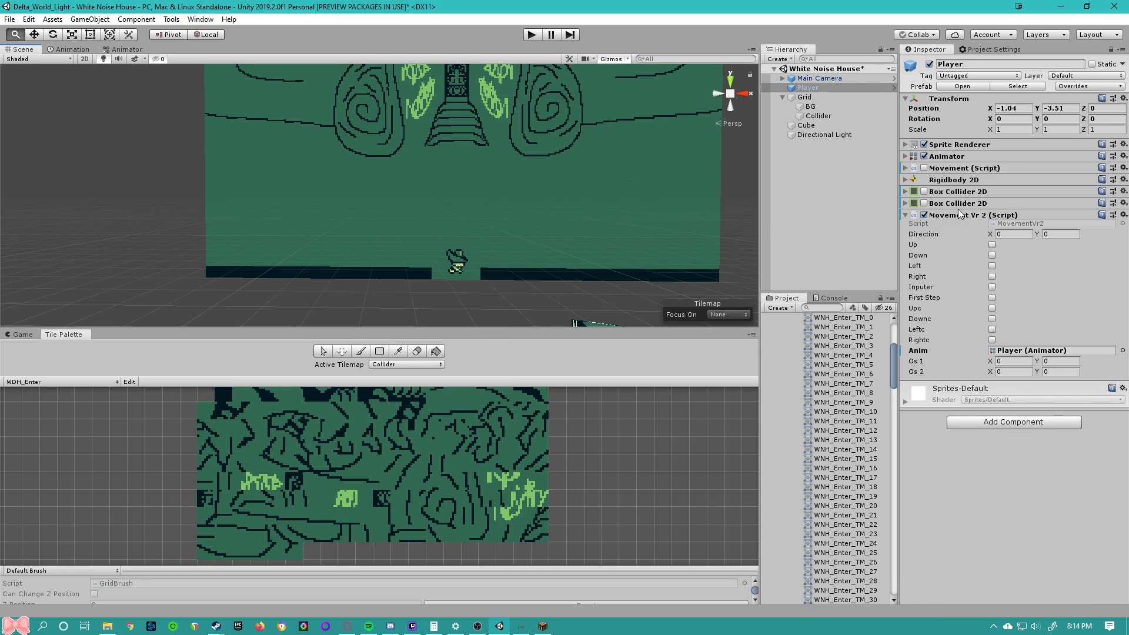
click(940, 198)
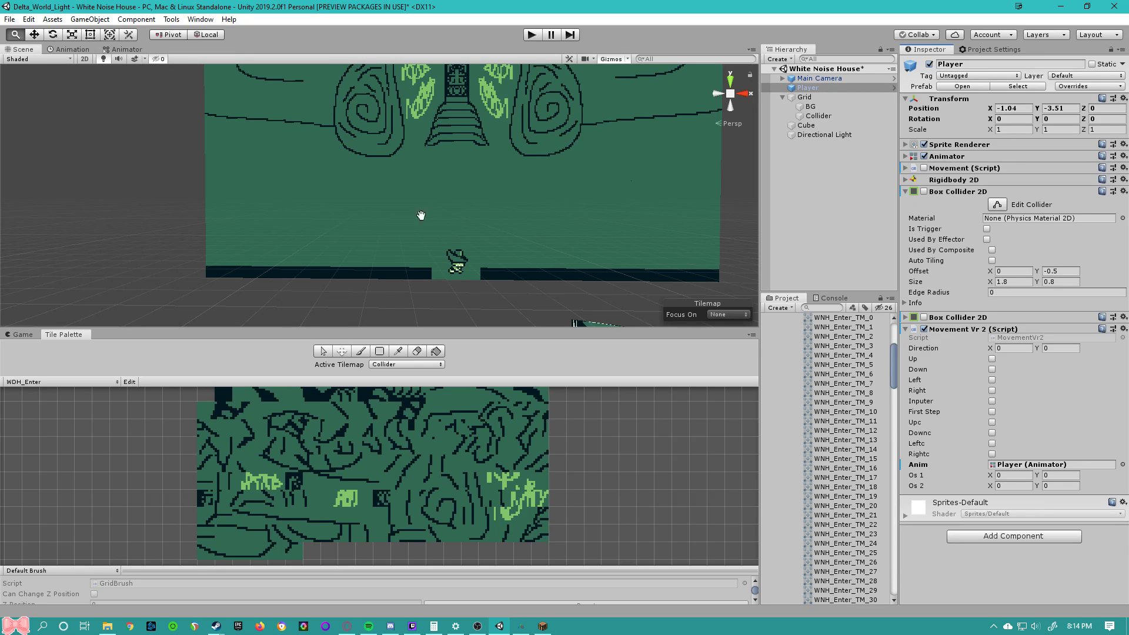
scroll(421, 214, up, 2)
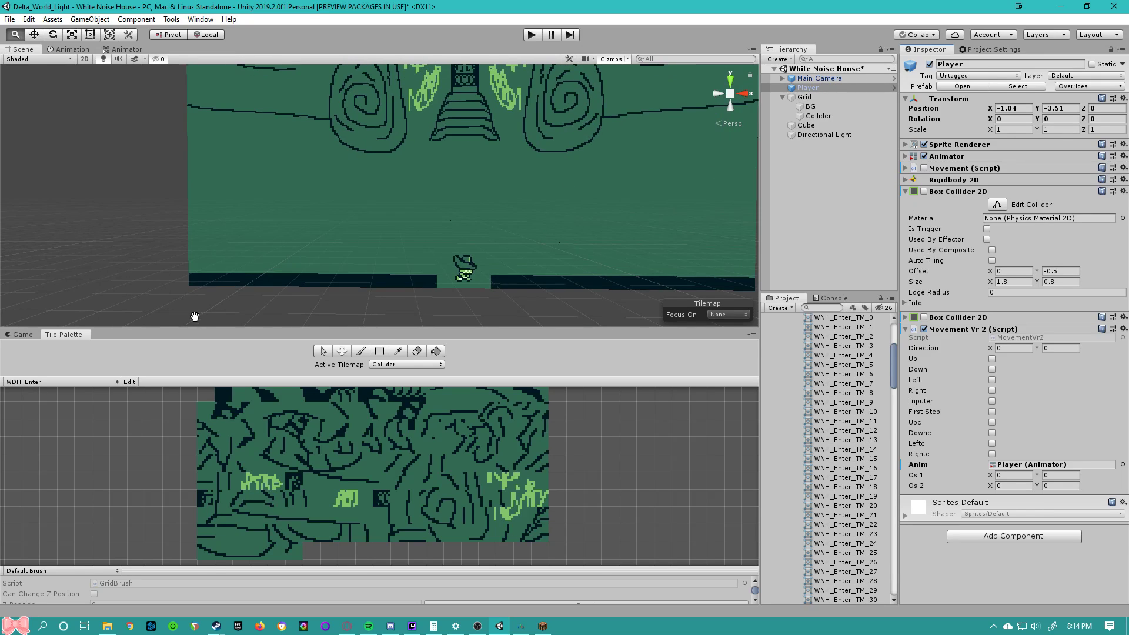
- Select the Collider tilemap and examine its collision outline across the house facade
click(801, 115)
scroll(600, 195, up, 2)
drag(601, 195, 587, 220)
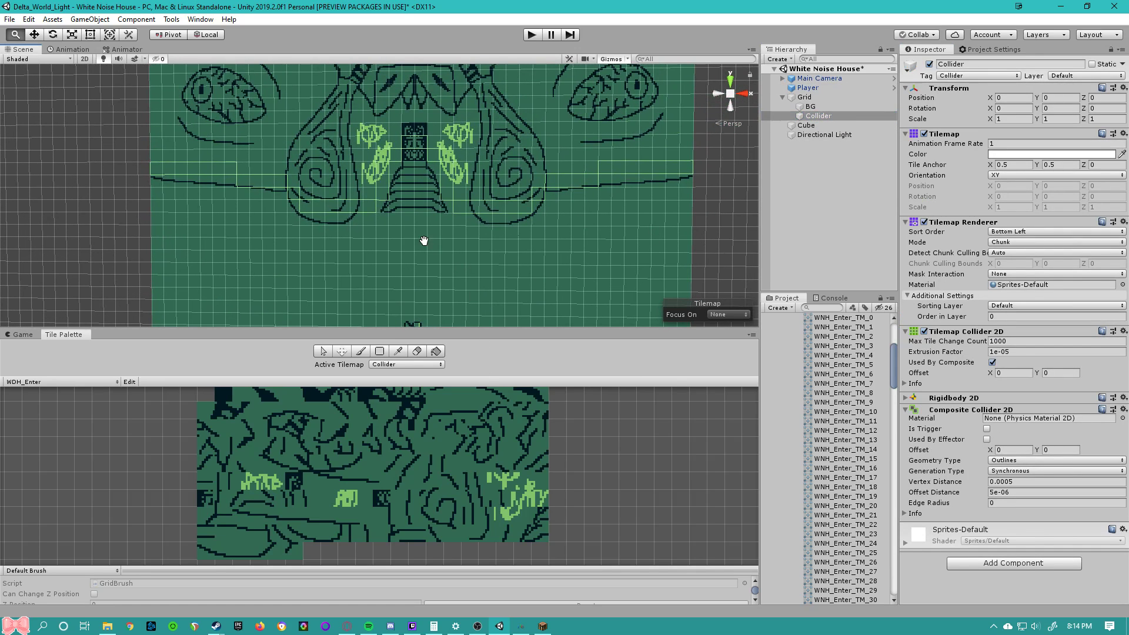
drag(397, 238, 451, 234)
drag(591, 186, 565, 259)
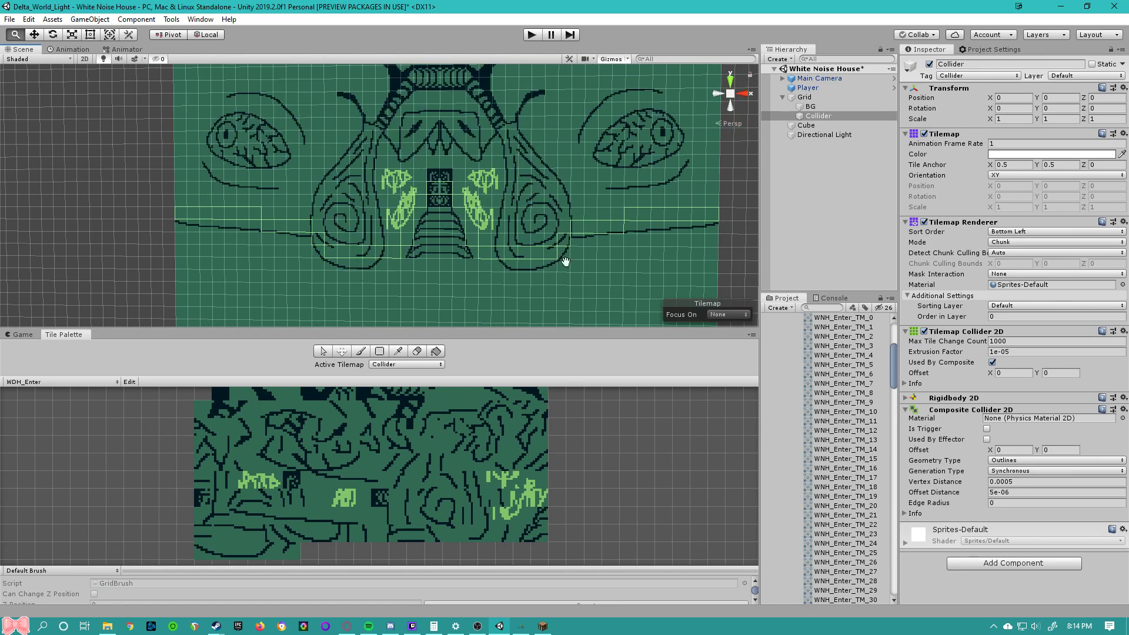
- Add a new 2D Tilemap with its own grid to the scene and expand that grid
click(825, 184)
drag(610, 191, 644, 178)
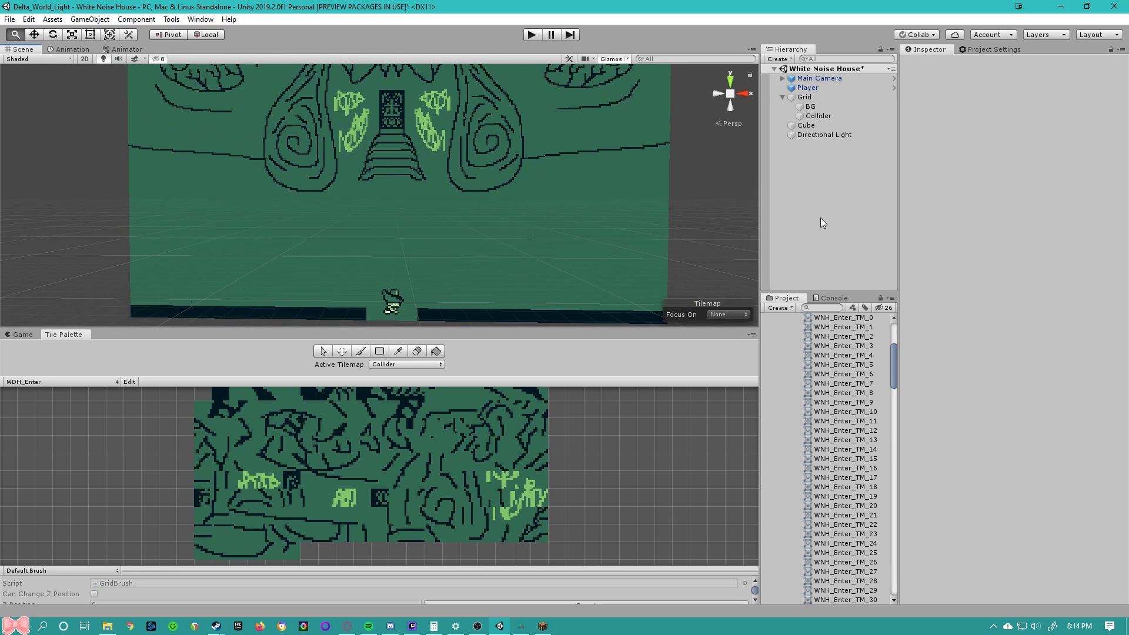
right_click(843, 184)
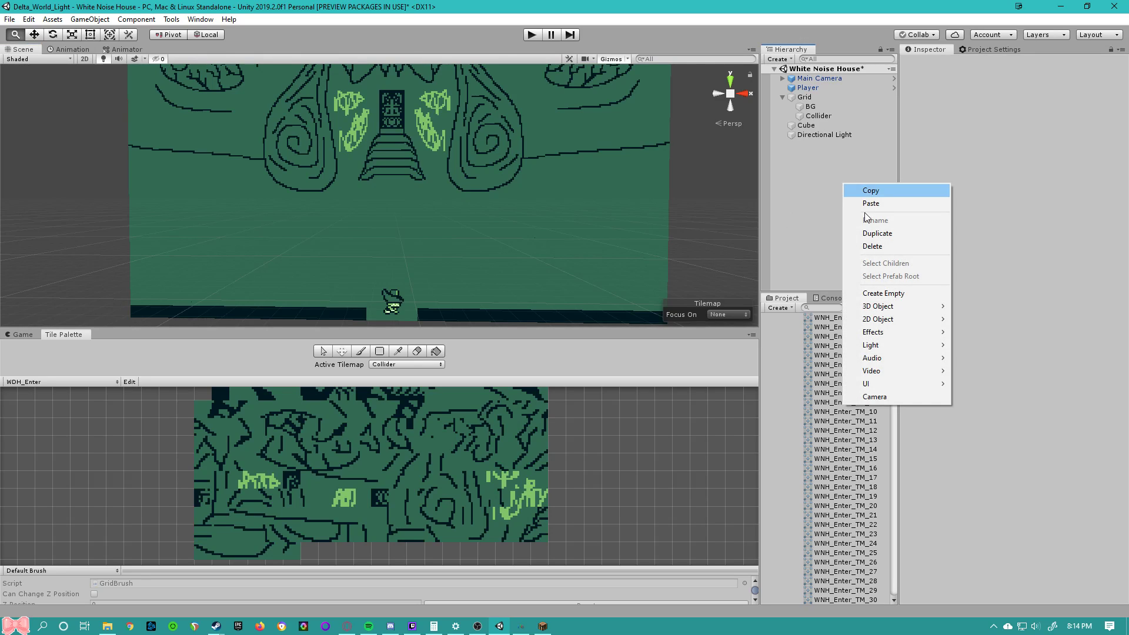
mouse_move(912, 318)
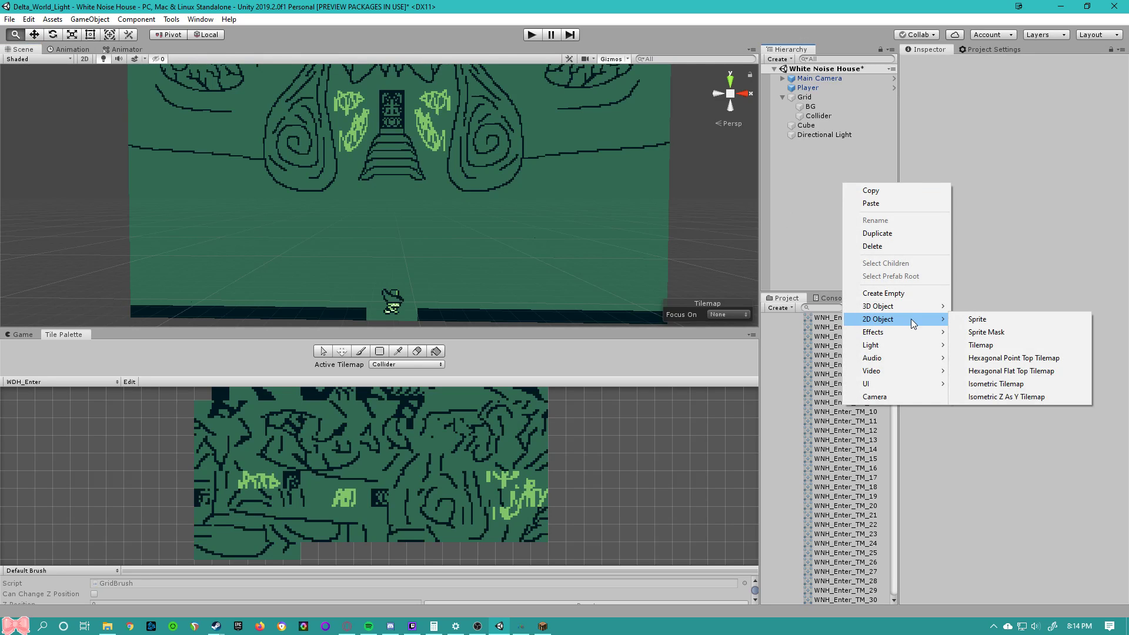
click(998, 346)
click(792, 143)
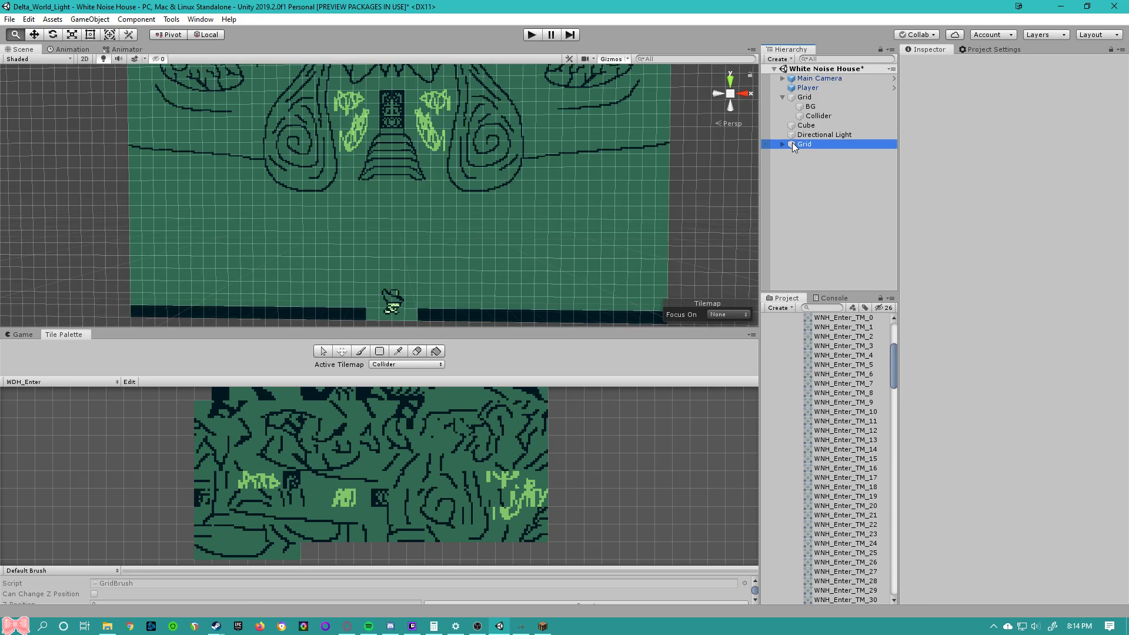
- Compare the new Grid and its Tilemap with the existing Collider tilemap's components
click(817, 154)
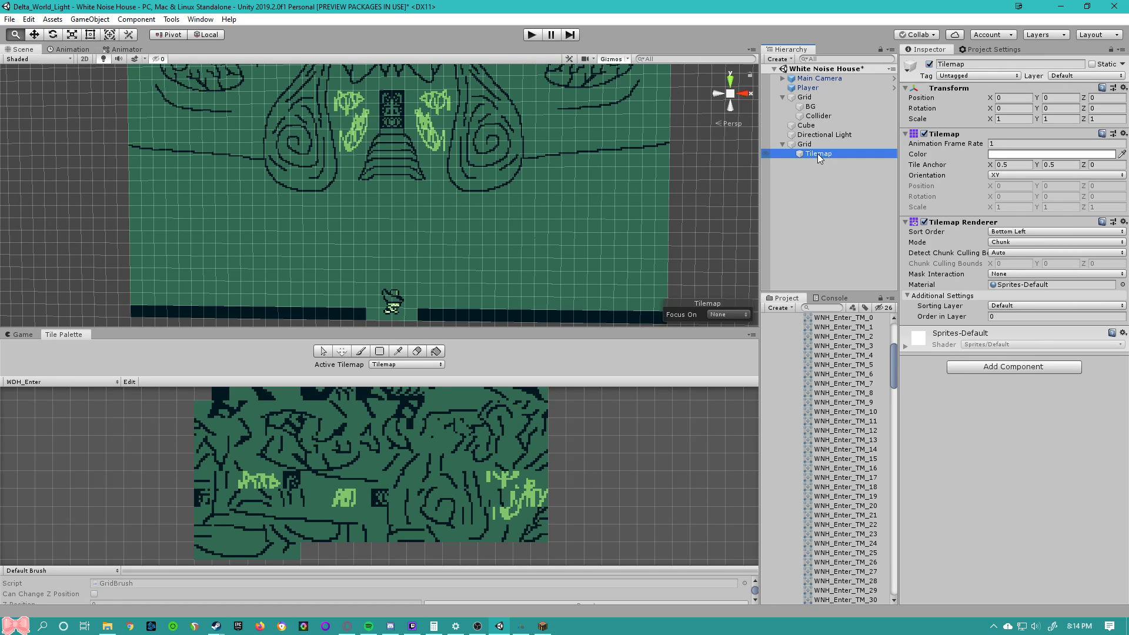
click(805, 144)
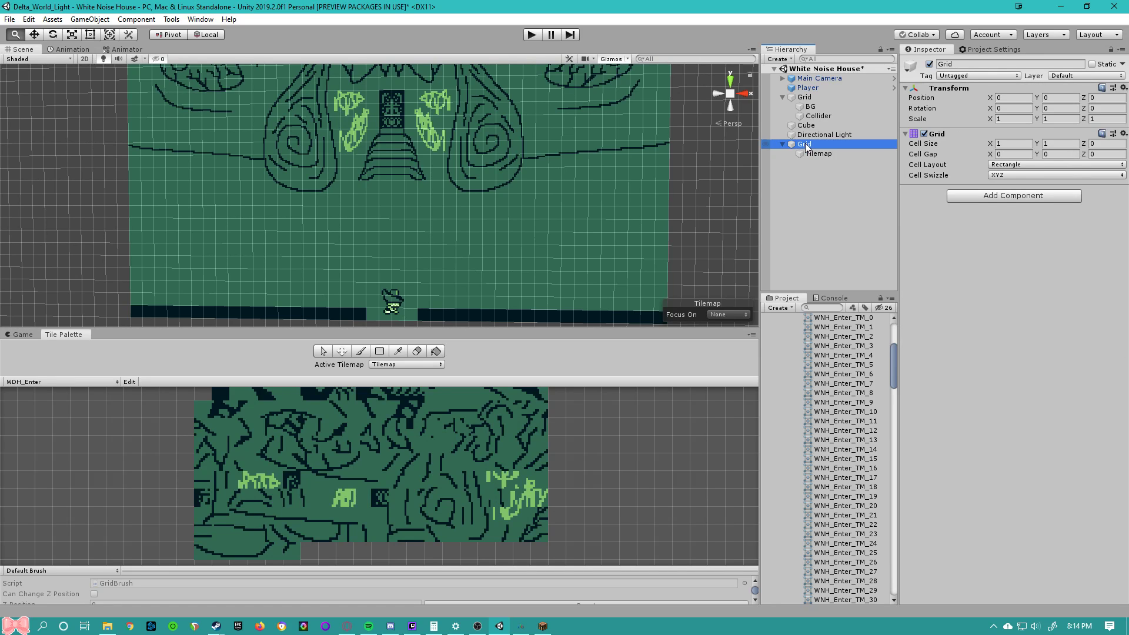
scroll(609, 166, down, 3)
click(828, 154)
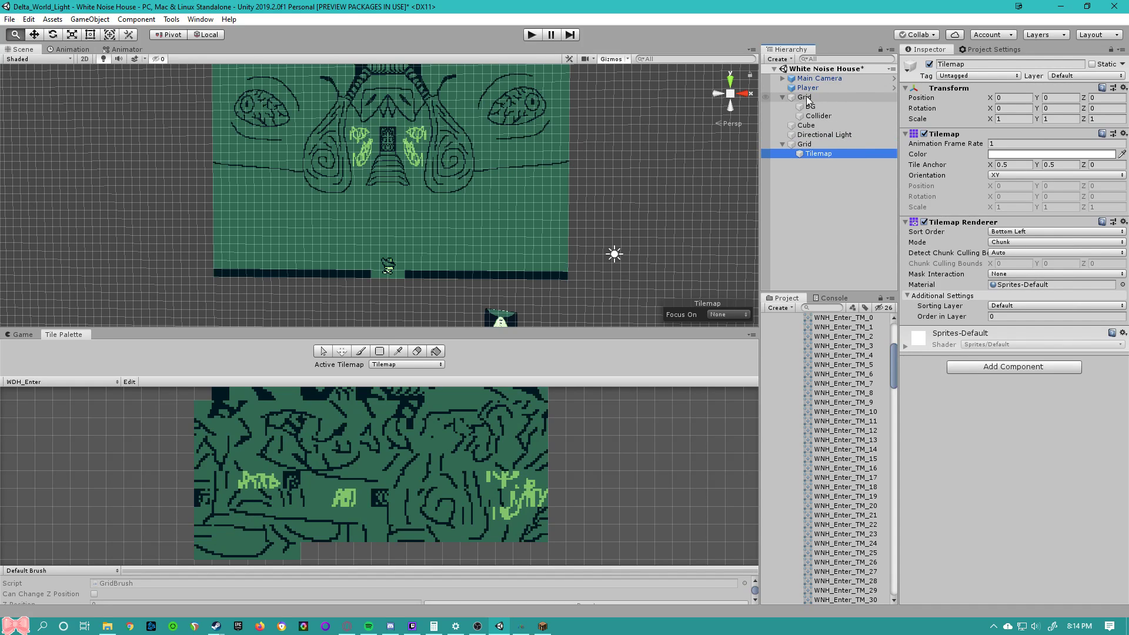
click(800, 145)
scroll(678, 249, down, 2)
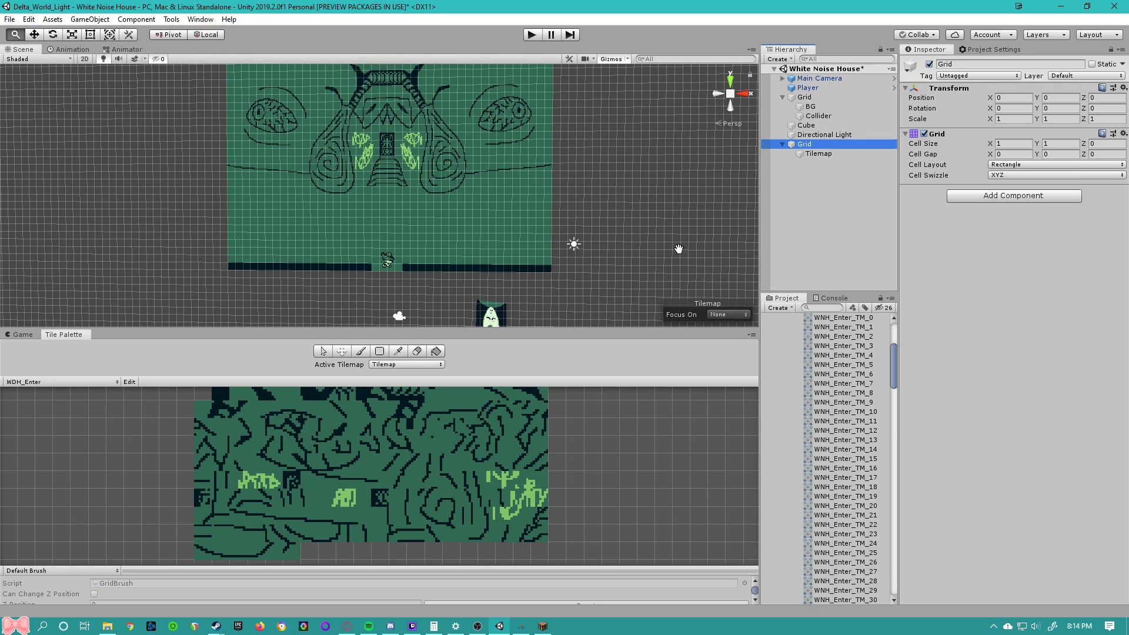
scroll(432, 193, up, 2)
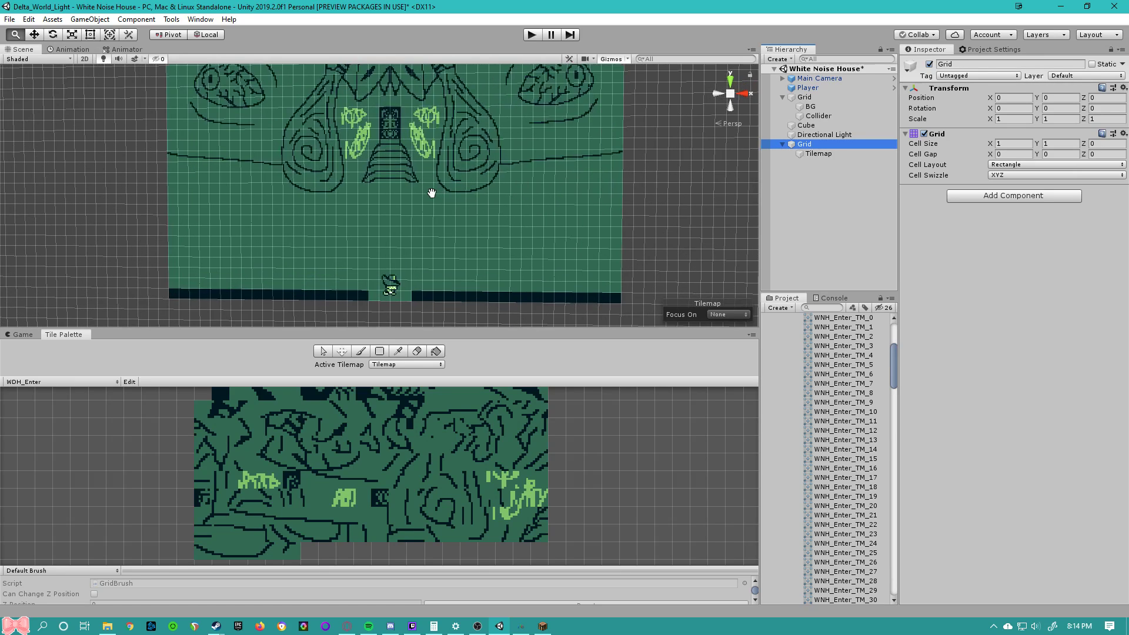
click(811, 153)
scroll(456, 184, down, 2)
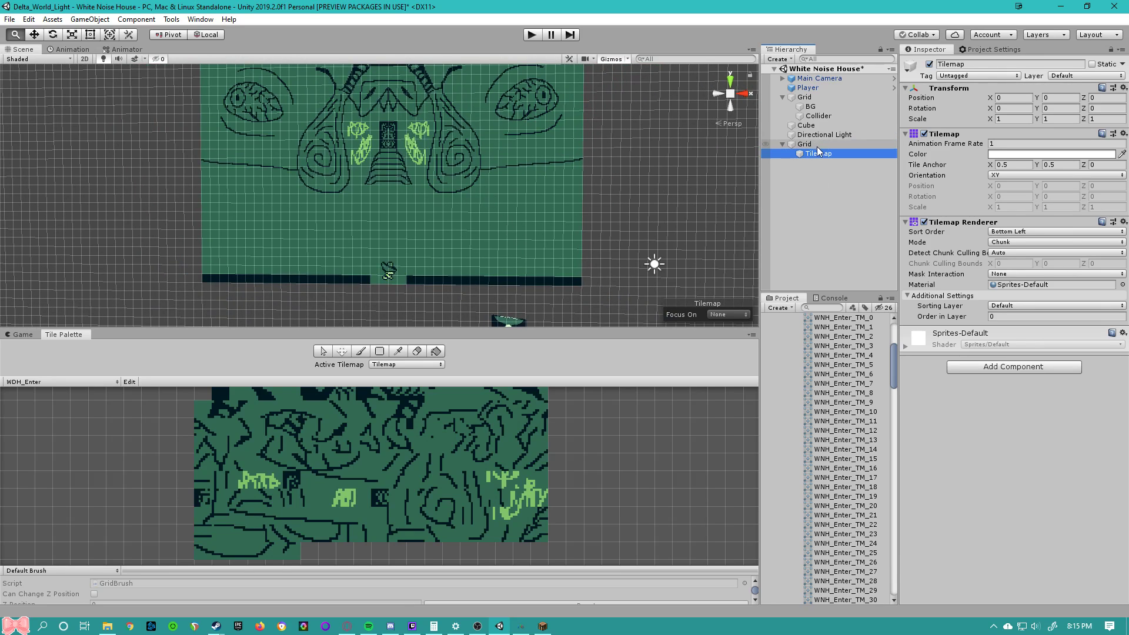
click(818, 116)
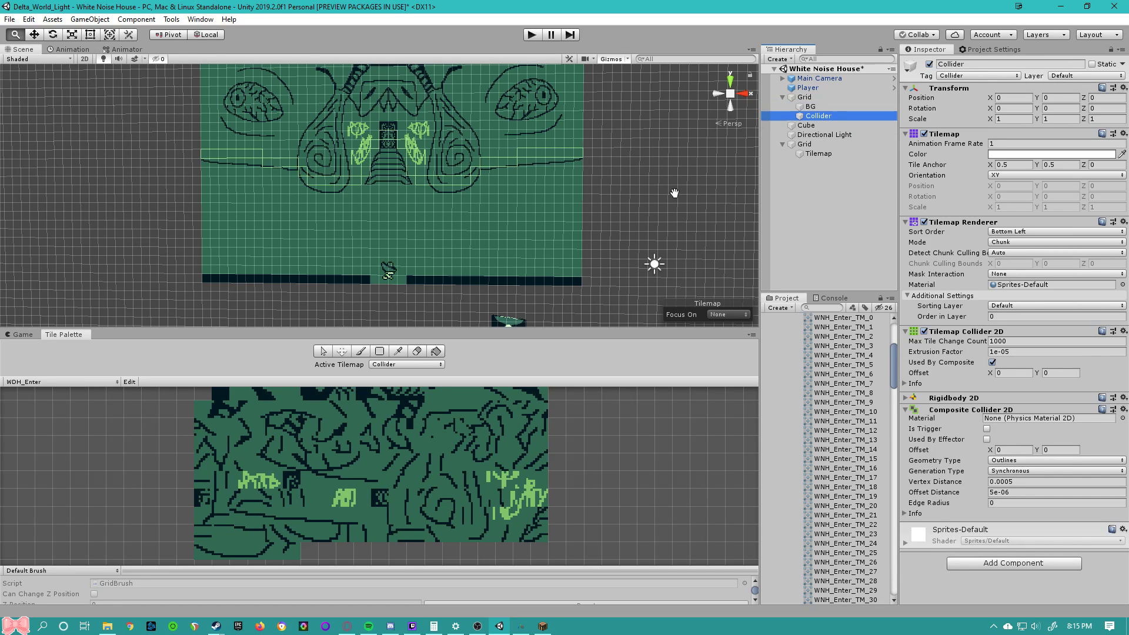
- Deactivate and reactivate the Collider tilemap to examine which tiles of the house facade it contributes
scroll(450, 165, up, 2)
scroll(450, 166, up, 1)
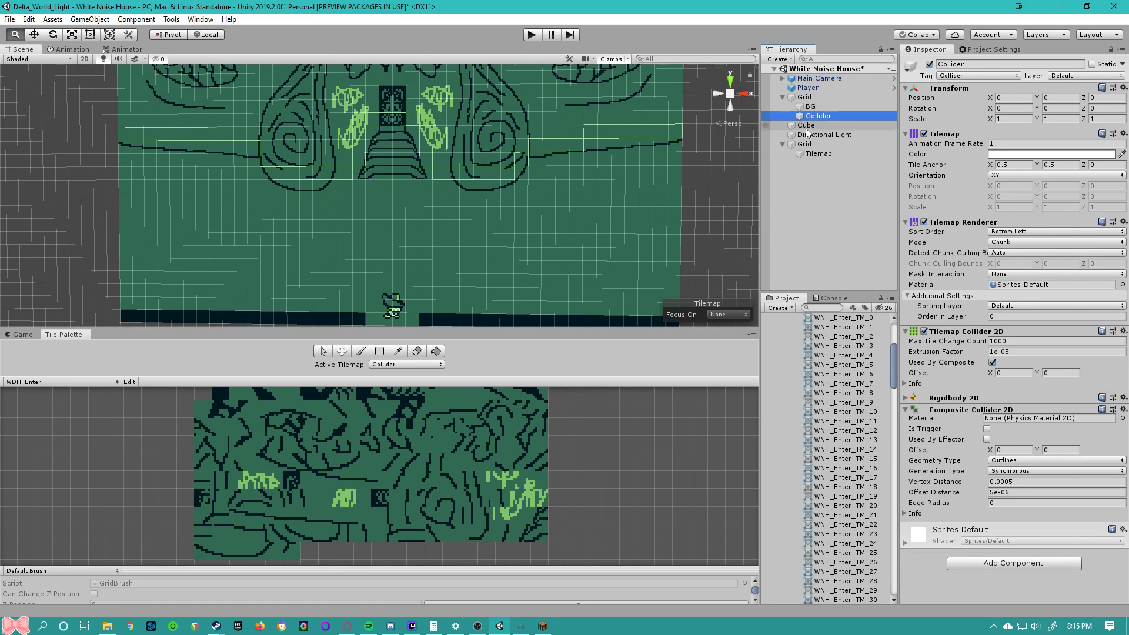
click(930, 64)
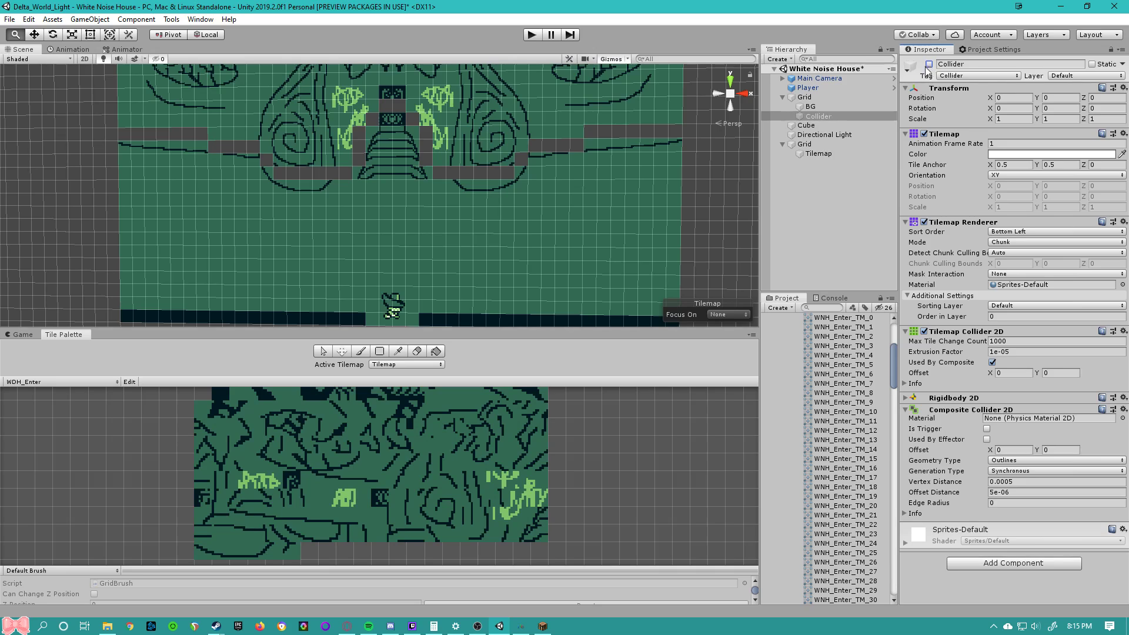
scroll(399, 112, up, 1)
scroll(400, 112, up, 2)
drag(469, 118, 493, 179)
scroll(547, 206, down, 3)
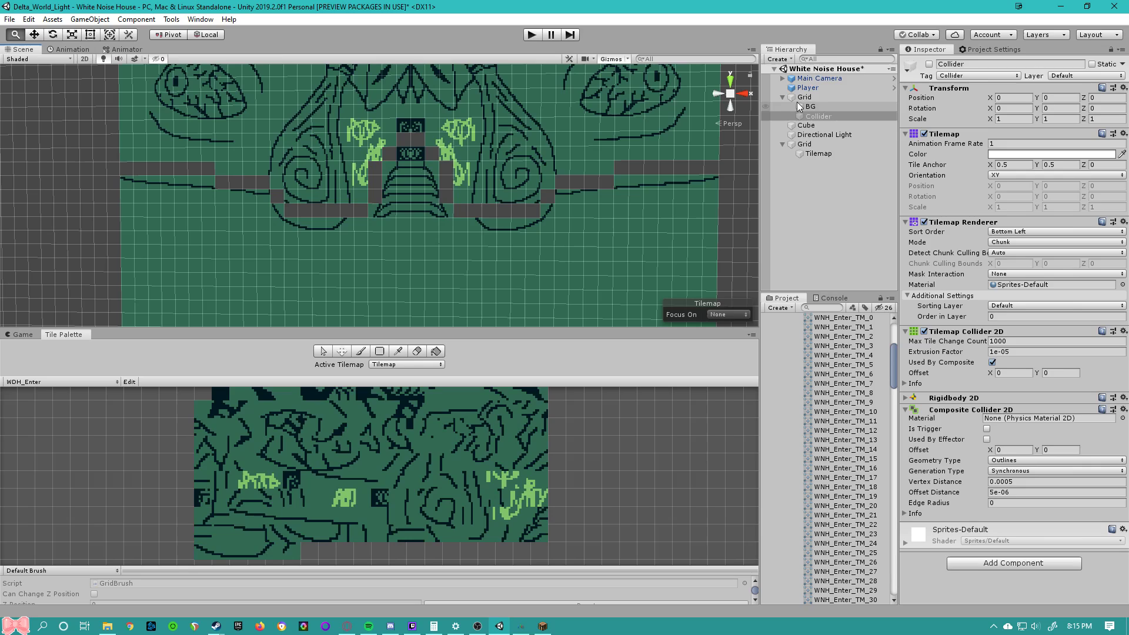
click(927, 64)
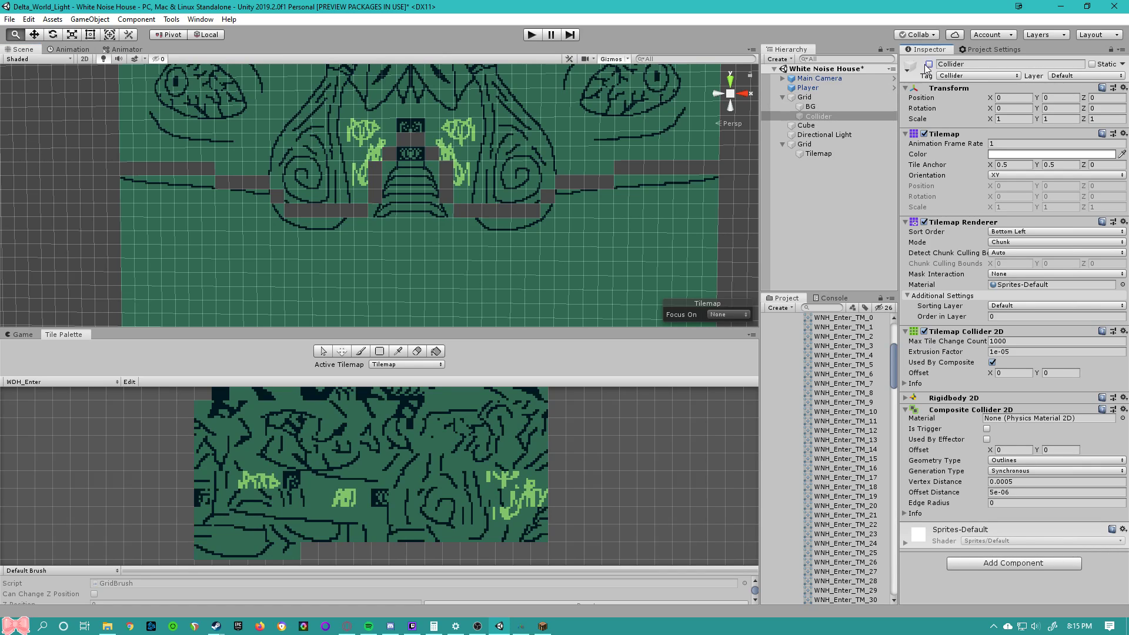
click(929, 64)
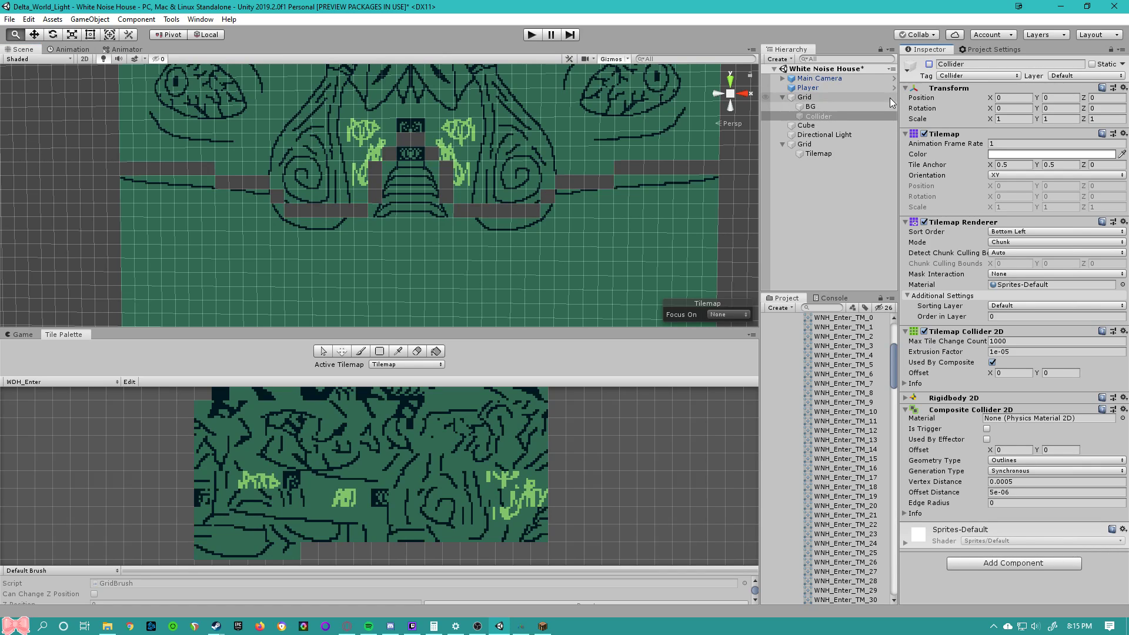
click(929, 64)
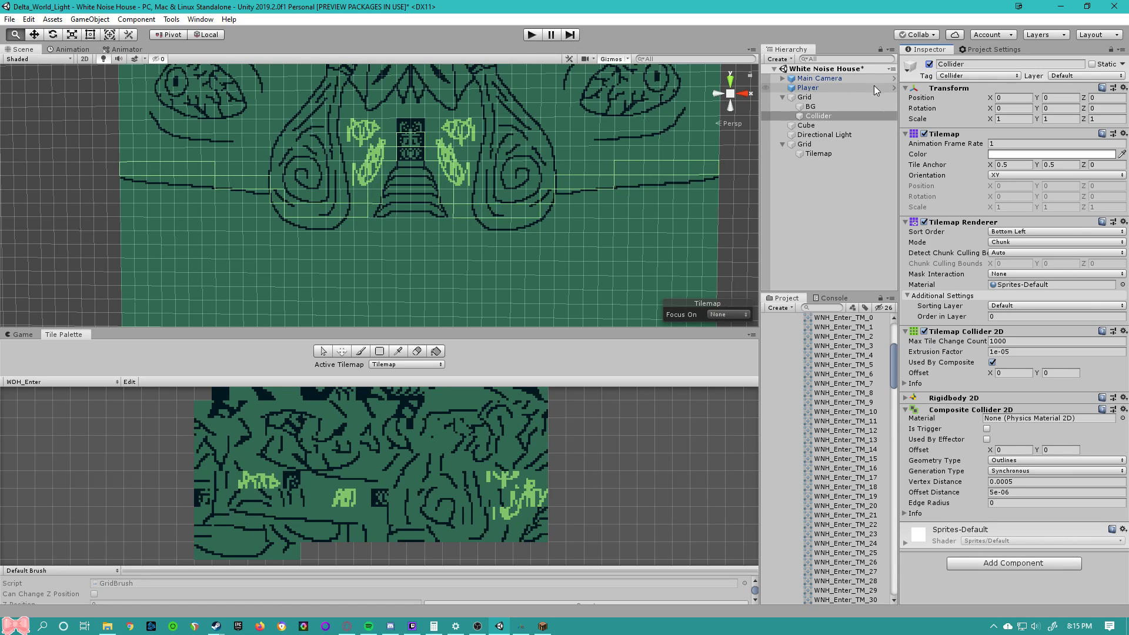
- Deactivate the original Grid that holds the BG and Collider tilemaps
click(804, 97)
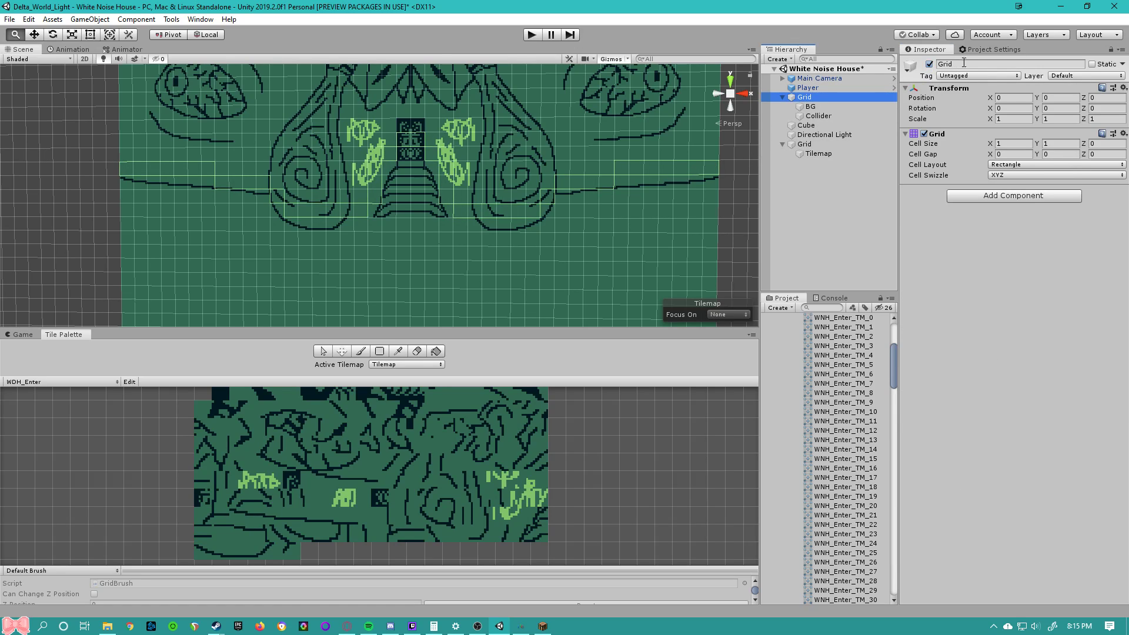
click(936, 66)
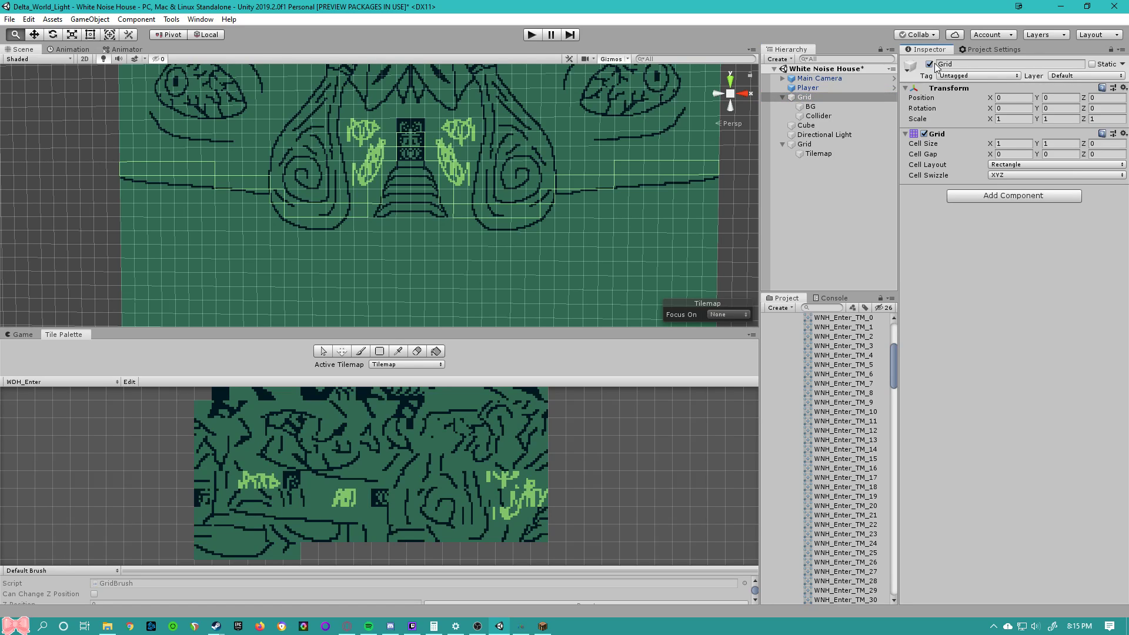
click(929, 64)
- Rename the Tilemap under the new active Grid as backgrond
click(811, 148)
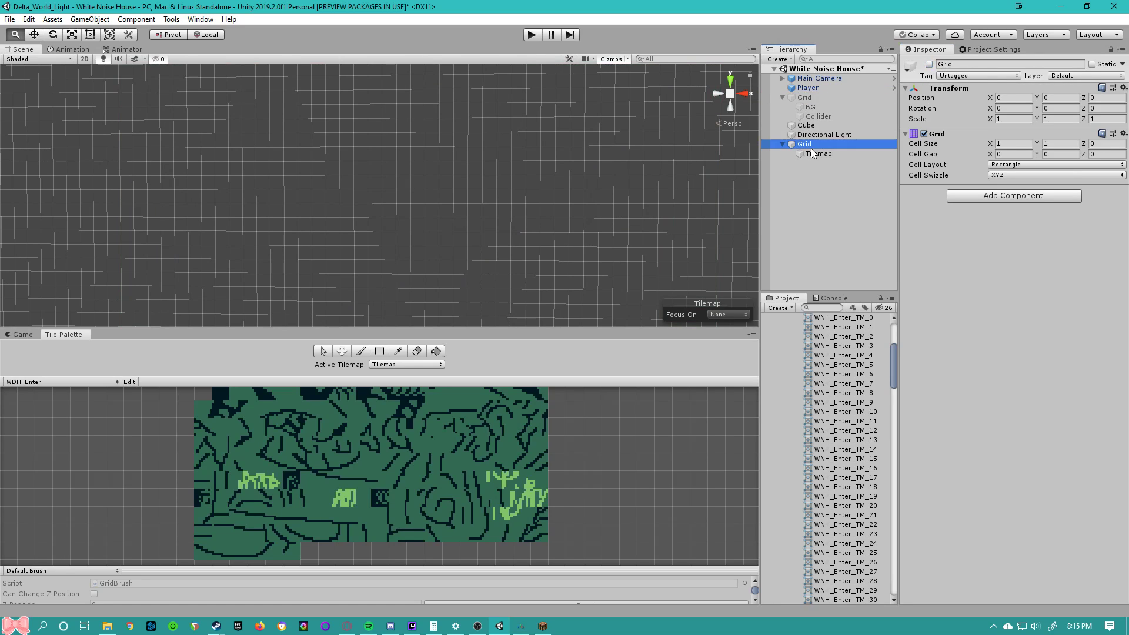
click(815, 152)
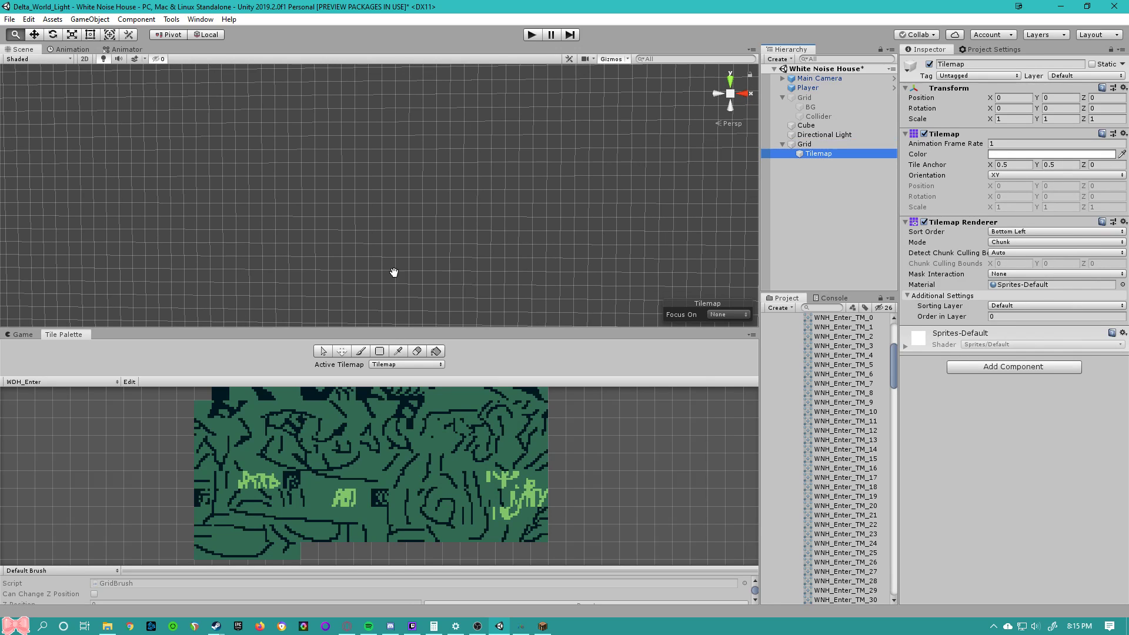
drag(394, 272, 353, 238)
drag(552, 246, 508, 174)
scroll(585, 199, up, 3)
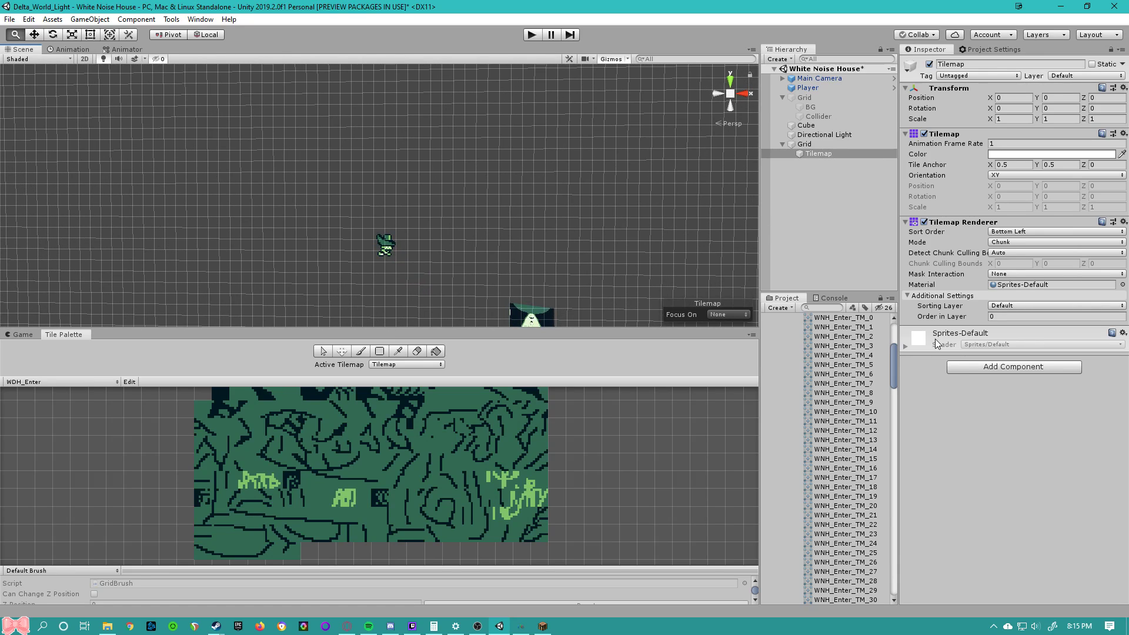
click(976, 66)
text(backg)
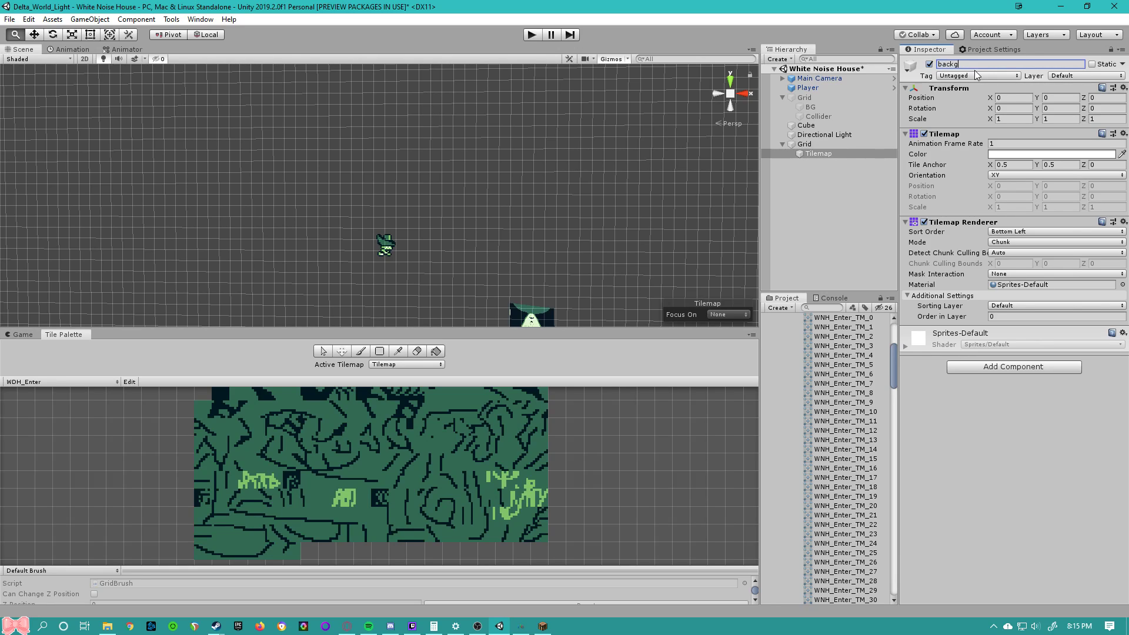
text(round)
key(Return)
- Add another 2D Tilemap with its own grid and expand that grid to select its Tilemap
right_click(814, 169)
mouse_move(869, 306)
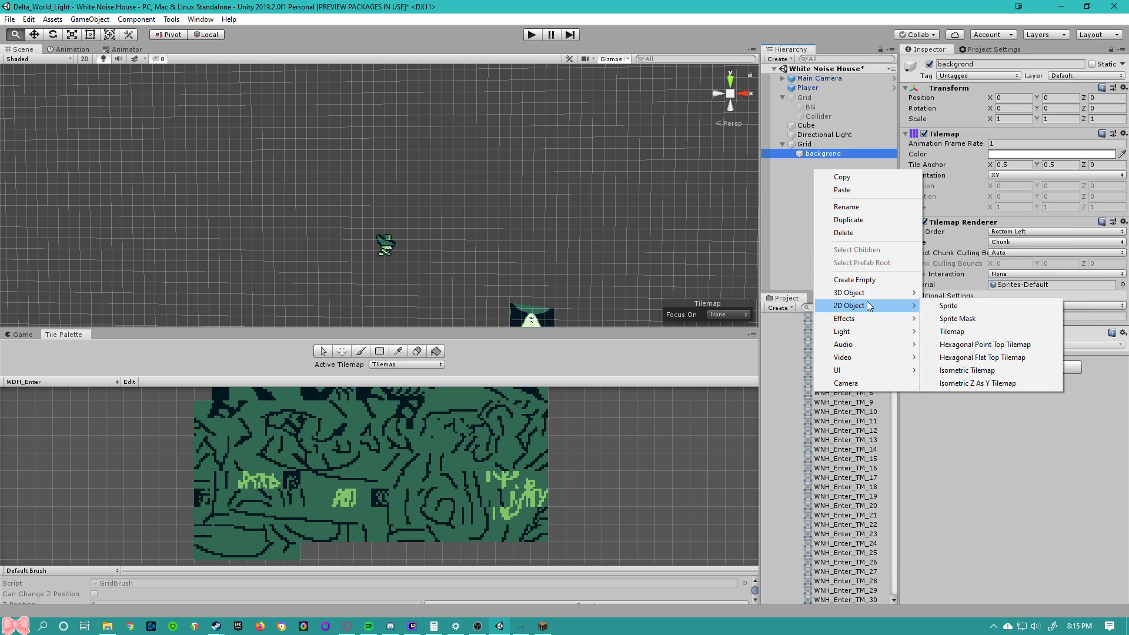
click(952, 331)
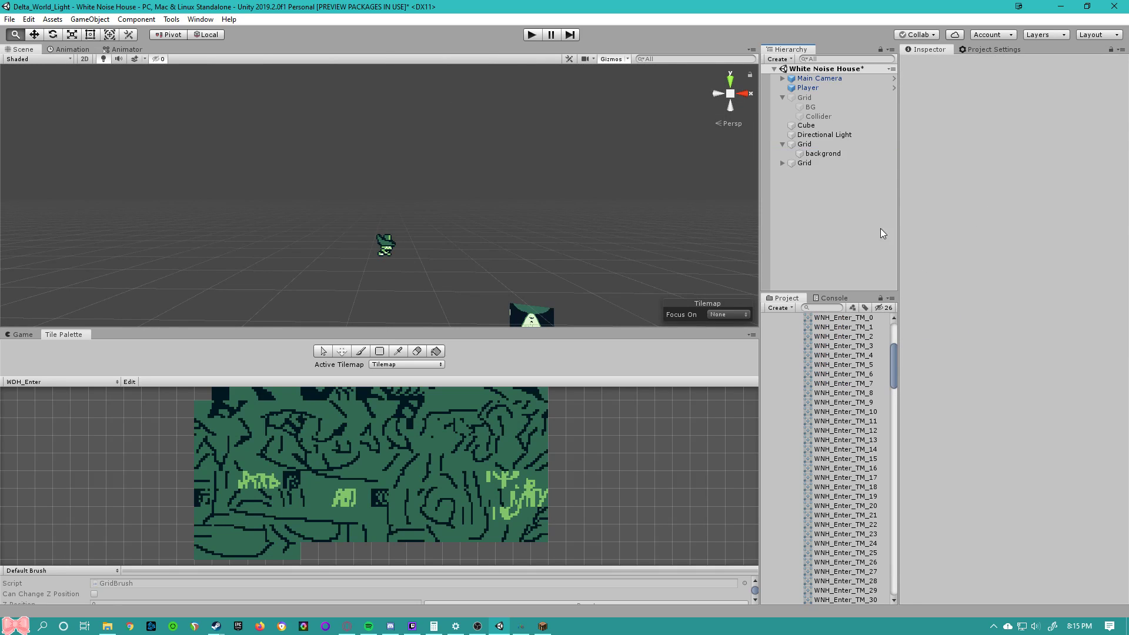
click(809, 167)
click(782, 163)
click(809, 173)
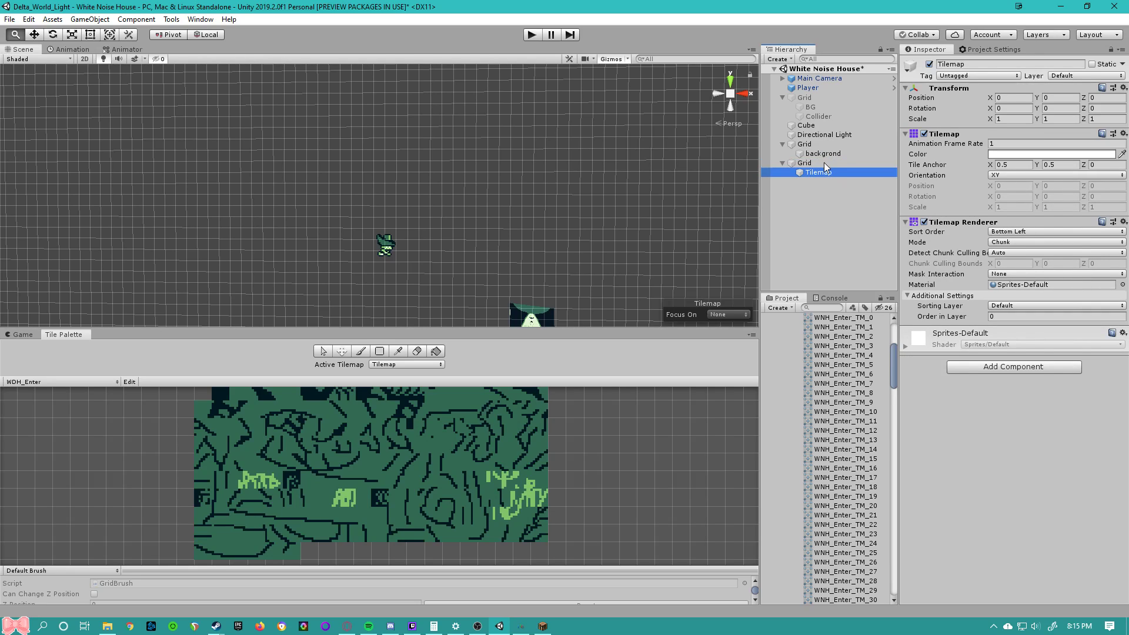
- Move the newest Tilemap into the Grid that holds backgrond, and delete the emptied extra Grid
click(799, 166)
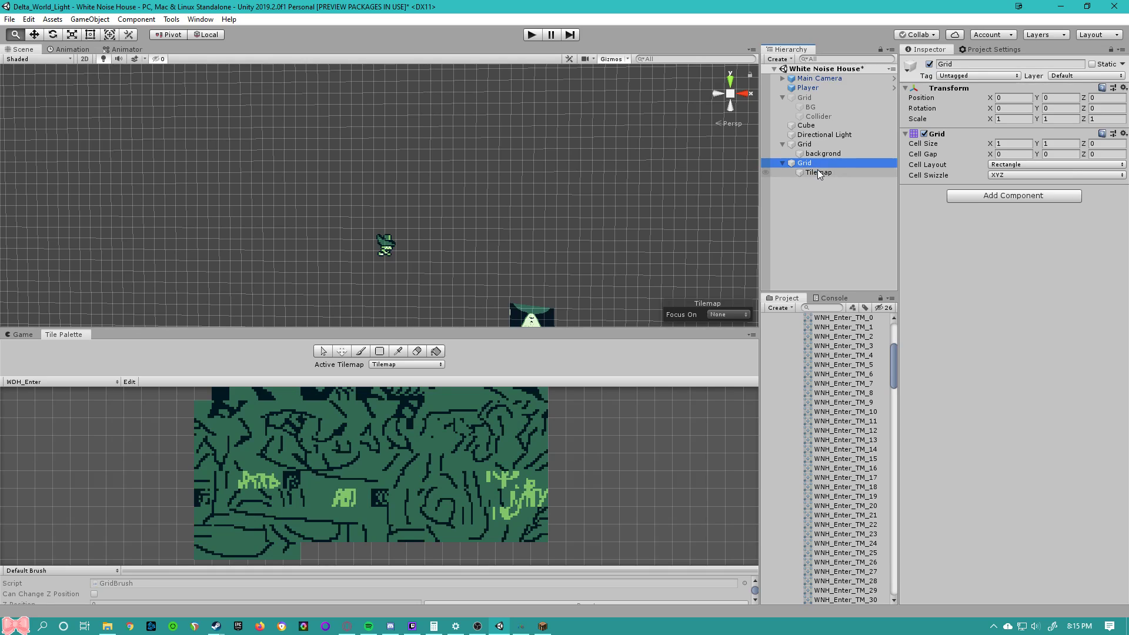
click(821, 173)
drag(819, 173, 804, 144)
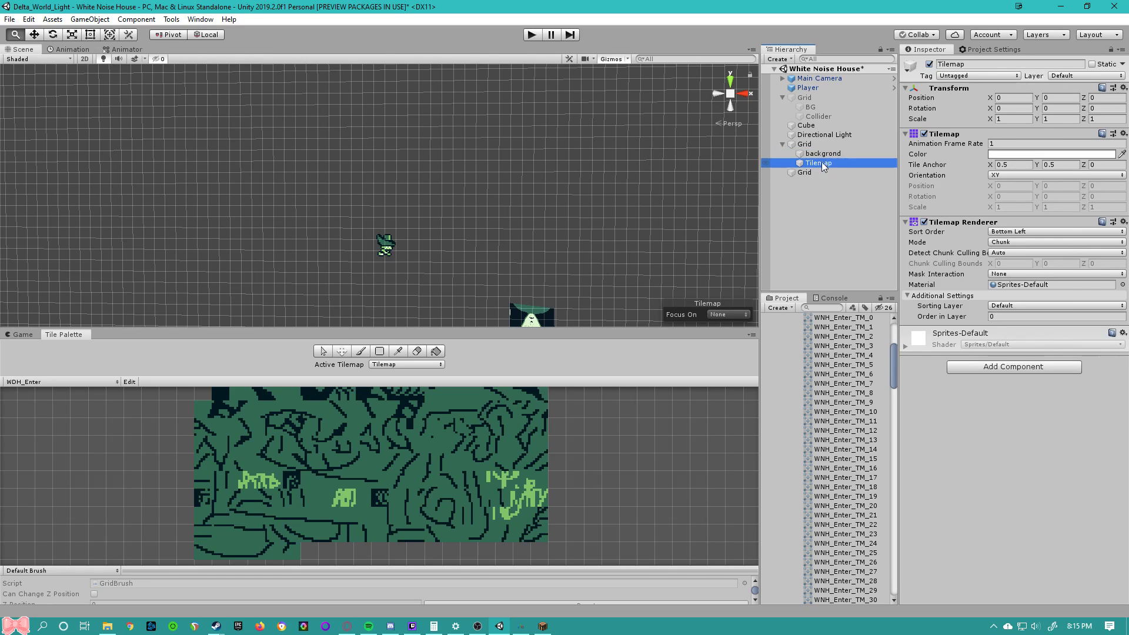
click(807, 171)
key(Delete)
click(811, 164)
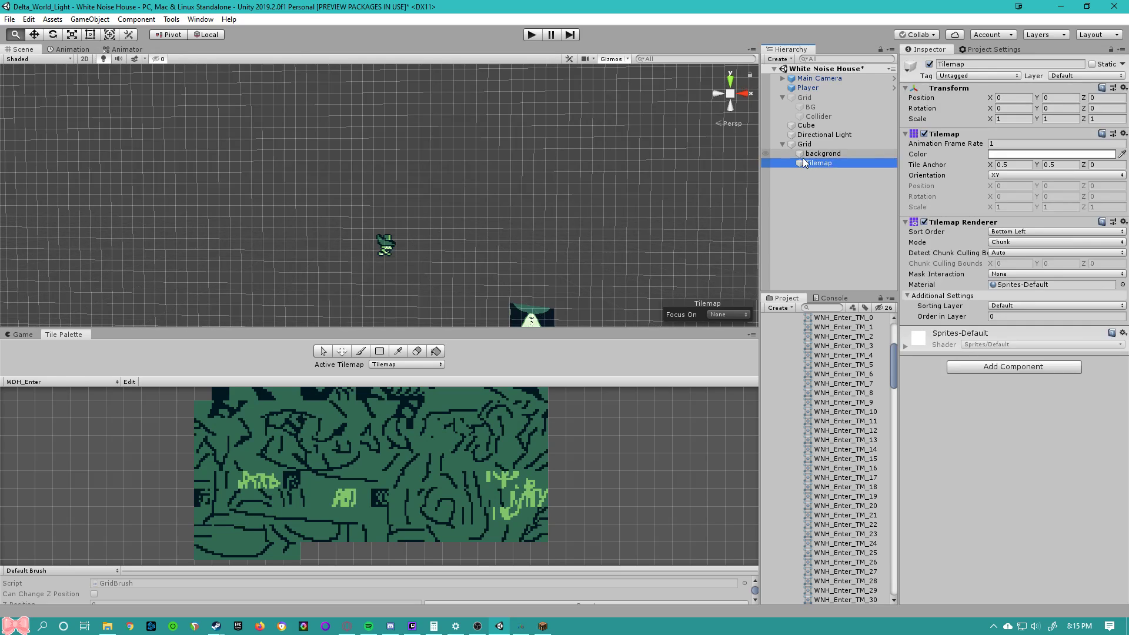
right_click(800, 147)
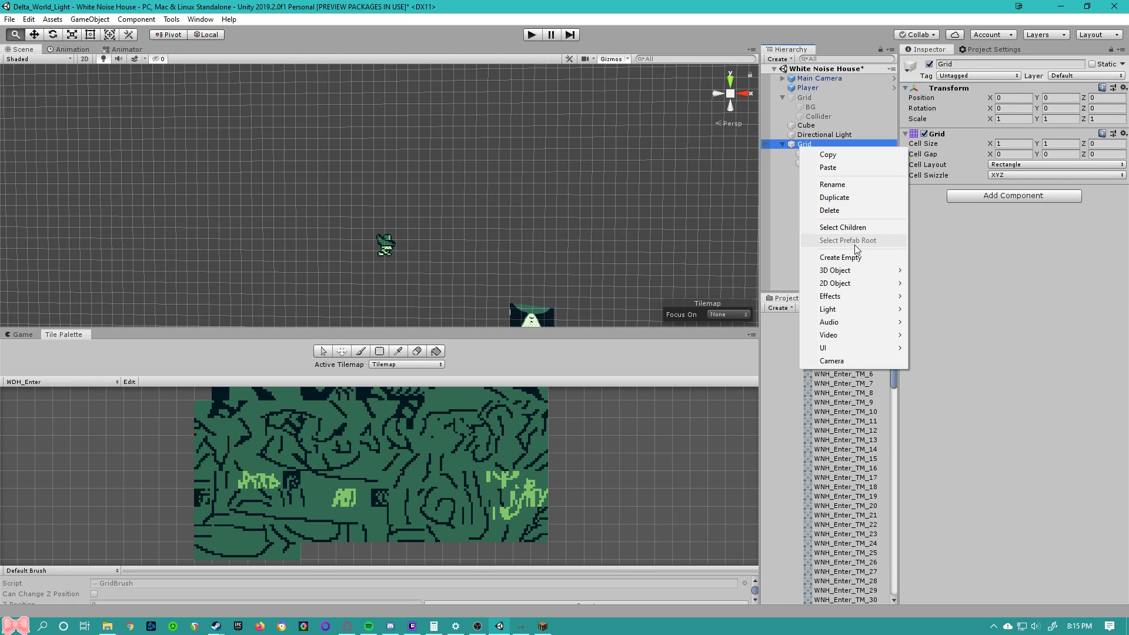
click(796, 191)
- Rename the second Tilemap under the active Grid as collision
click(817, 165)
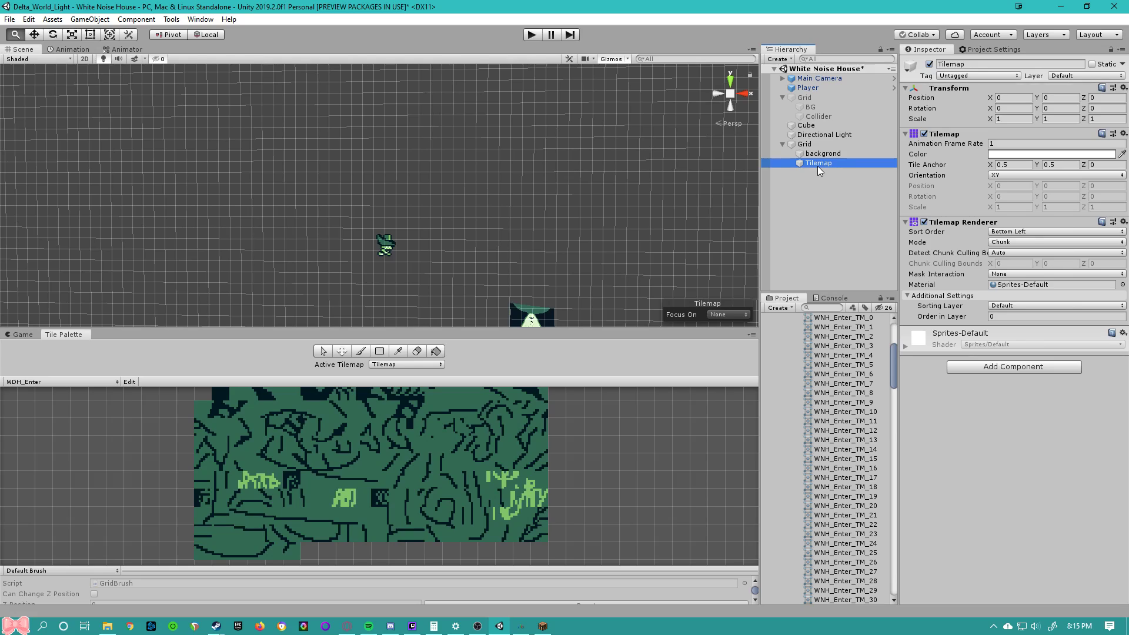
click(967, 64)
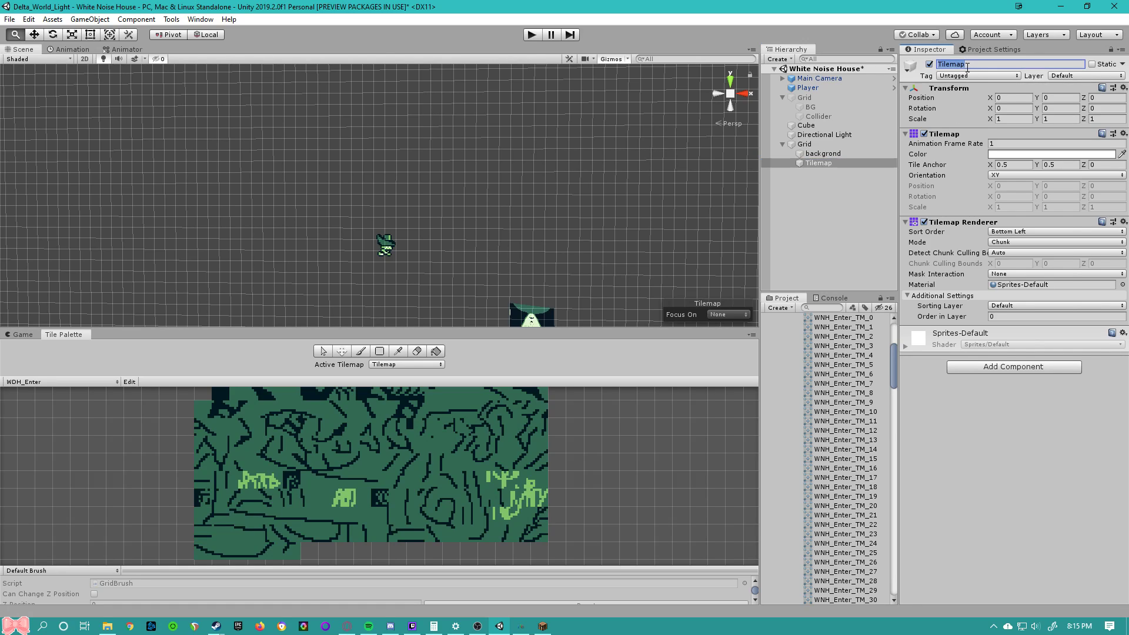
text(collision)
- Add a Tilemap Collider 2D component to the collision tilemap and enable Used By Composite
click(1044, 369)
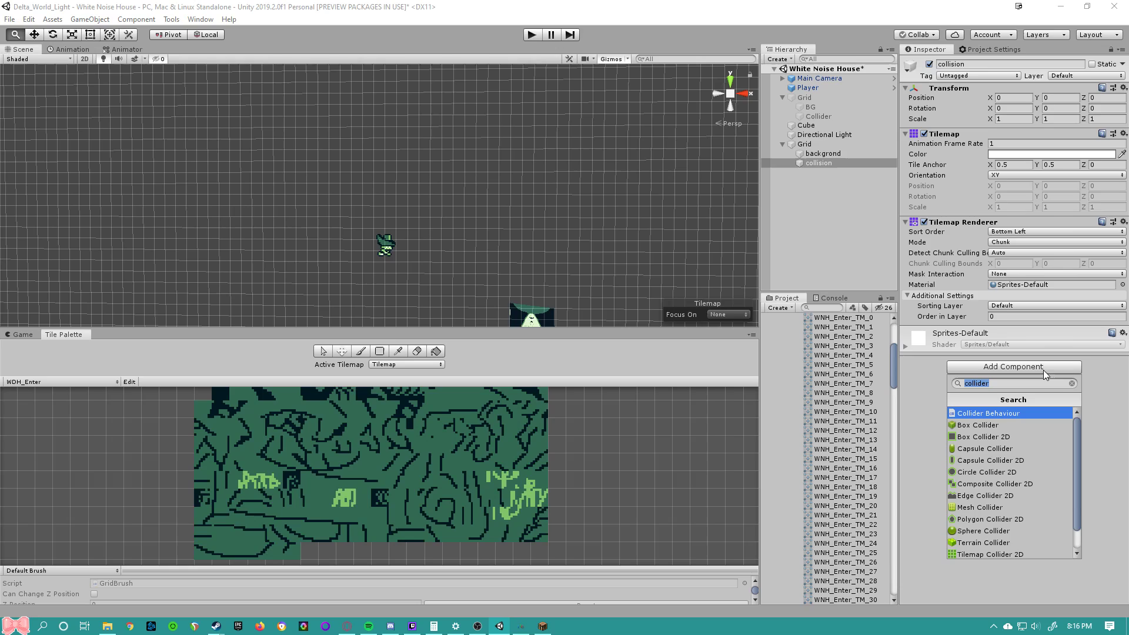
scroll(993, 532, down, 1)
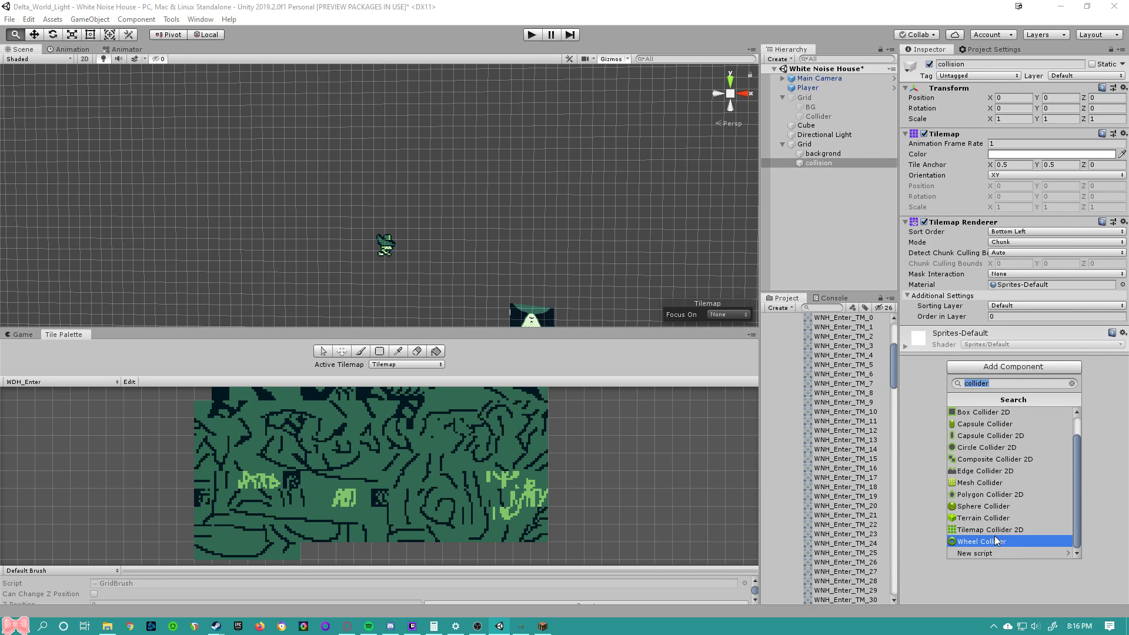
click(996, 530)
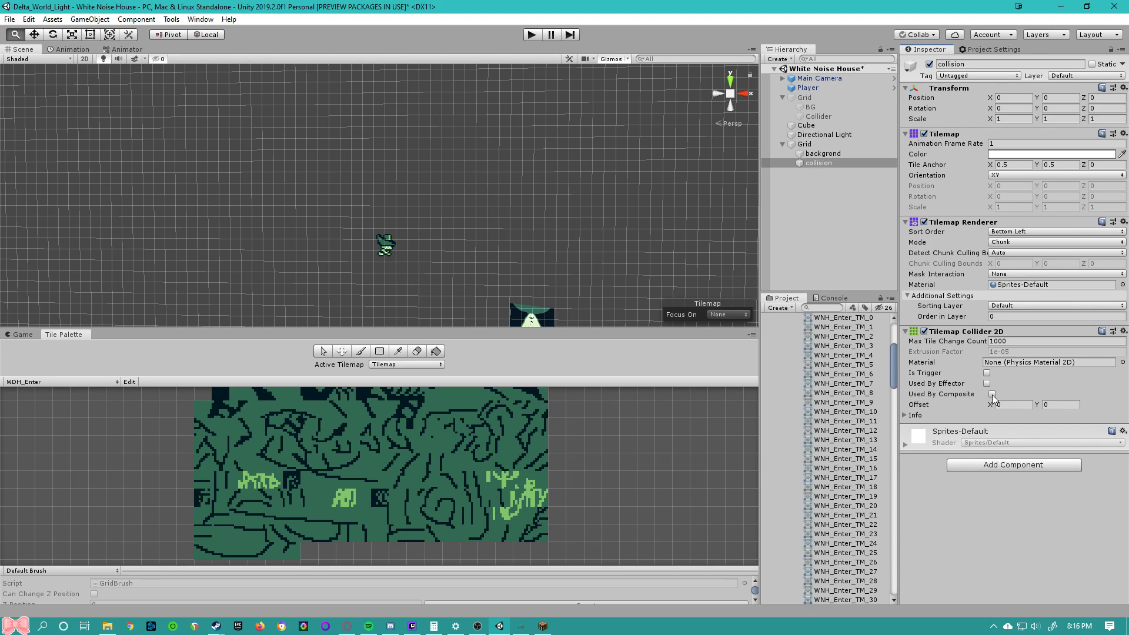
click(992, 394)
- Search the components for "comp" and add a Composite Collider 2D to the collision tilemap
click(1000, 460)
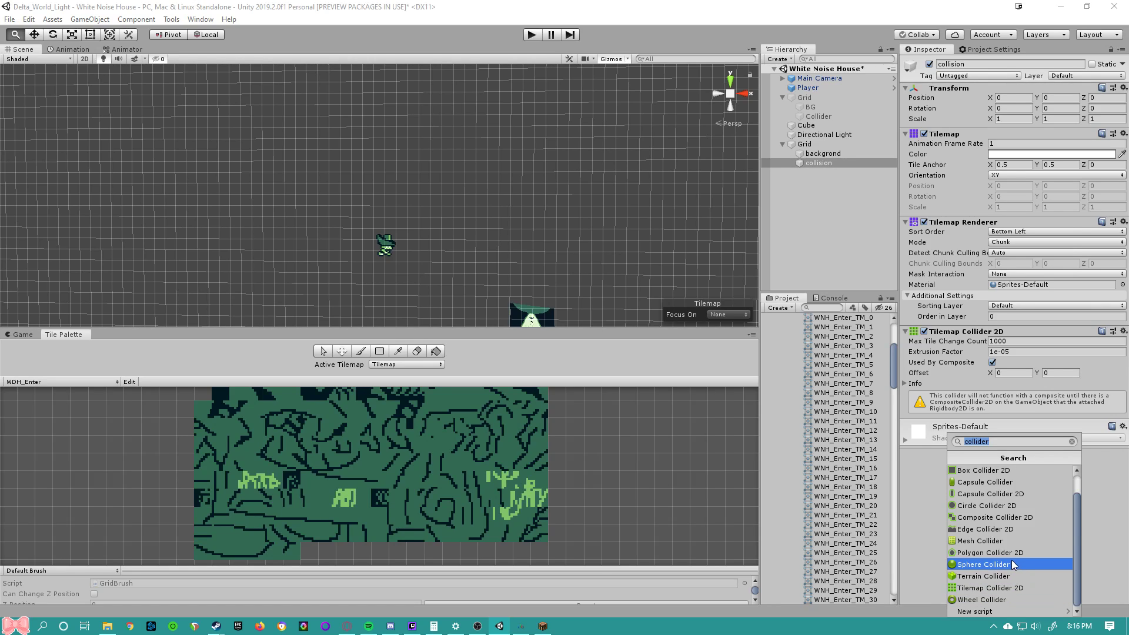
text(c)
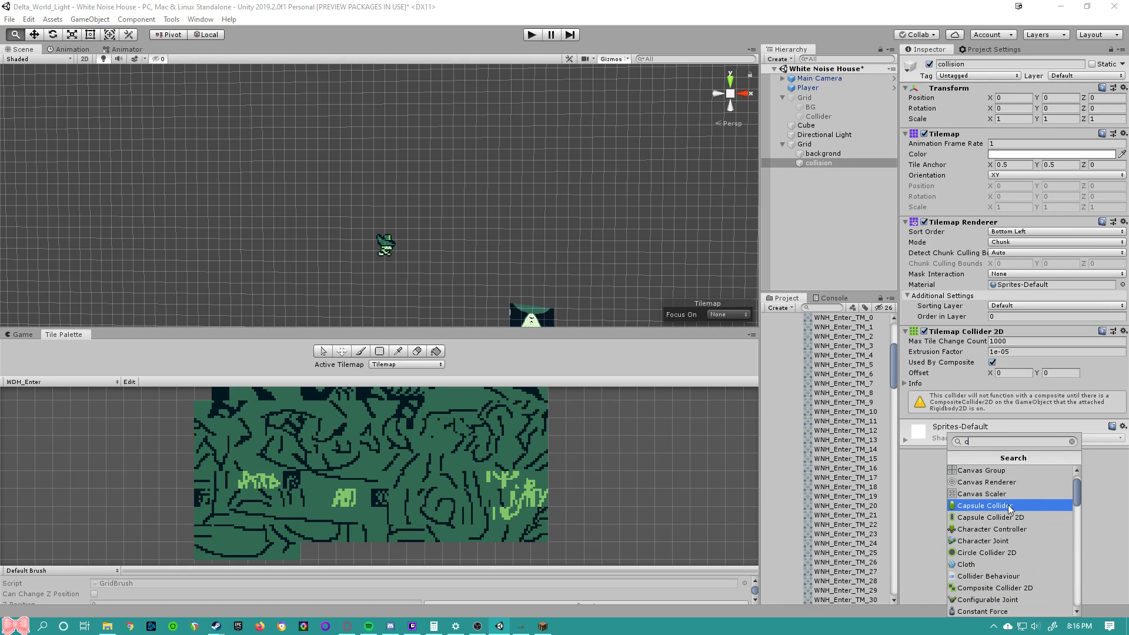
text(omp)
click(1011, 474)
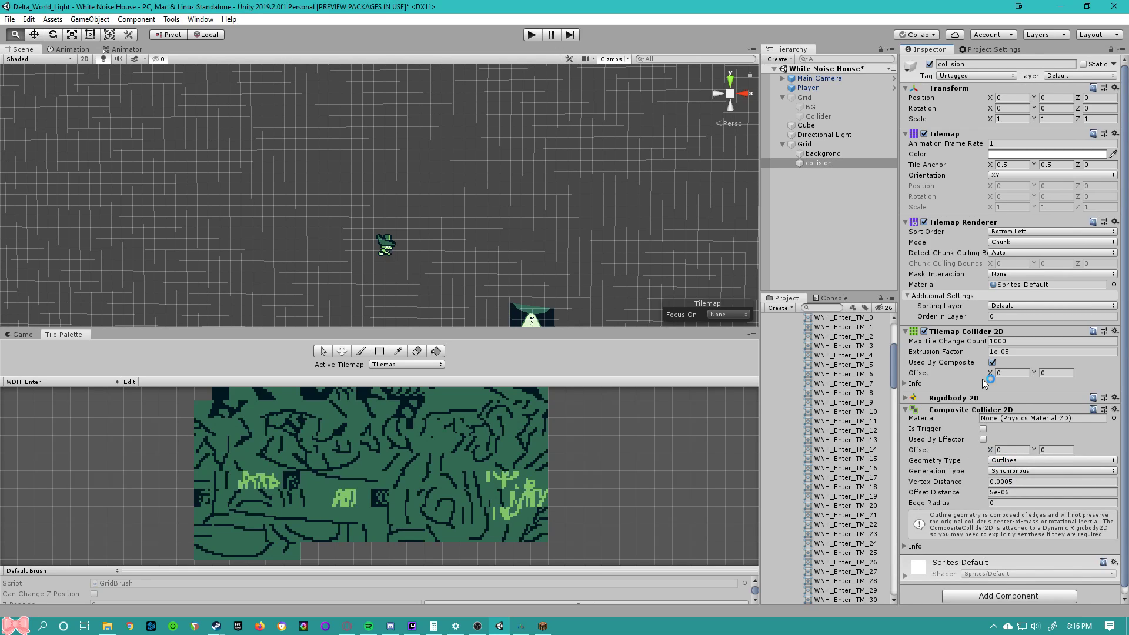
middle_drag(464, 177, 469, 180)
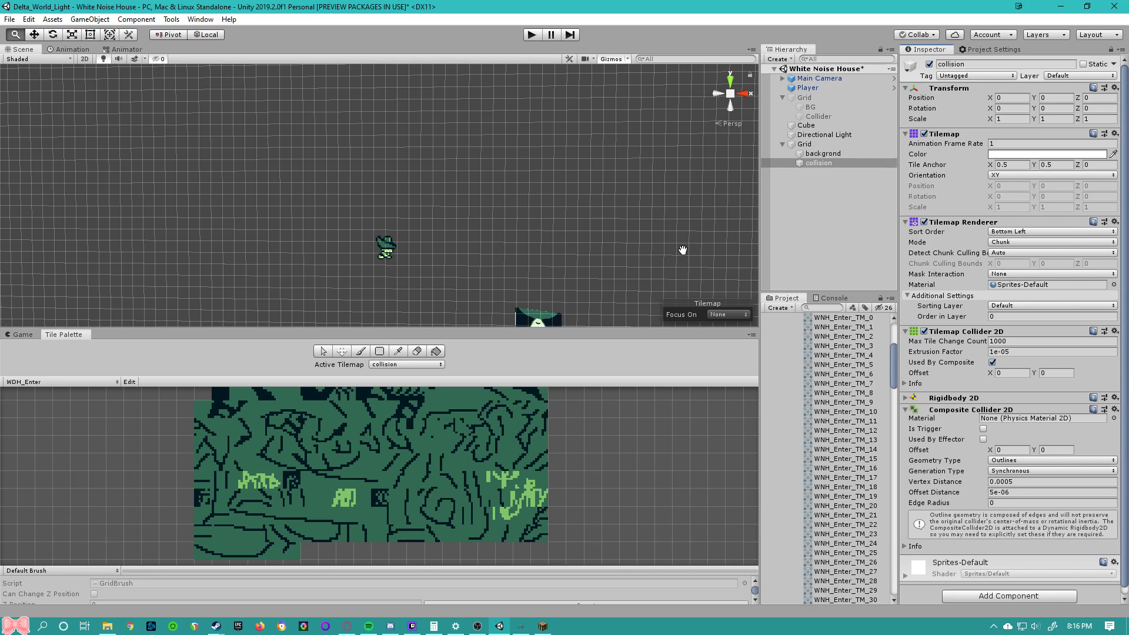
scroll(379, 235, down, 2)
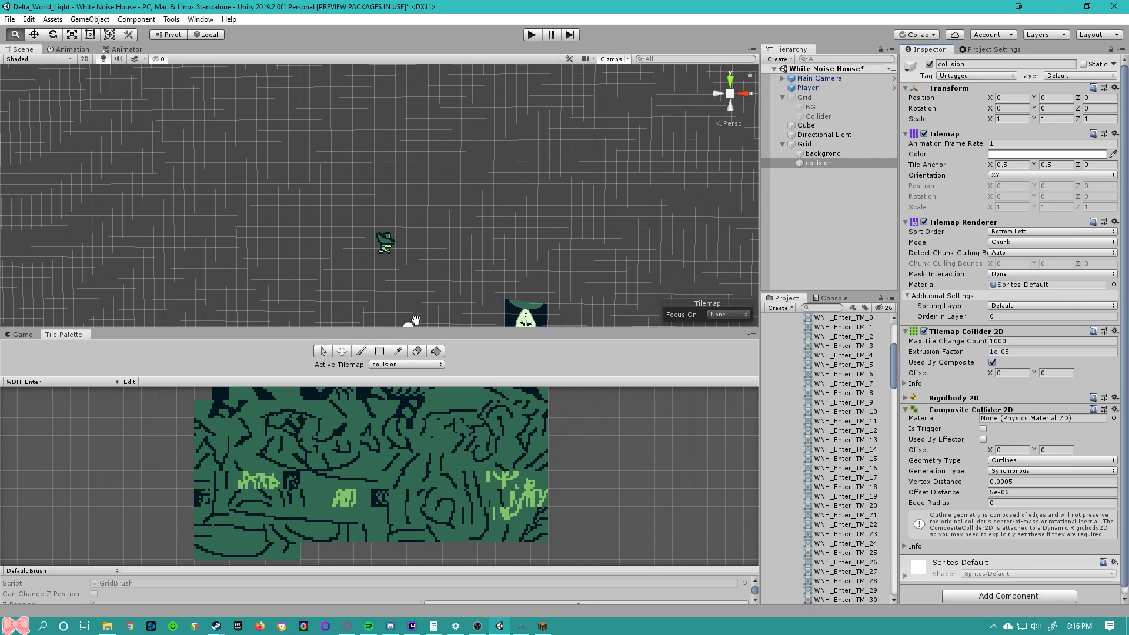
scroll(646, 288, down, 3)
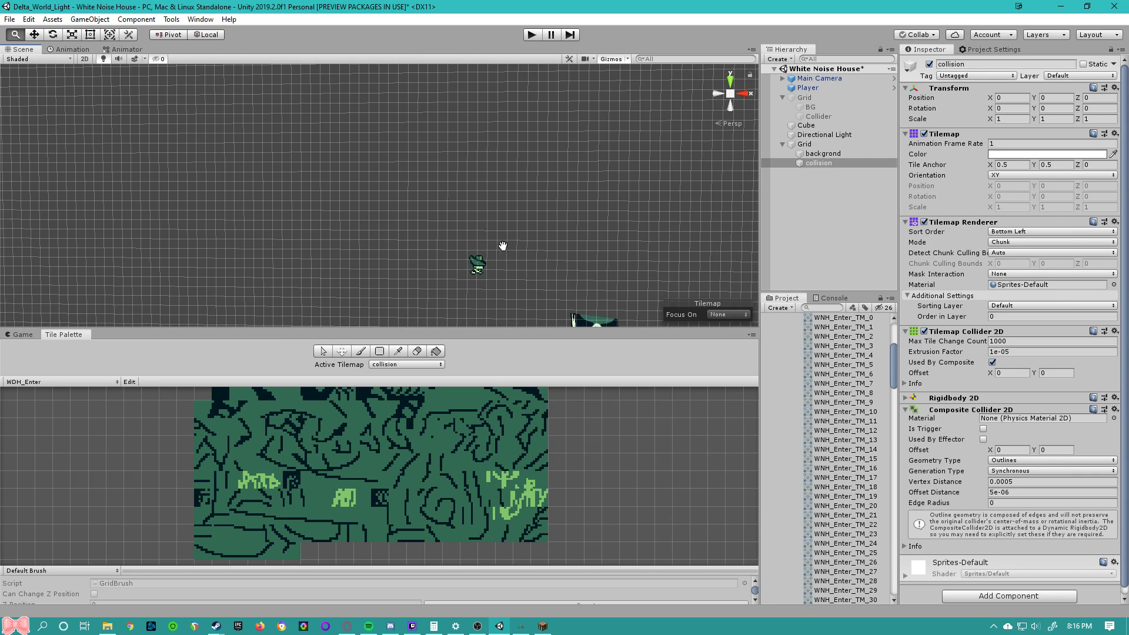
scroll(475, 405, down, 1)
scroll(453, 405, down, 1)
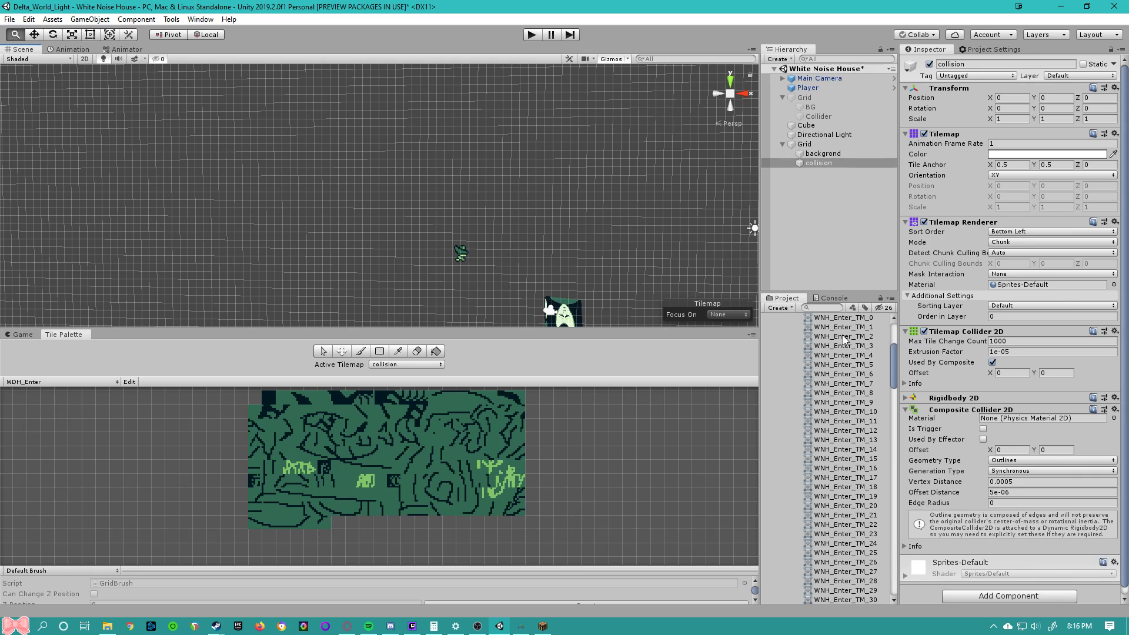
- Select the WNH_Enter_TM tileset in the Backgrounds folder, view its source image in Photos, and close Photos again
scroll(845, 340, up, 5)
click(834, 450)
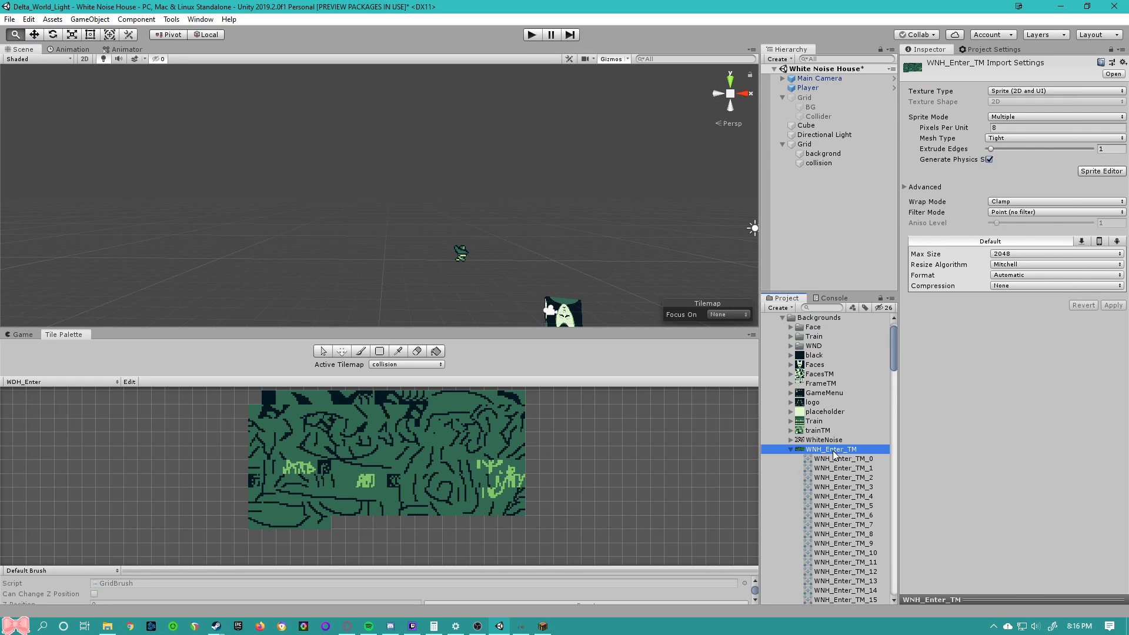
double_click(834, 452)
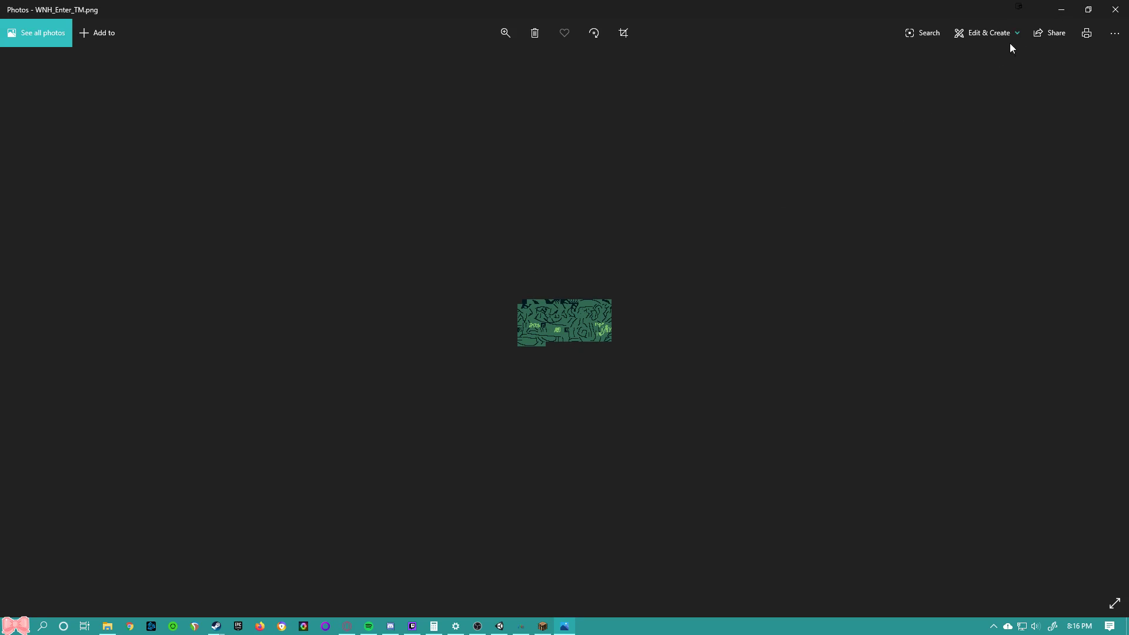
click(1115, 10)
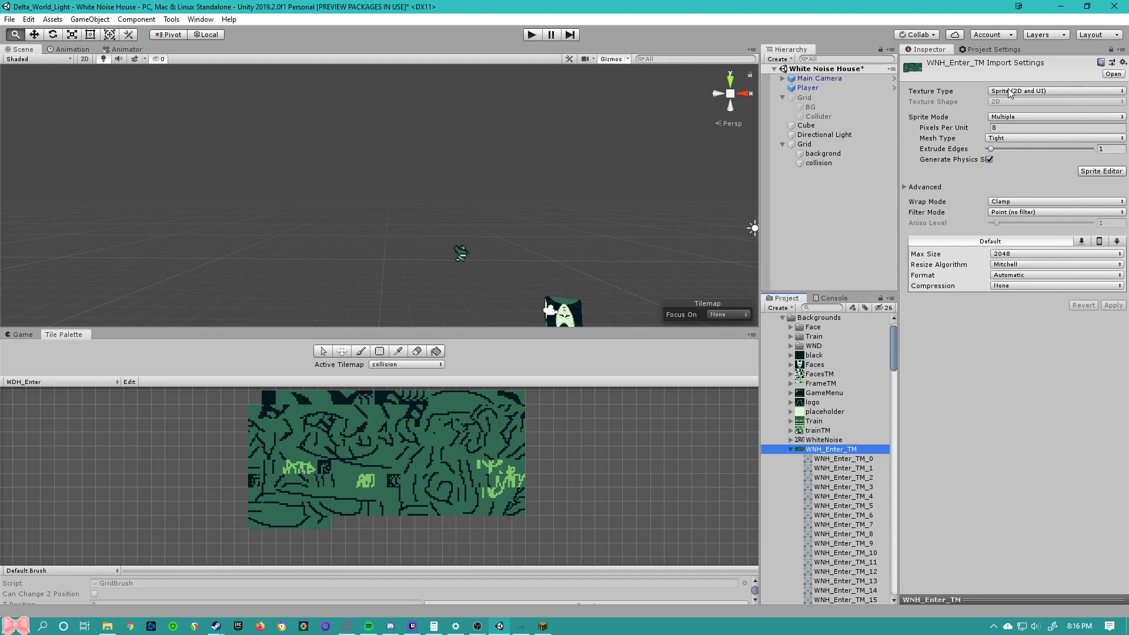
- Check the Sprite Mode options in the WNH_Enter_TM import settings, leaving Multiple selected
click(1017, 117)
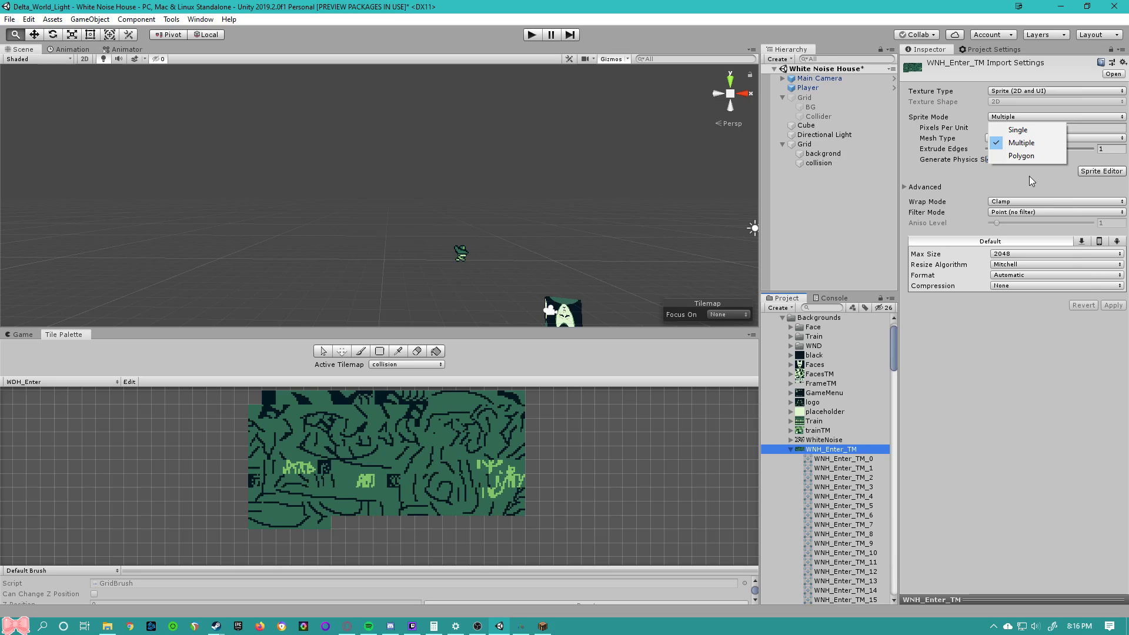
click(1047, 189)
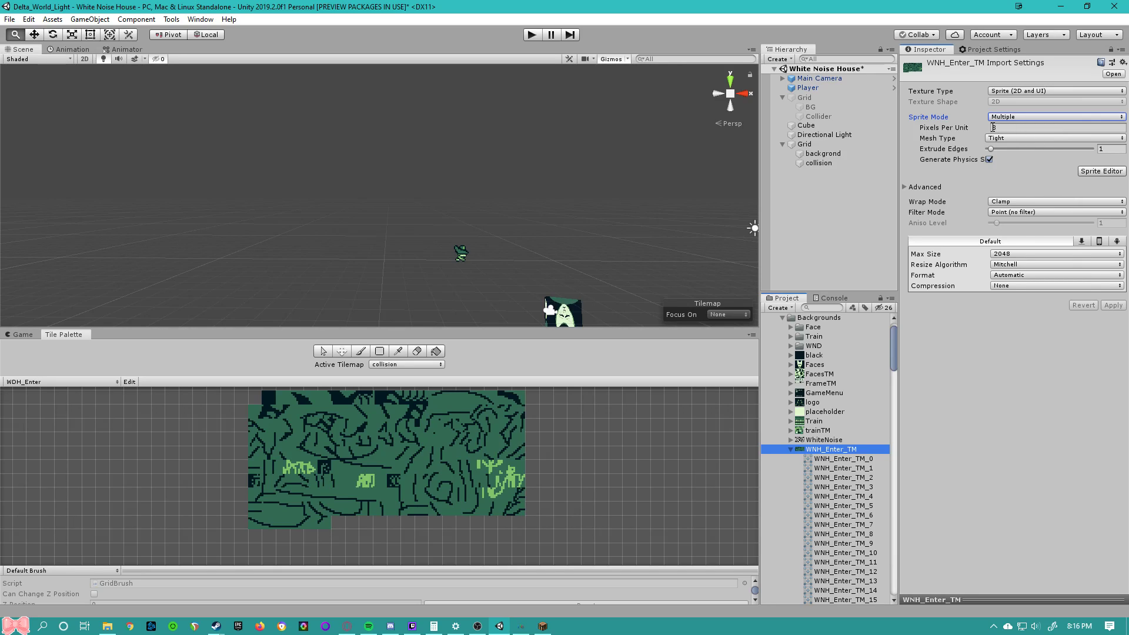
scroll(550, 431, down, 1)
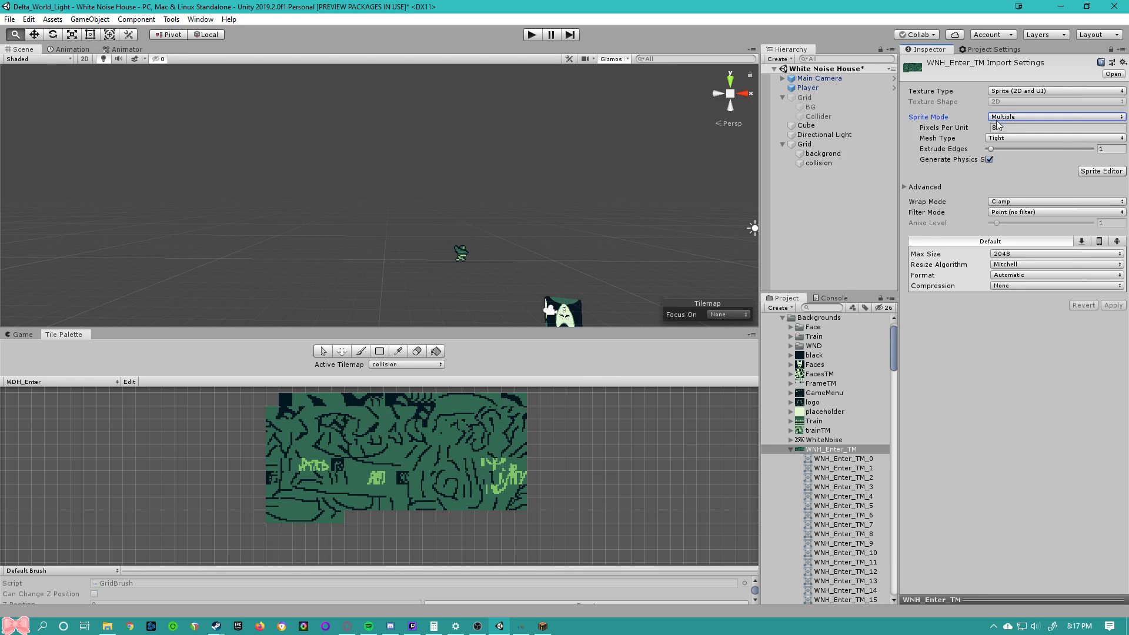
- Review the Sprite Editor's slicing options and try slicing WNH_Enter_TM with type Automatic, pivot Center and method Delete Existing
click(1101, 171)
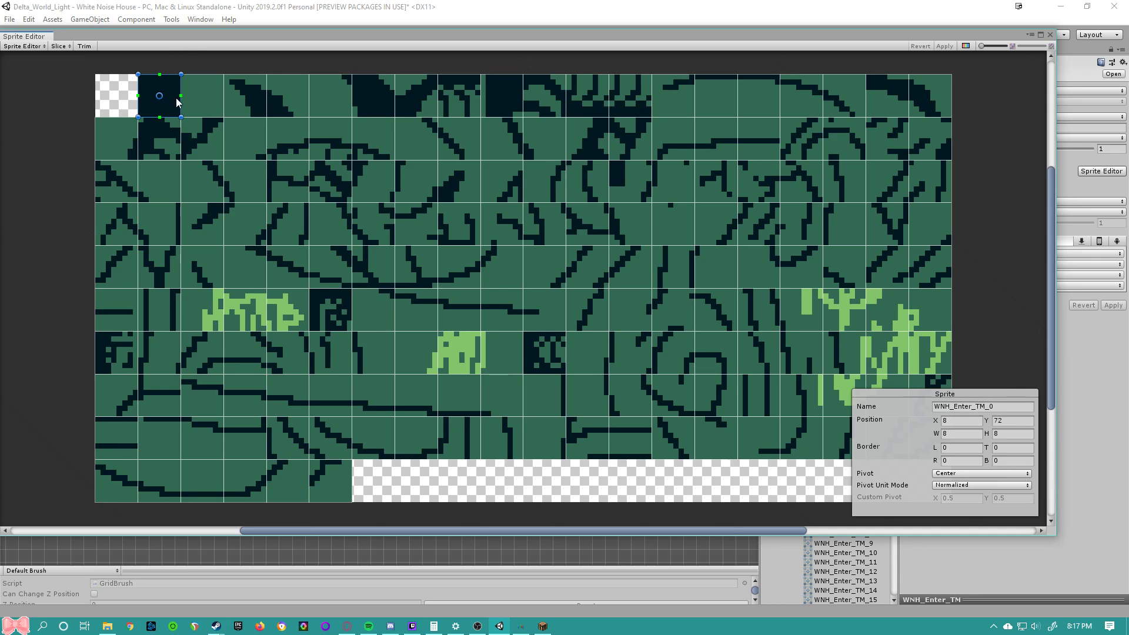
click(58, 46)
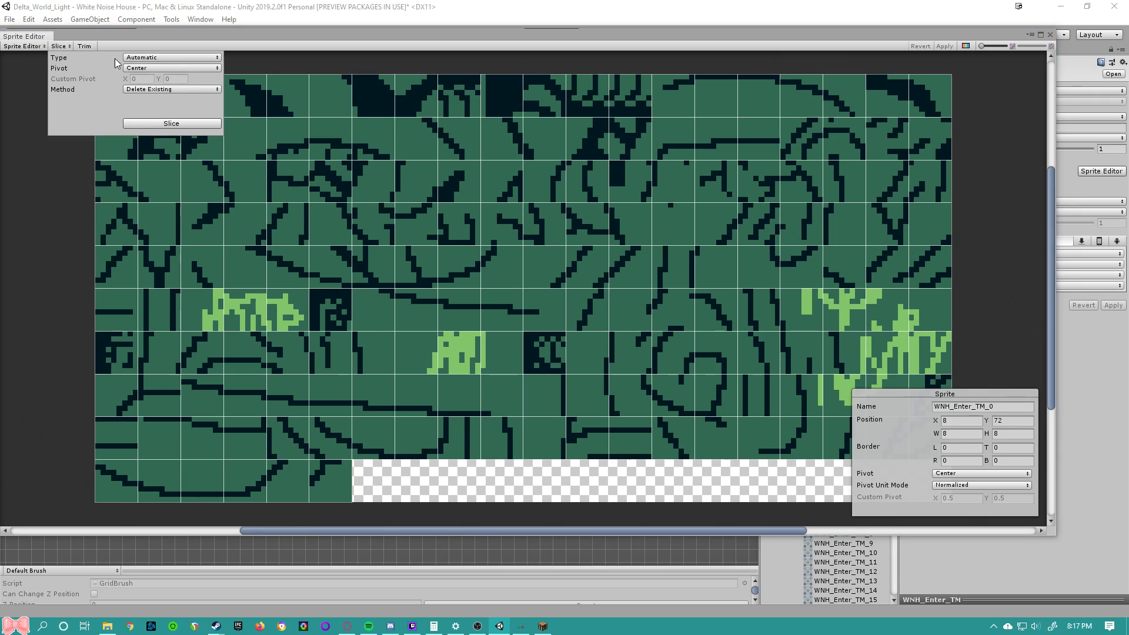
click(165, 58)
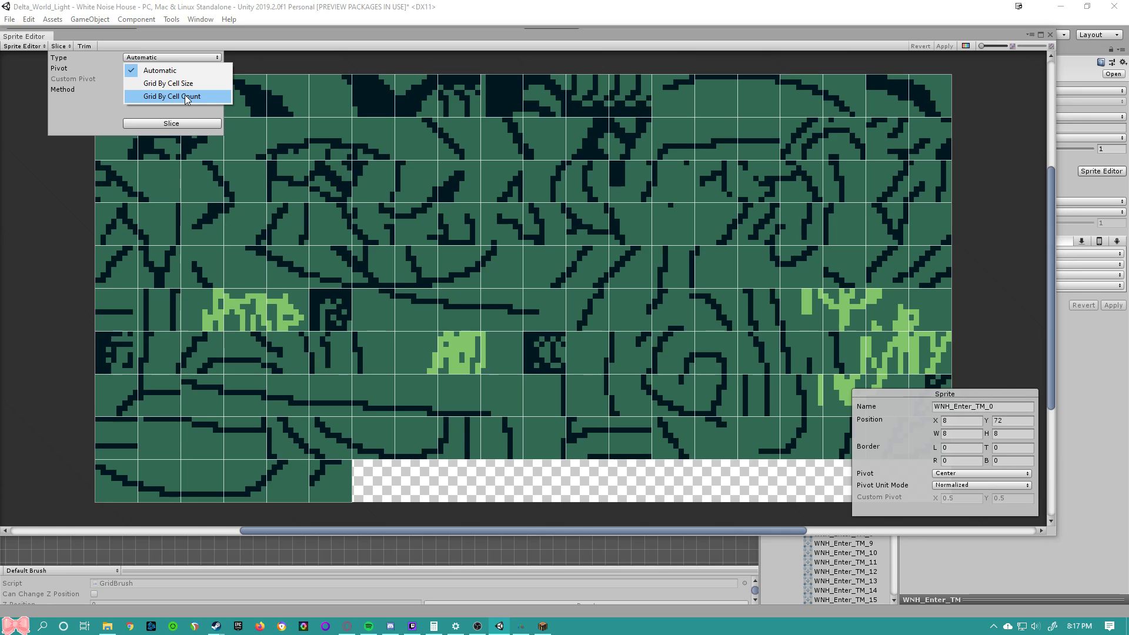
click(180, 114)
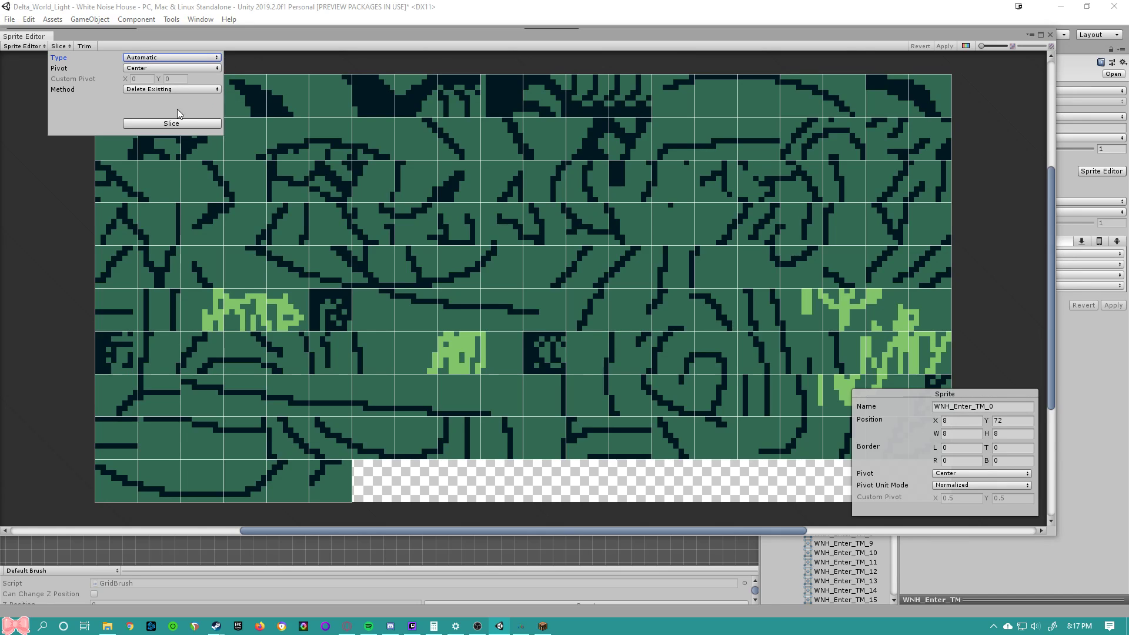
click(171, 69)
click(80, 94)
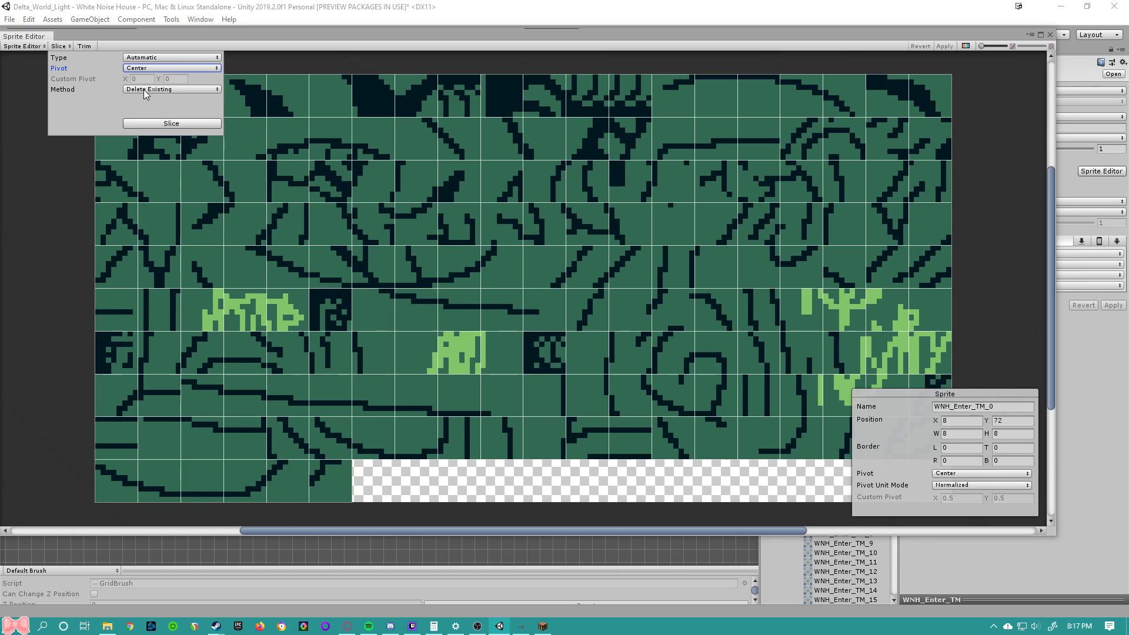
click(162, 59)
click(158, 70)
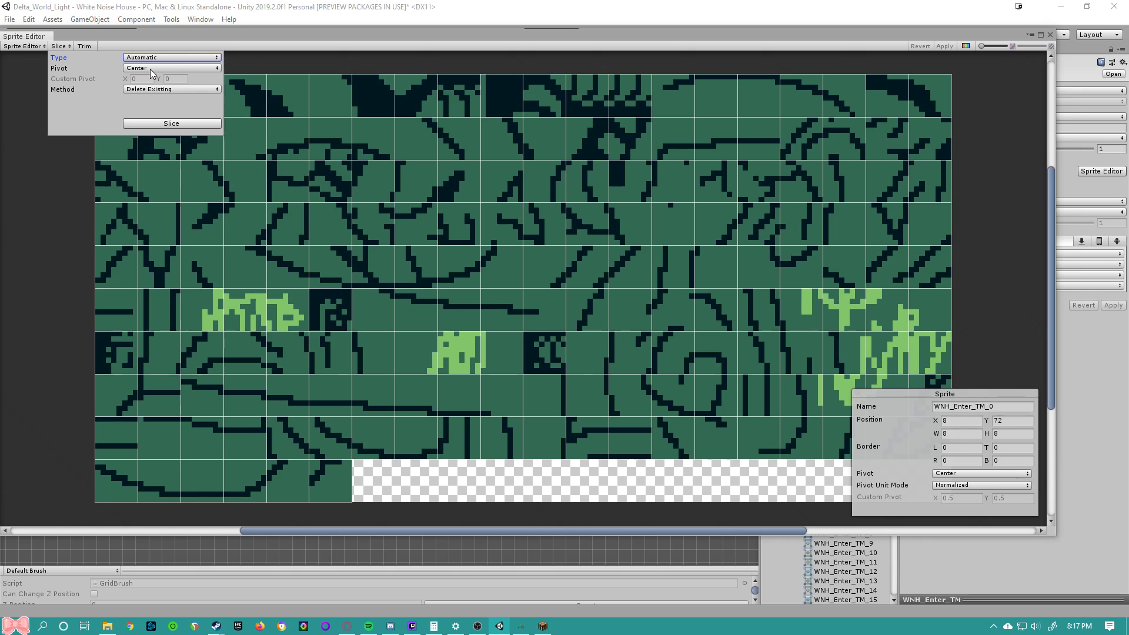
click(183, 123)
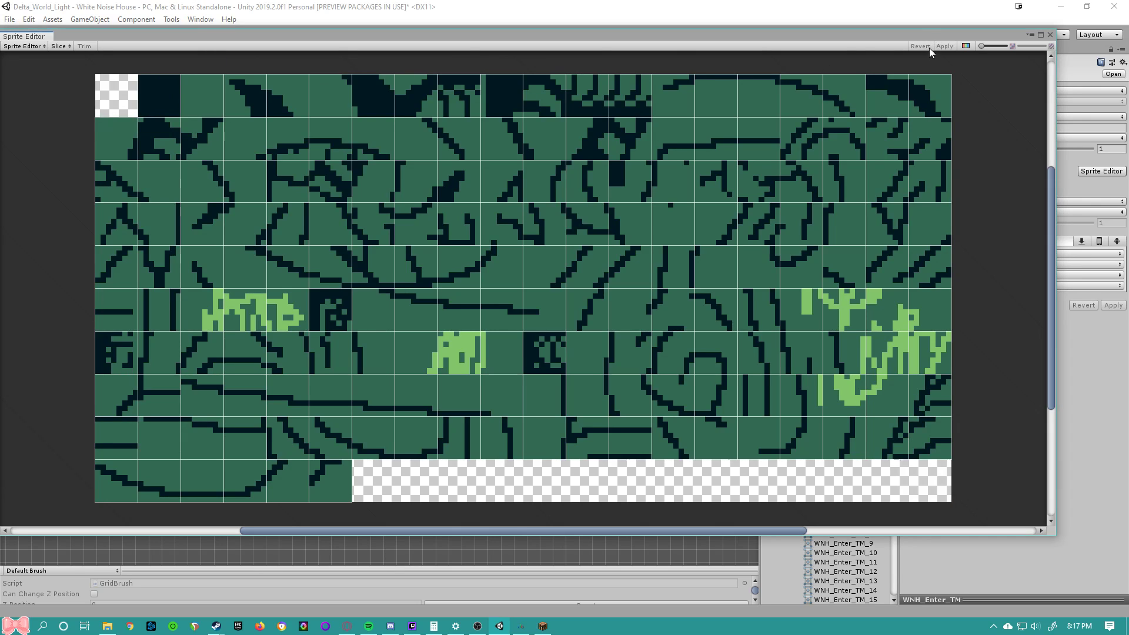
- Try resizing the first tile's slice outline and select other tiles, discarding the changes before closing the Sprite Editor
click(171, 101)
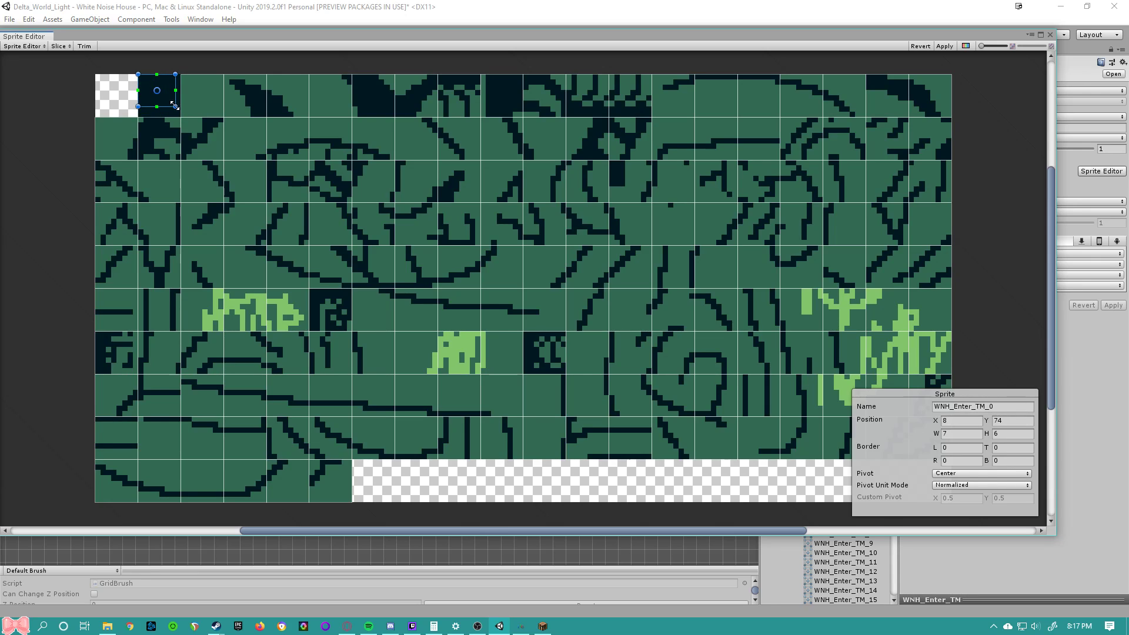
drag(175, 107, 182, 118)
click(763, 409)
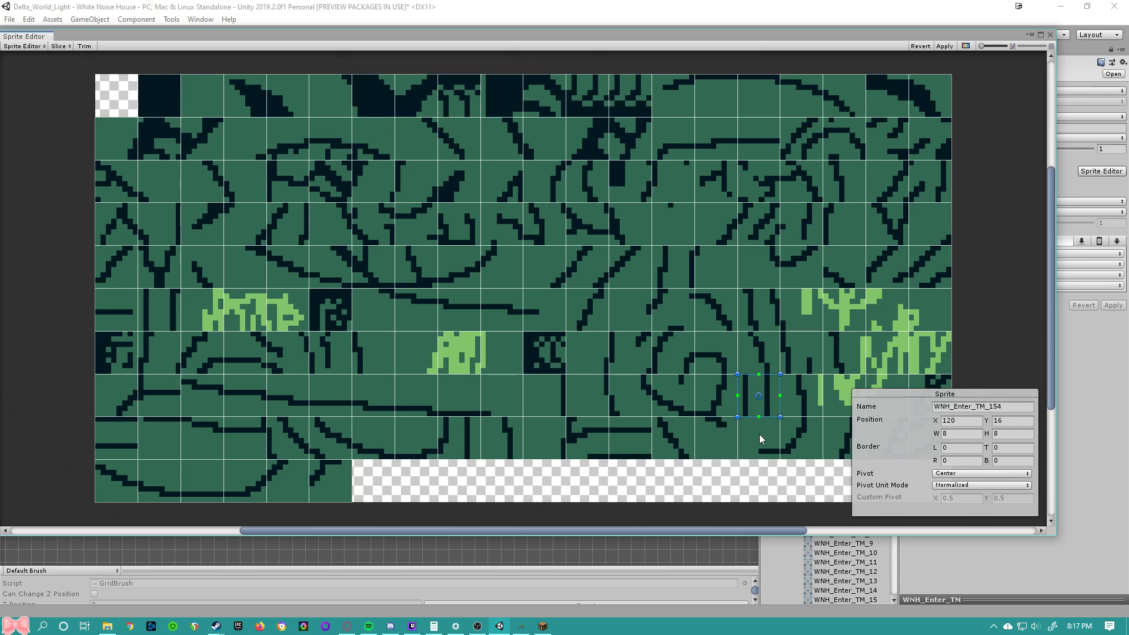
click(714, 410)
click(344, 470)
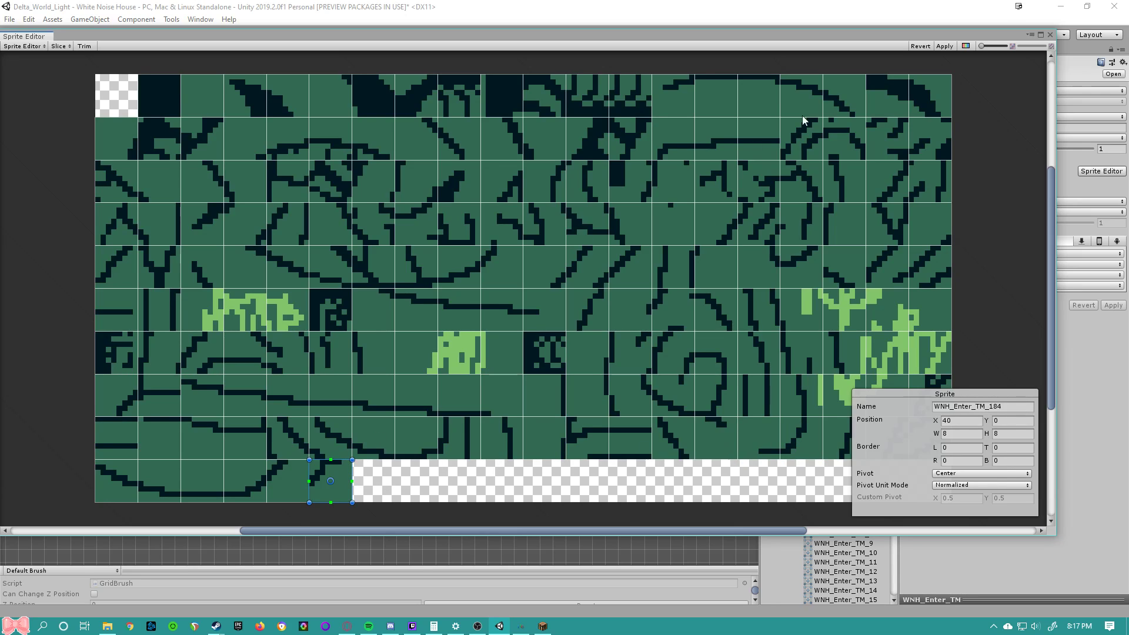
click(921, 46)
drag(147, 33, 278, 53)
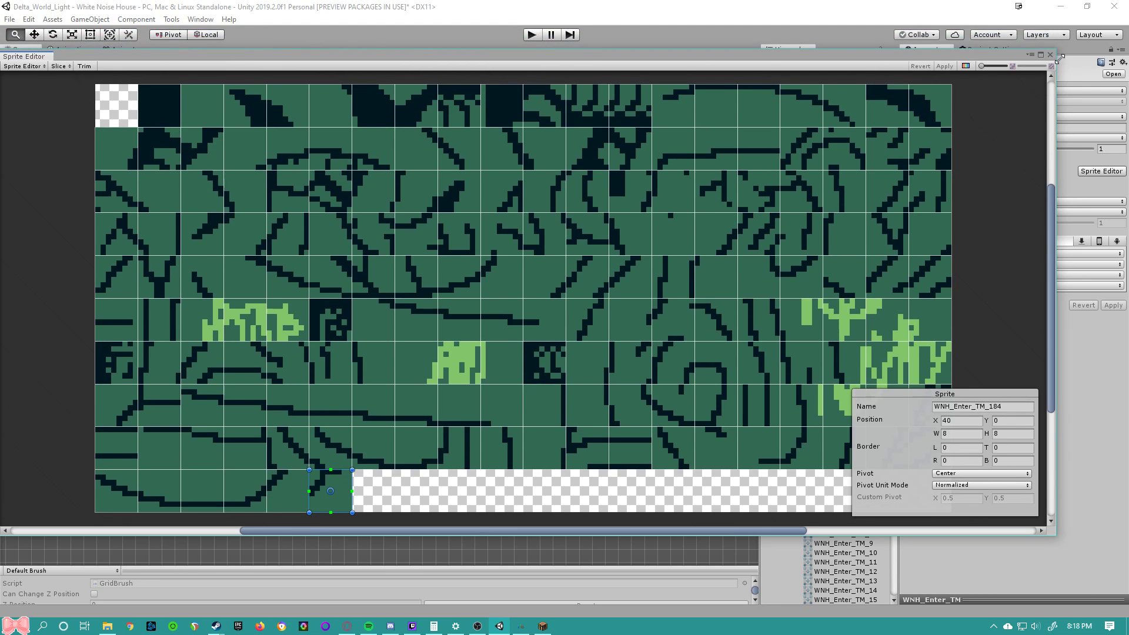
click(1050, 55)
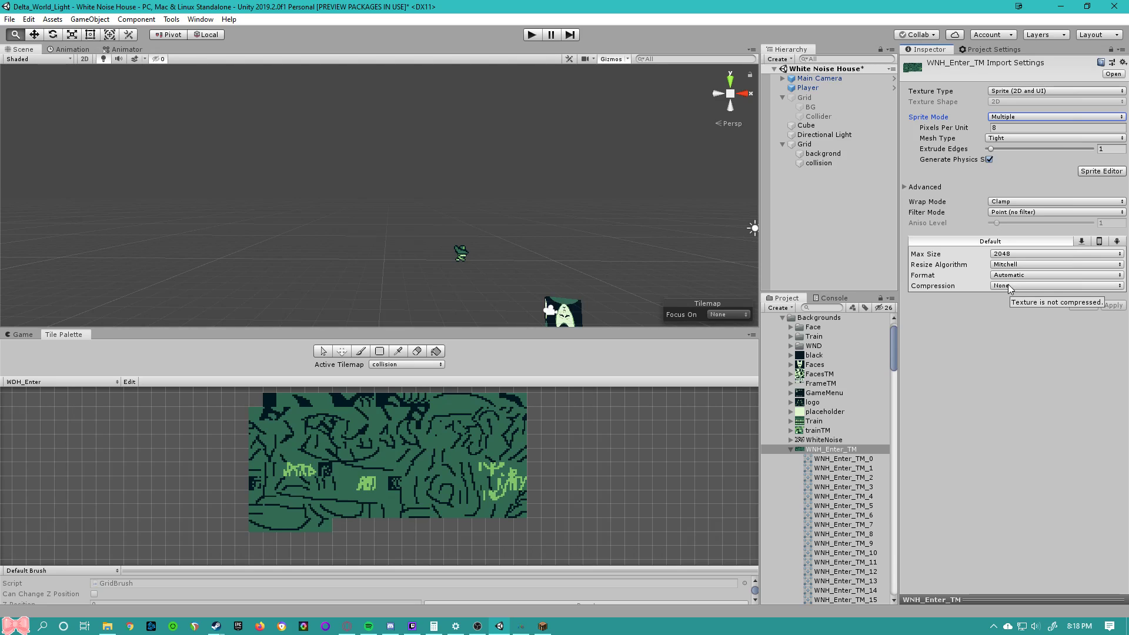
- Collapse and re-expand WNH_Enter_TM in the project files and look through its list of sliced sprites
drag(377, 259, 511, 192)
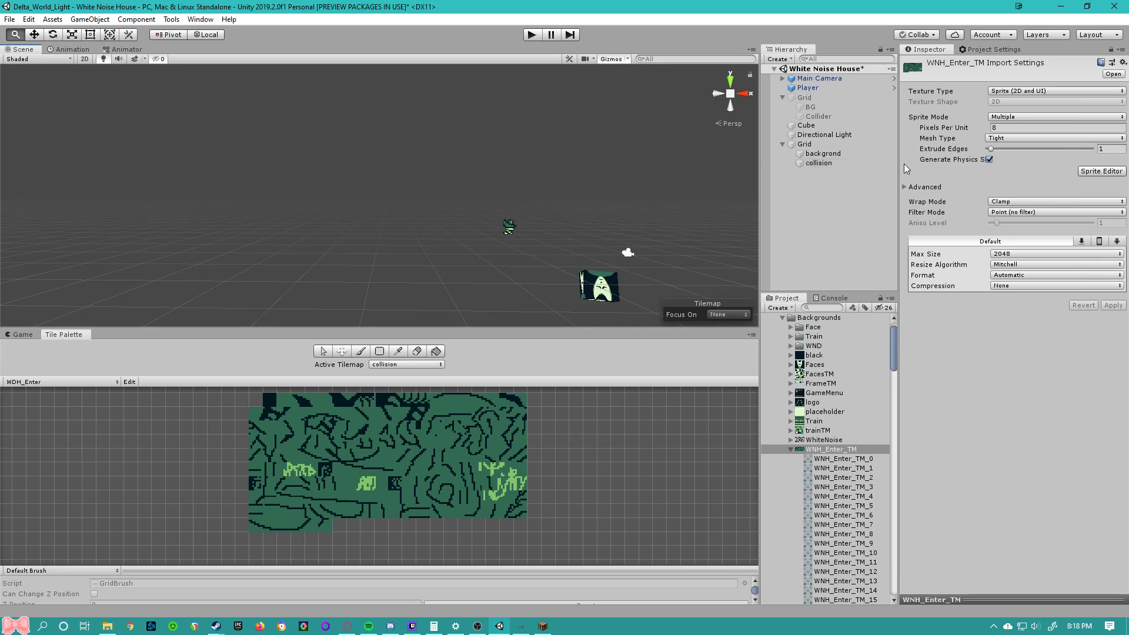
scroll(816, 449, down, 3)
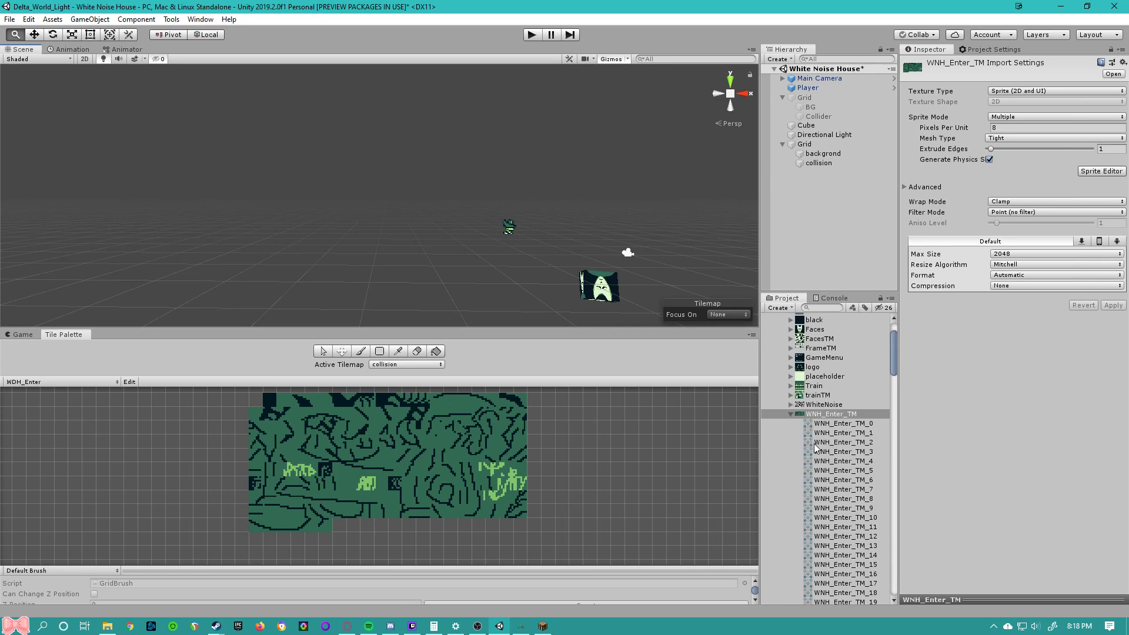
click(790, 414)
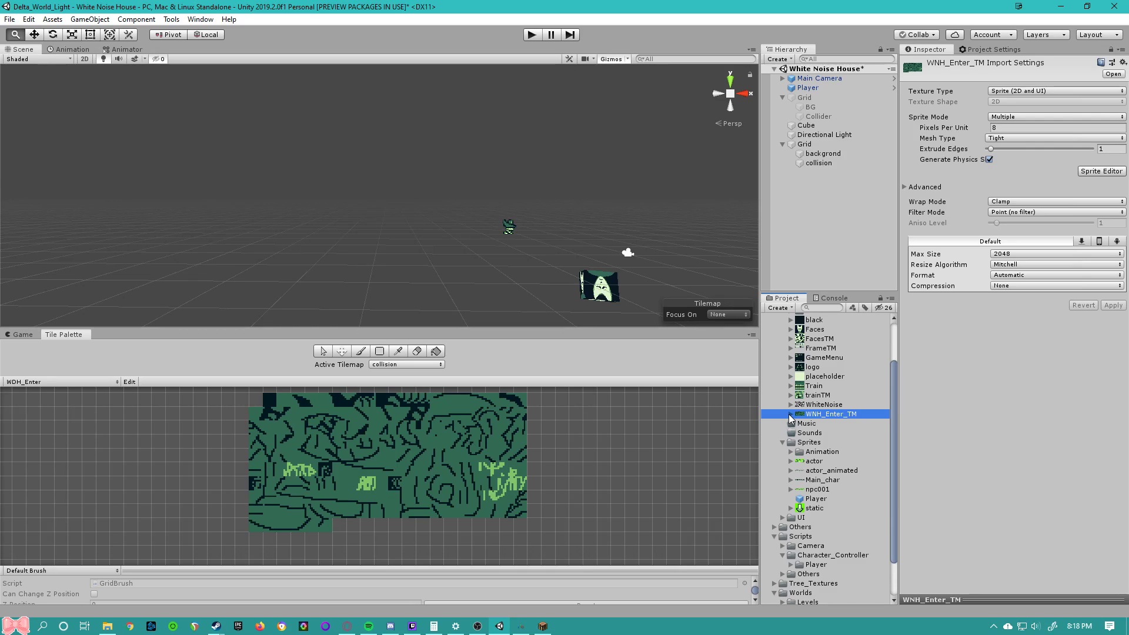
click(790, 414)
scroll(848, 382, down, 10)
scroll(846, 436, down, 20)
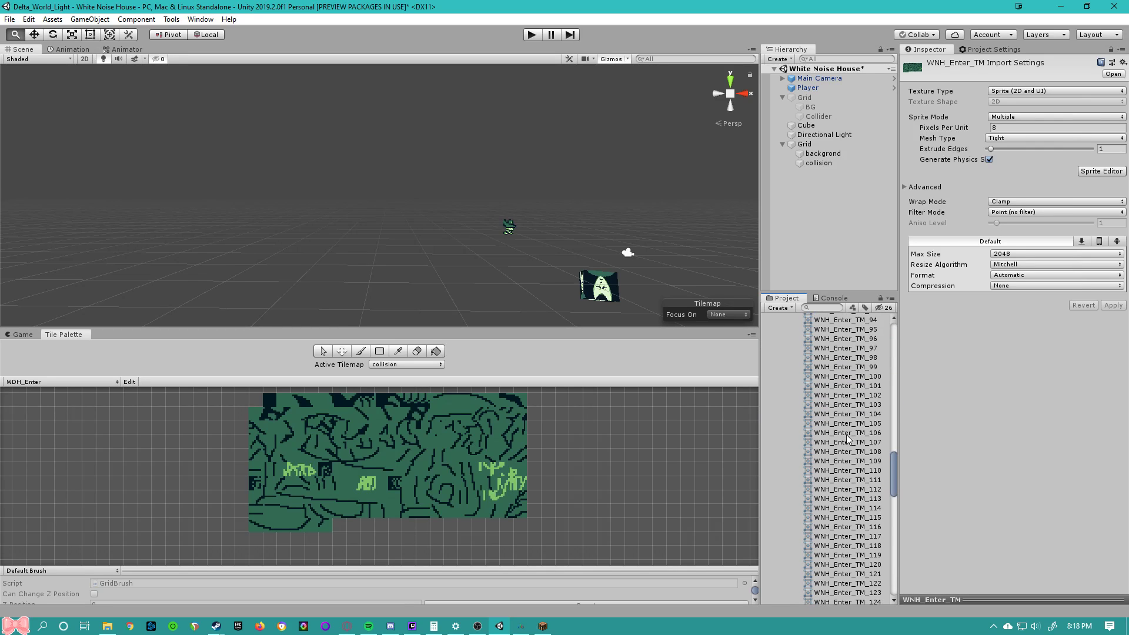
scroll(835, 425, up, 20)
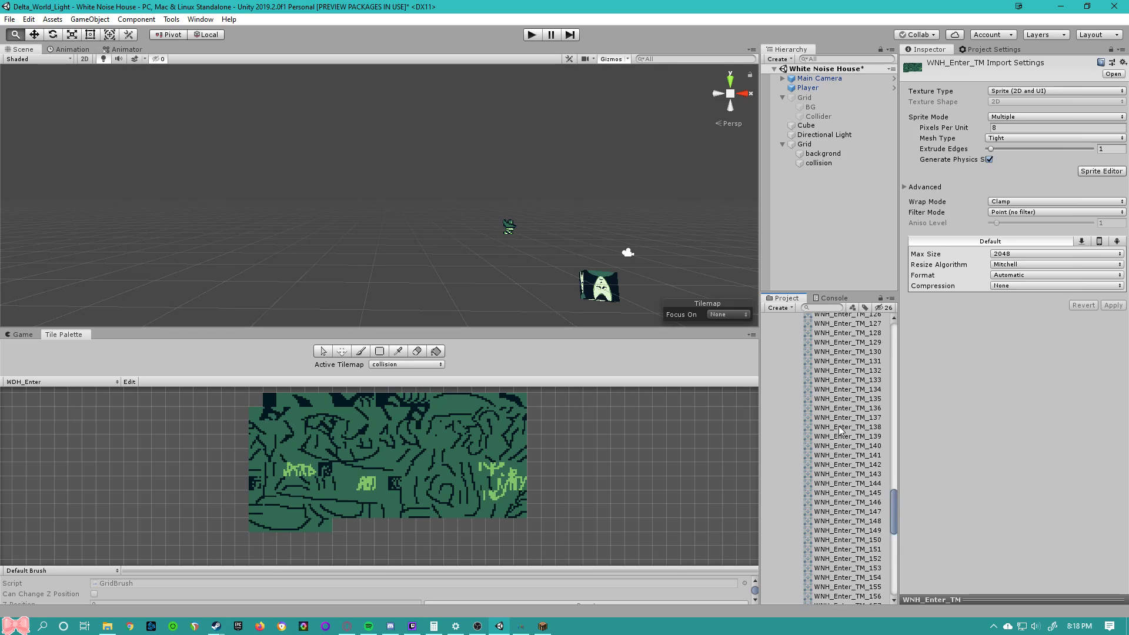
scroll(839, 383, up, 10)
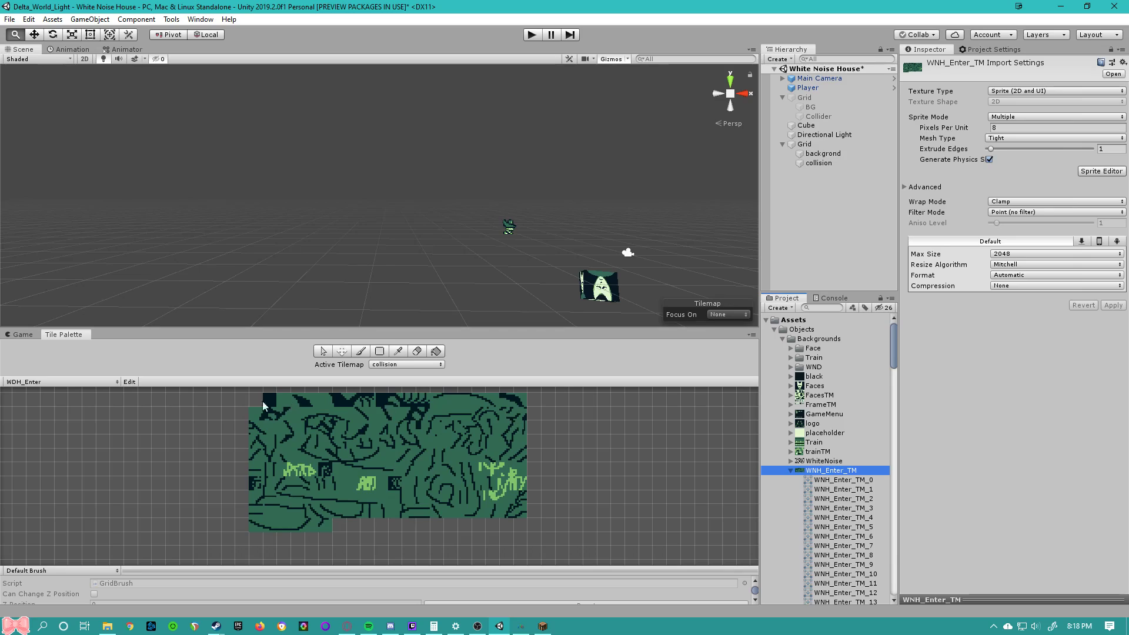
- Look through the editor's window categories, including 2D, and switch focus to the Tile Palette
click(200, 19)
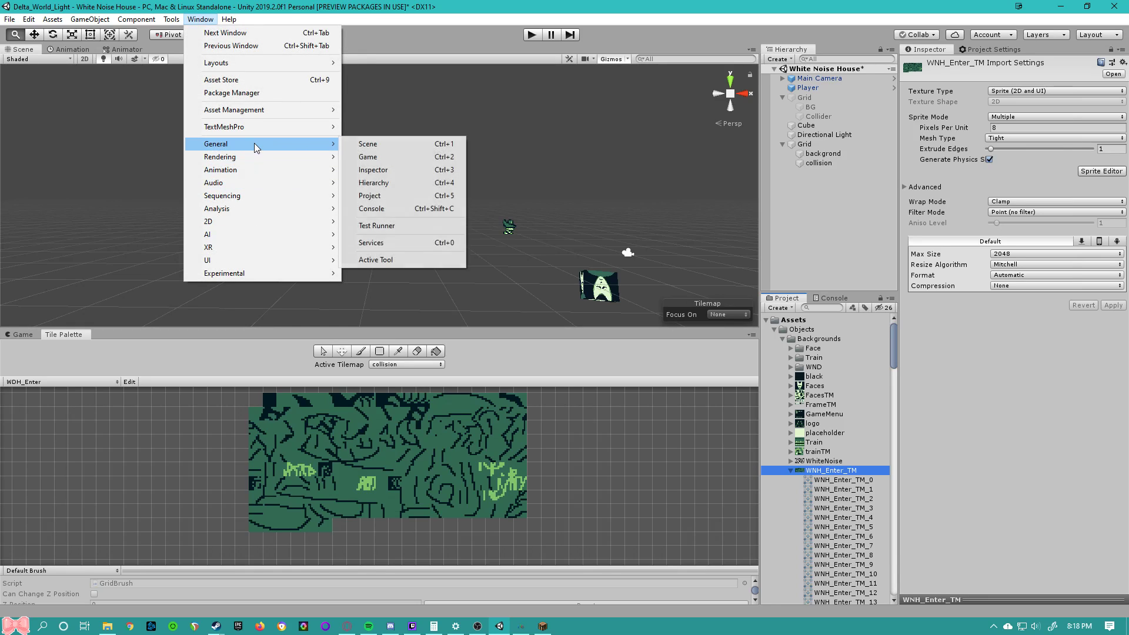
mouse_move(260, 163)
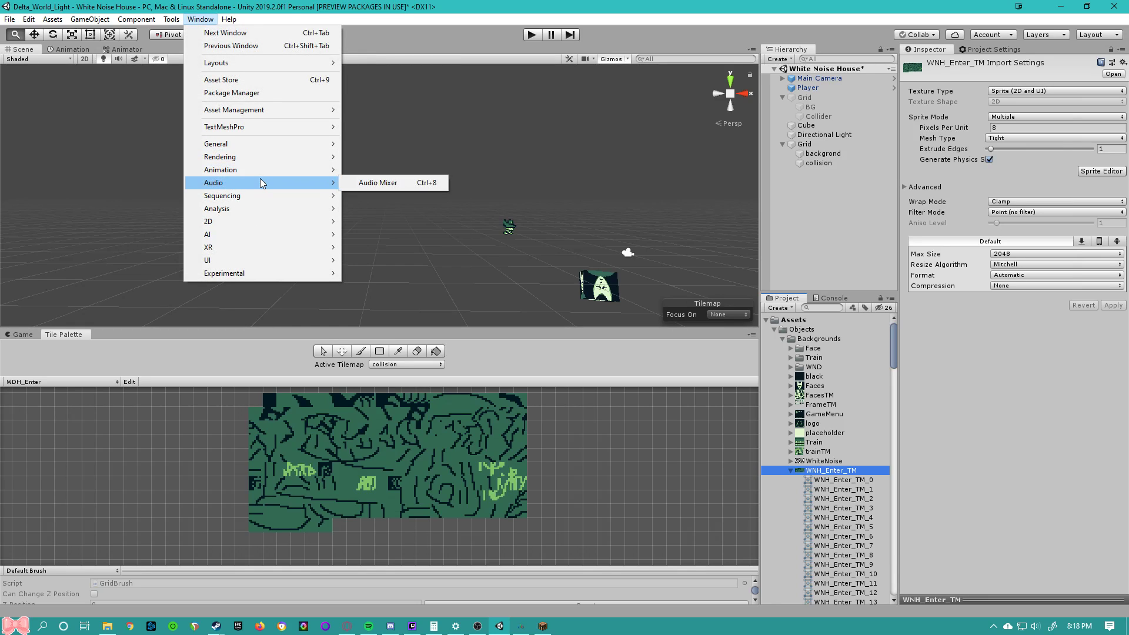
mouse_move(261, 220)
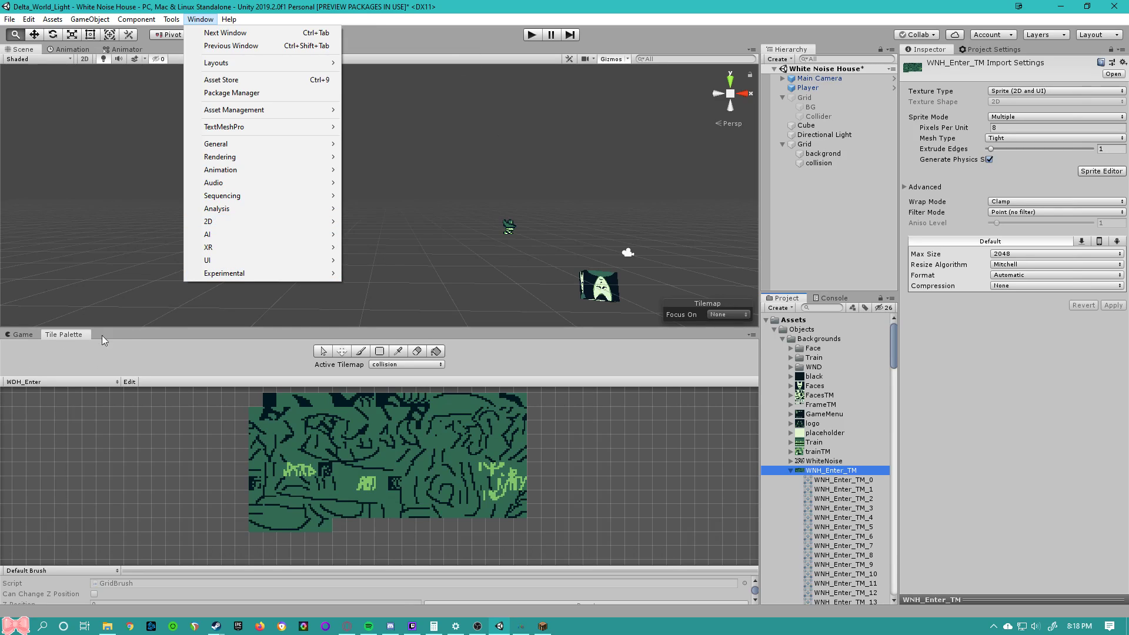
click(85, 336)
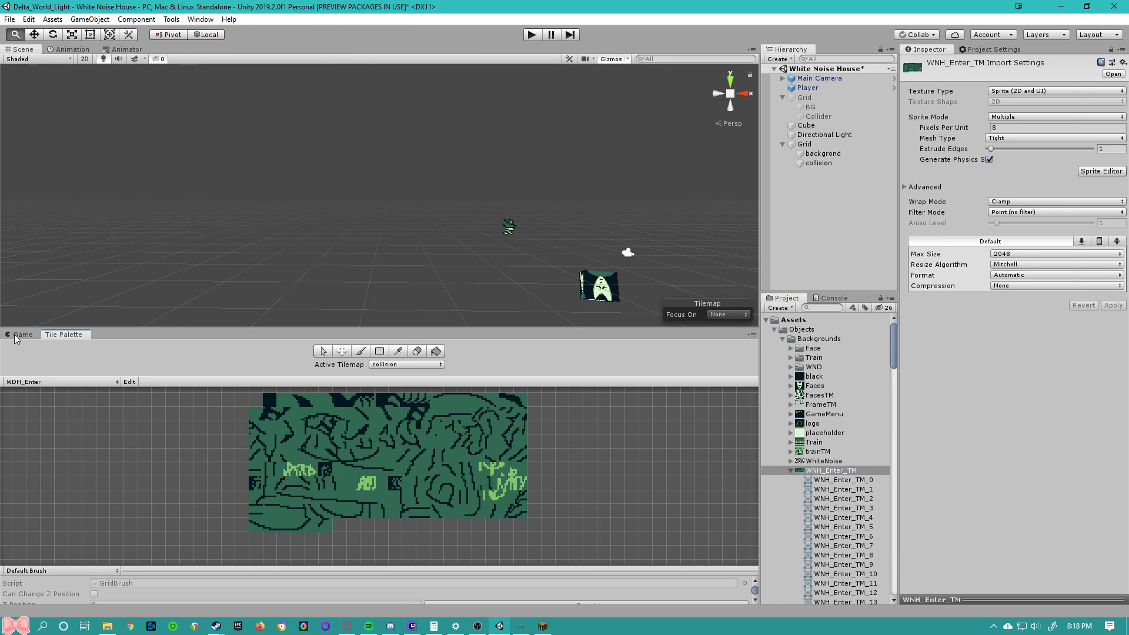
scroll(288, 408, up, 1)
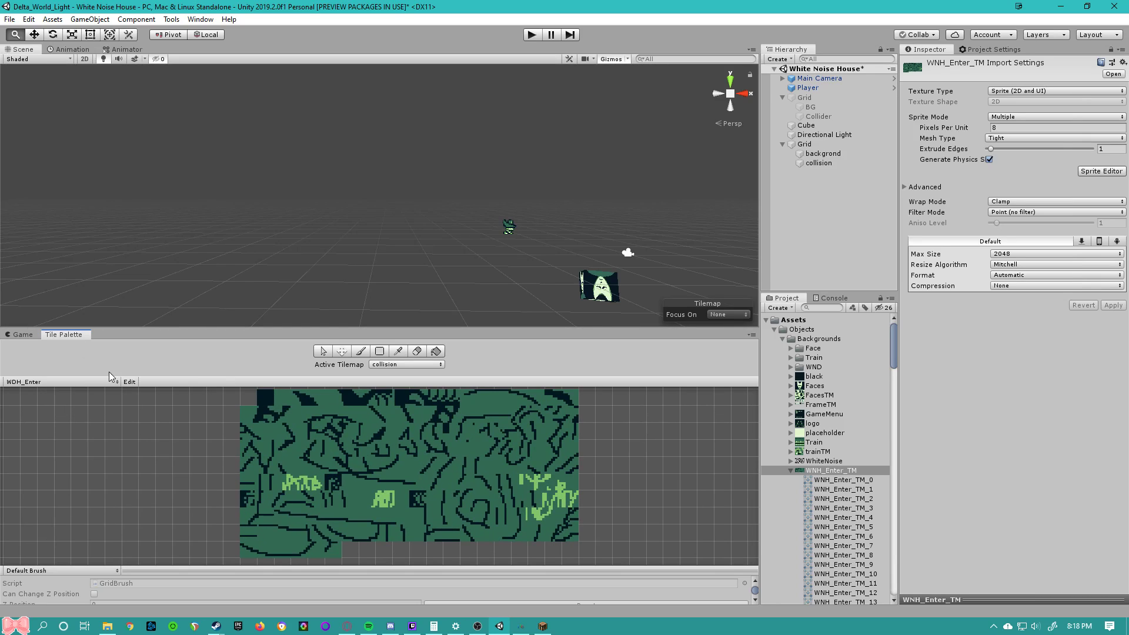
- Try creating a new tile palette with a Rectangle grid in the yikes folder, cancel it, and check the palette list
click(115, 382)
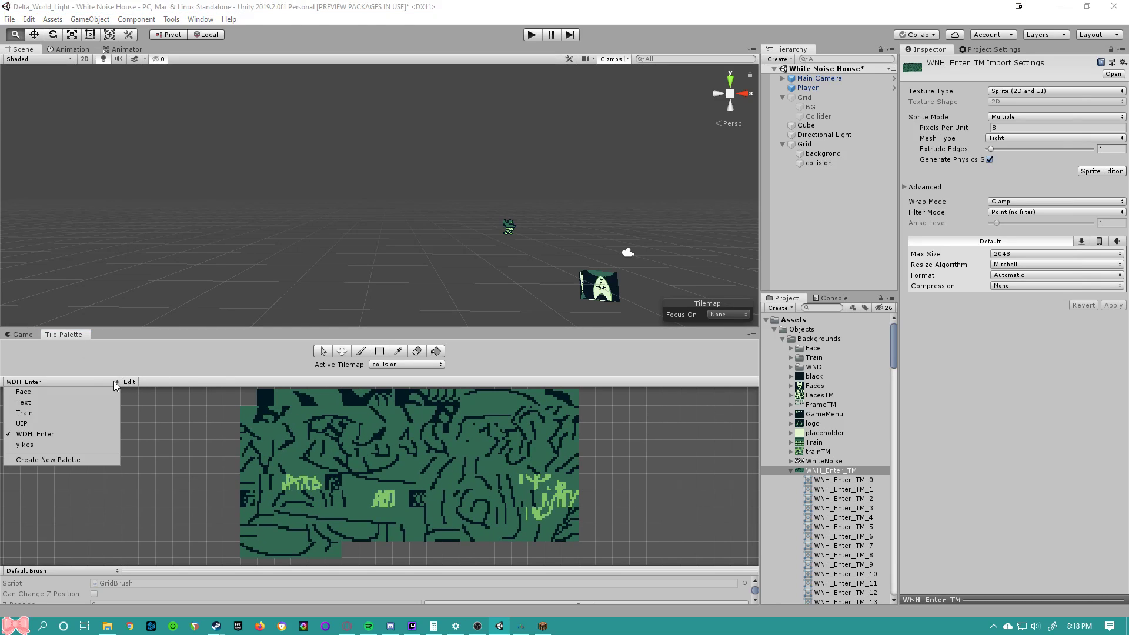
click(66, 460)
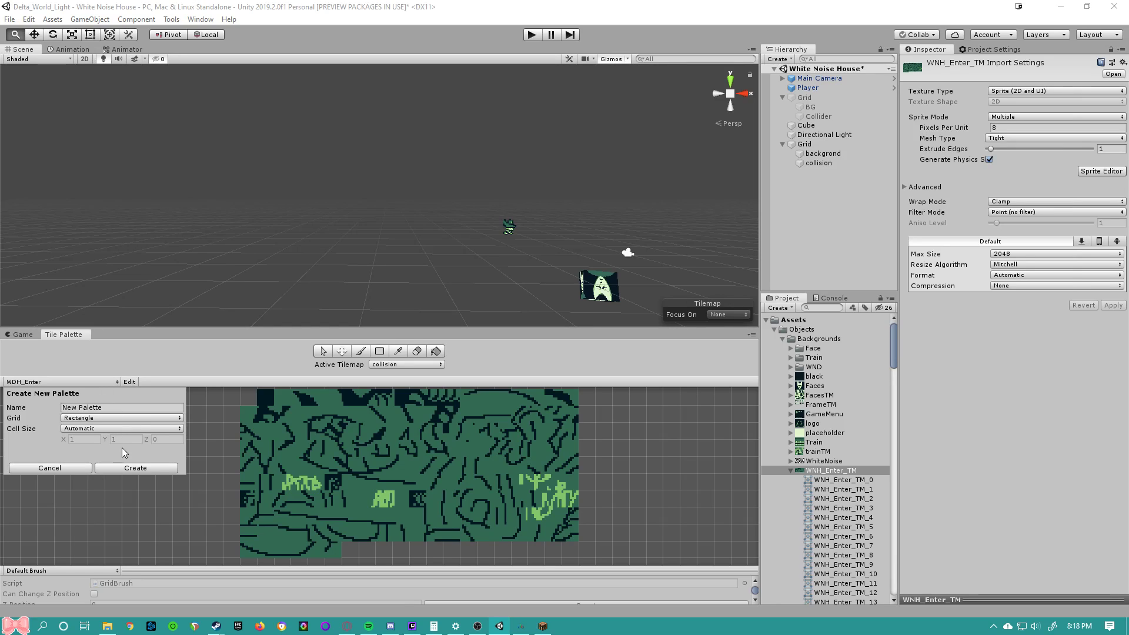
click(114, 418)
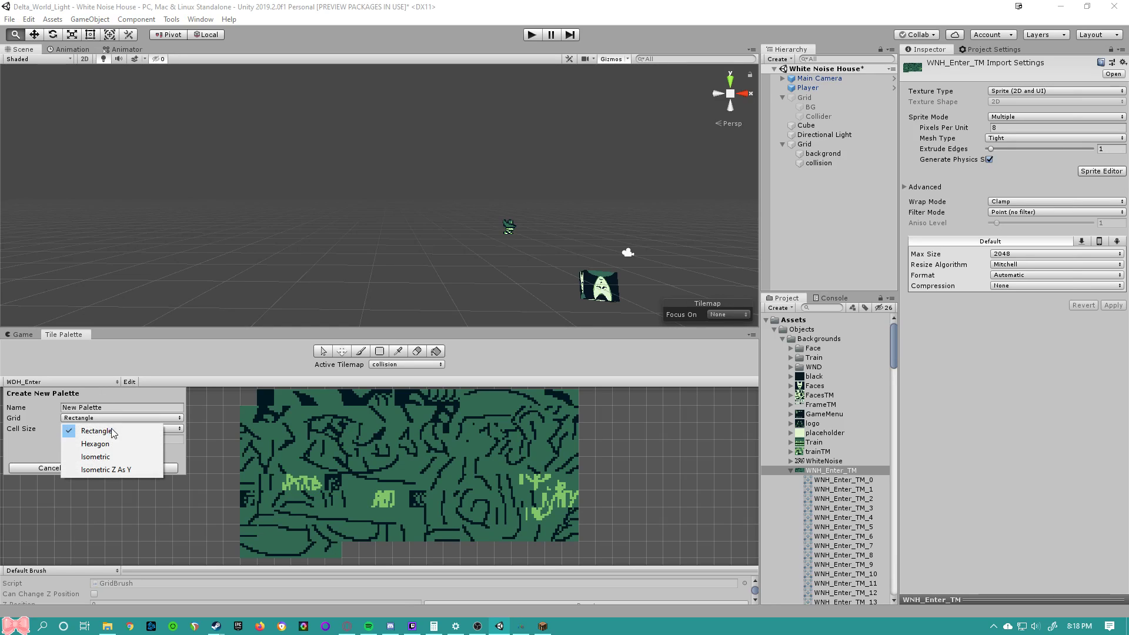
click(178, 452)
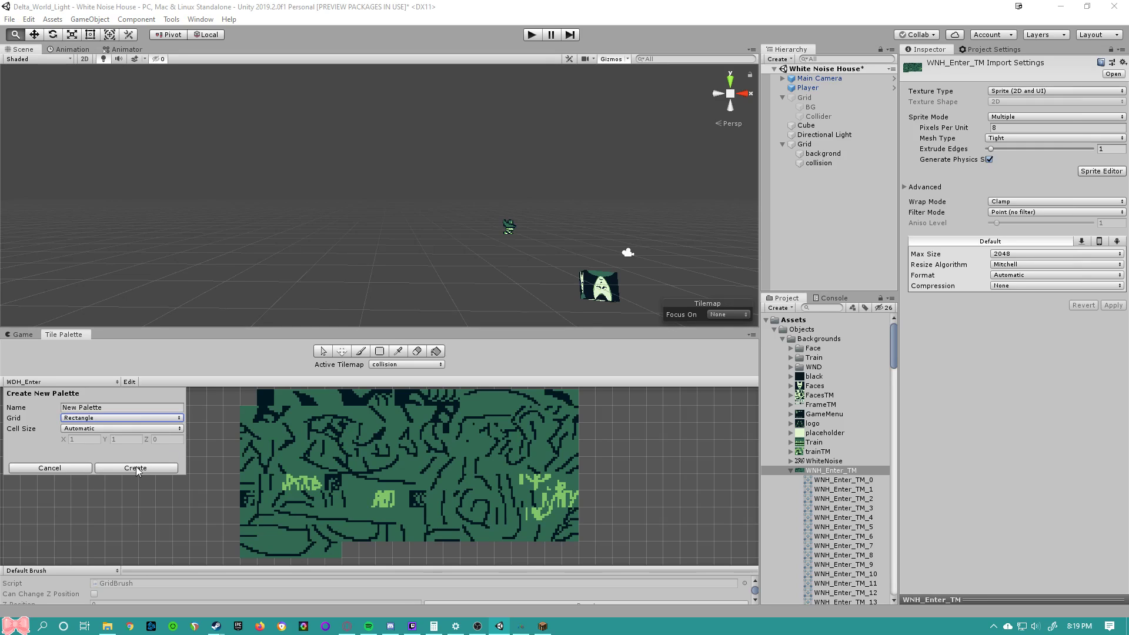
click(131, 470)
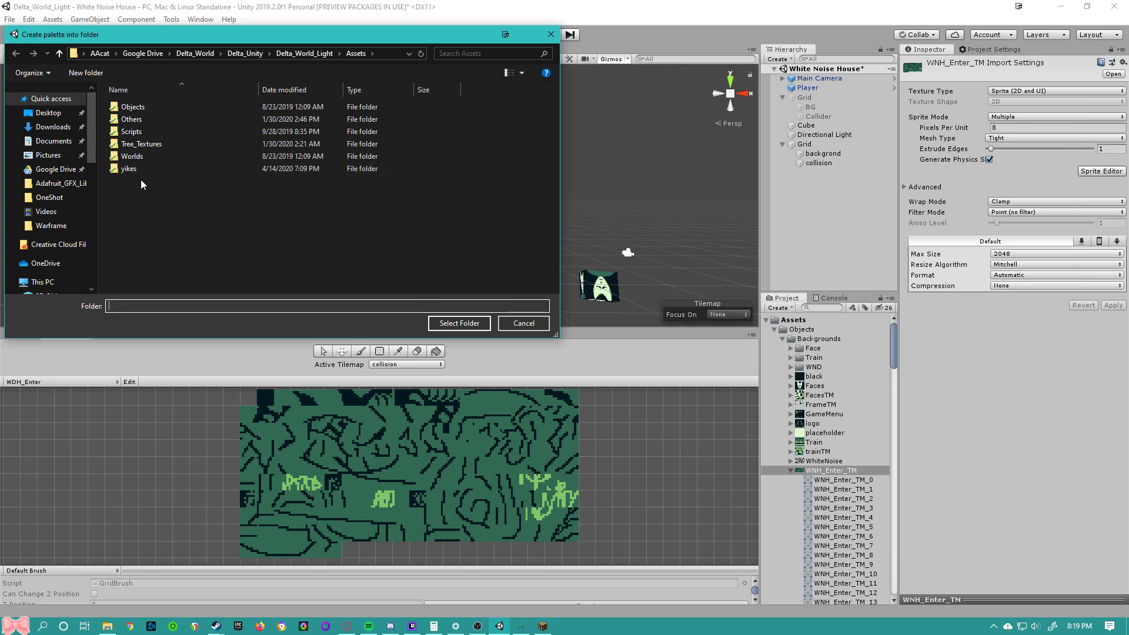
click(139, 169)
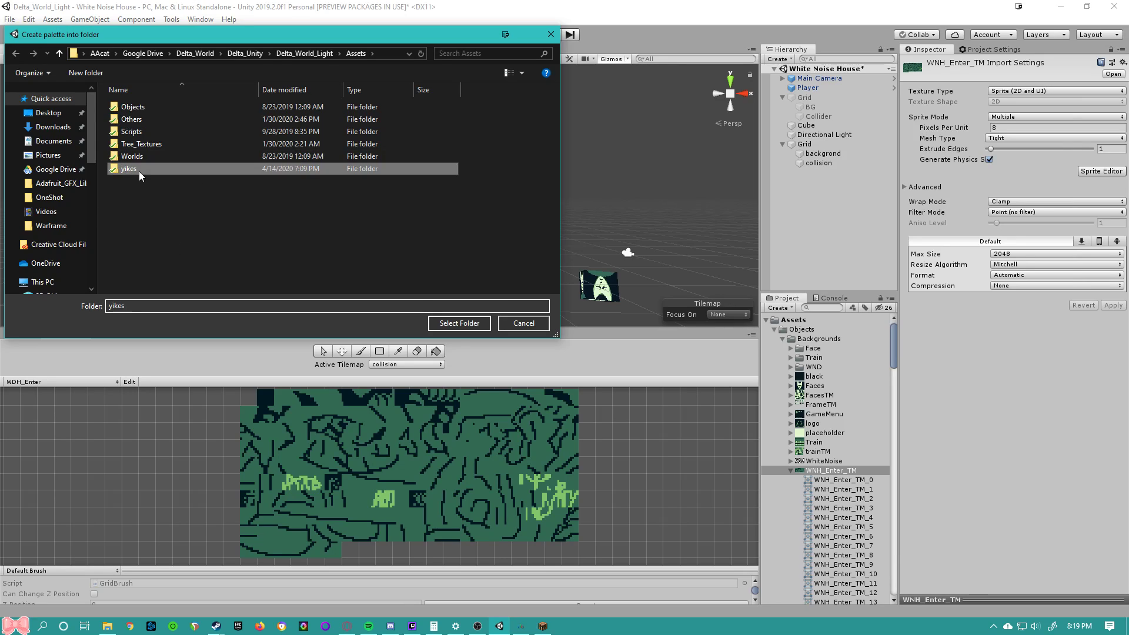
click(525, 323)
click(71, 384)
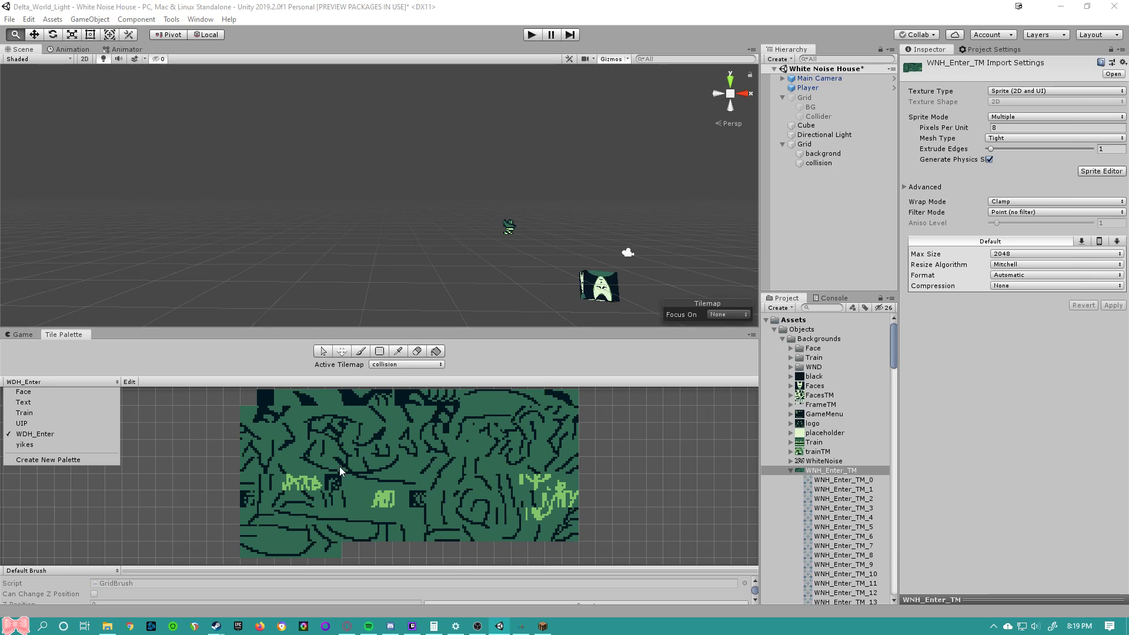
click(599, 356)
- Select all sliced sprites from WNH_Enter_TM_0 to WNH_Enter_TM_184 in the project files and check the palette list again
scroll(704, 449, down, 5)
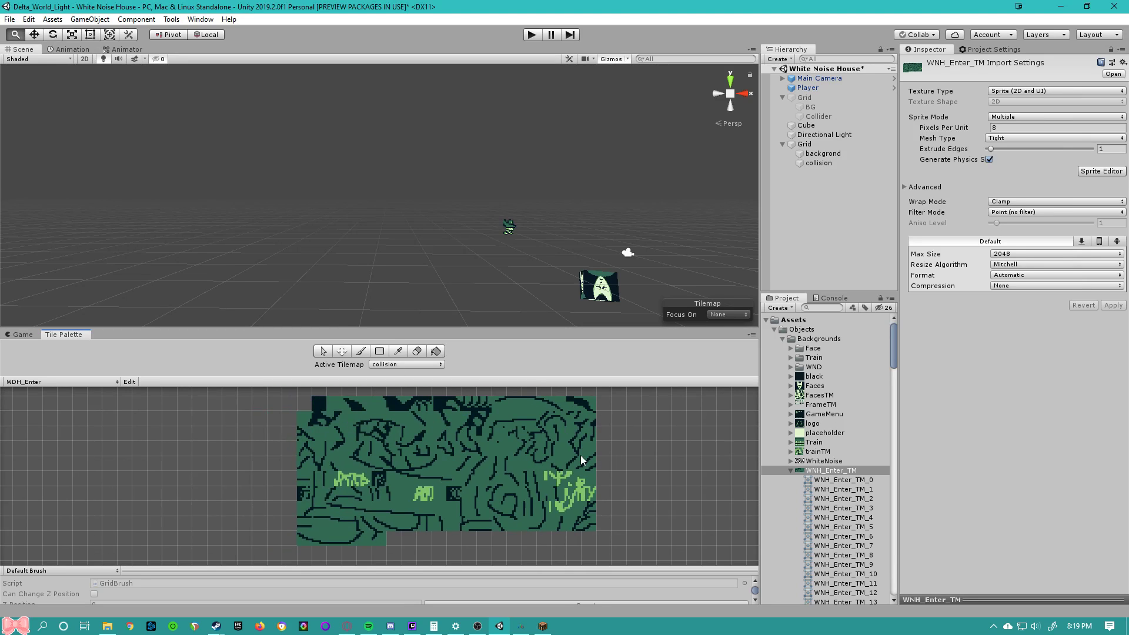
click(856, 480)
scroll(855, 480, down, 20)
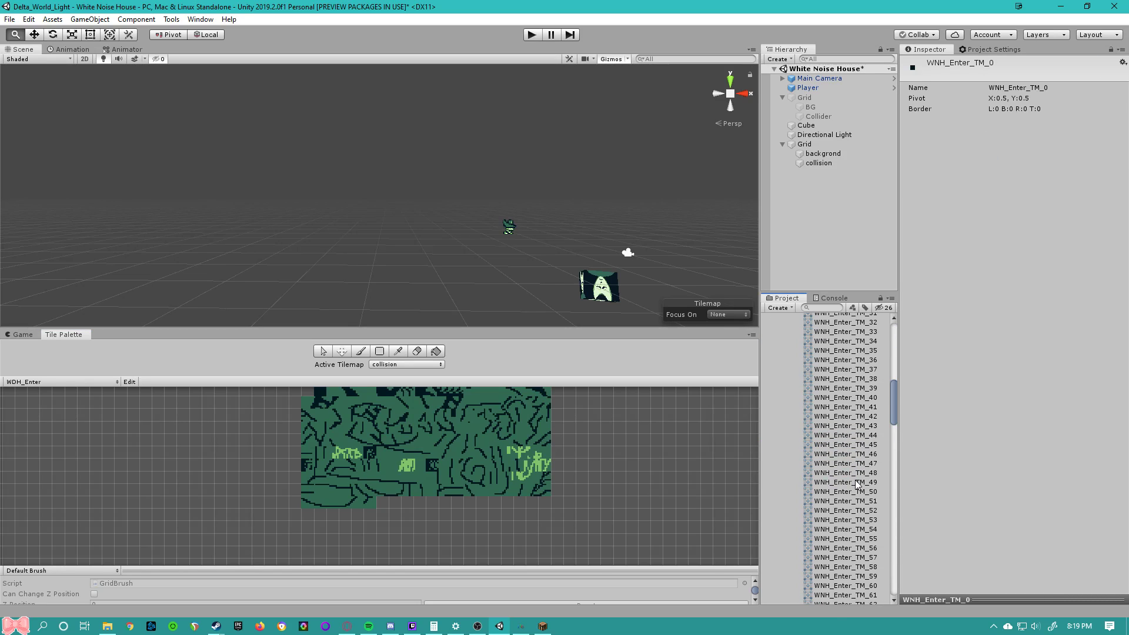
scroll(856, 481, down, 10)
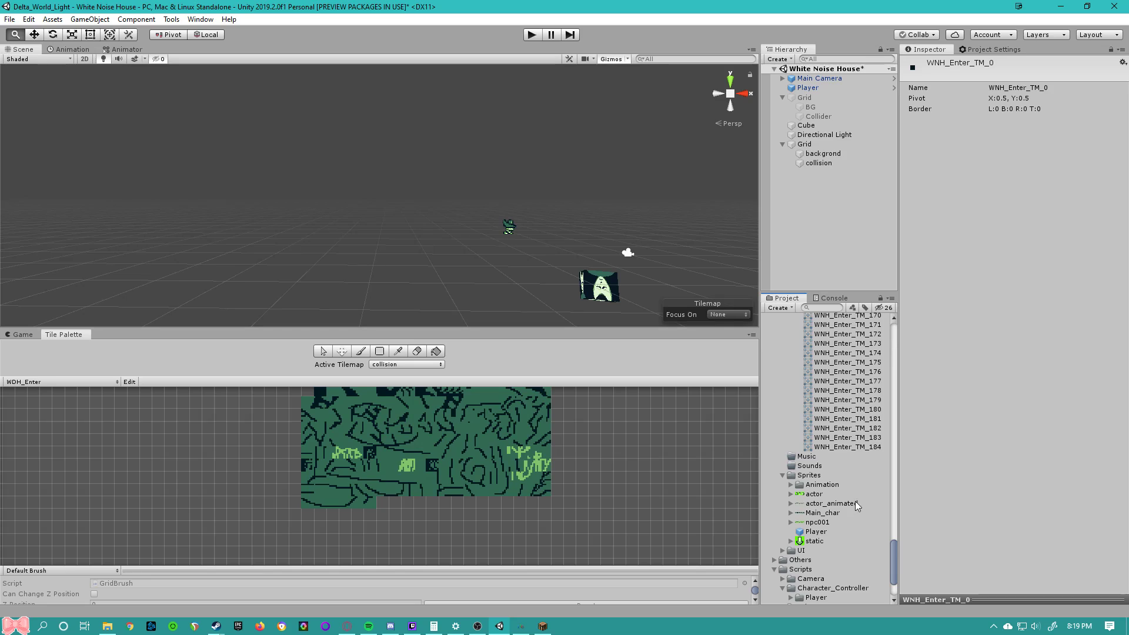
shift+click(854, 451)
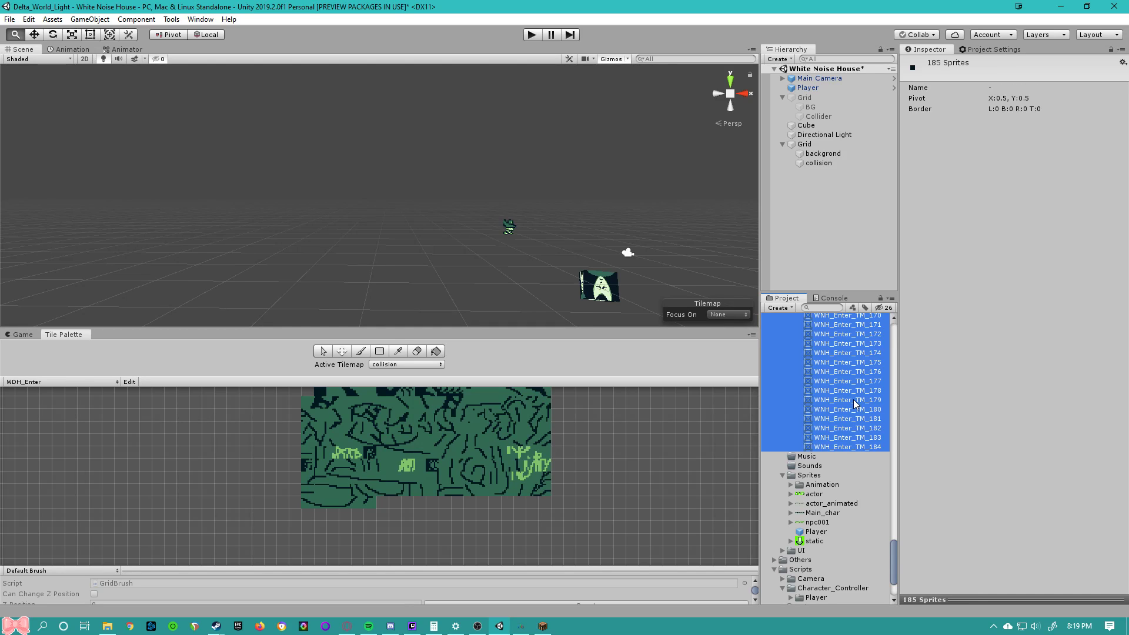
scroll(406, 419, down, 2)
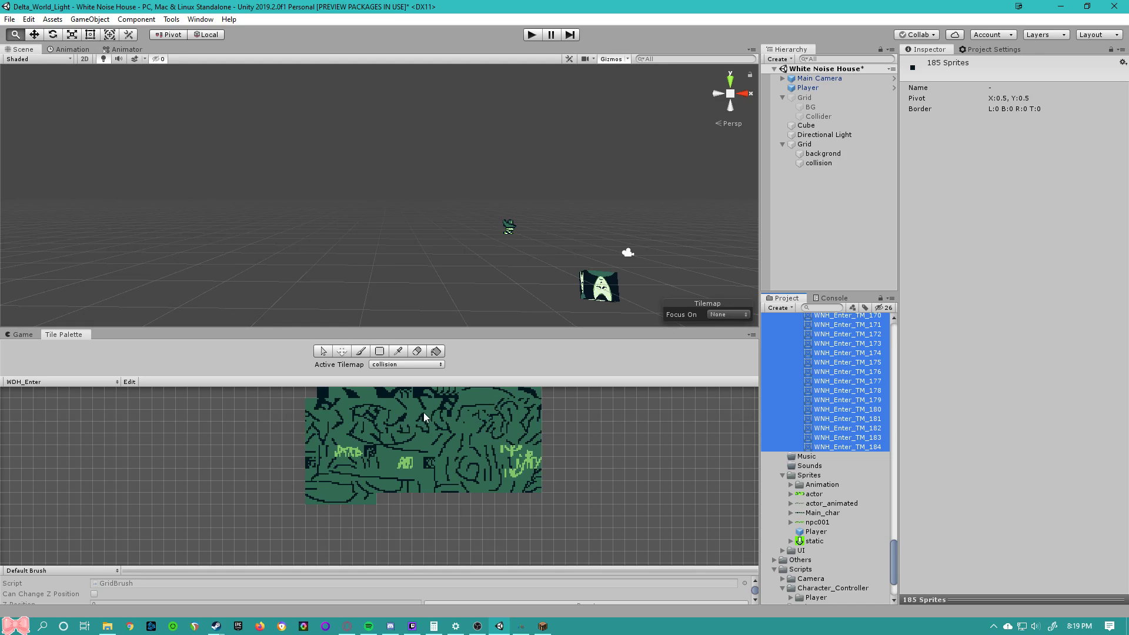
scroll(424, 411, up, 1)
click(74, 382)
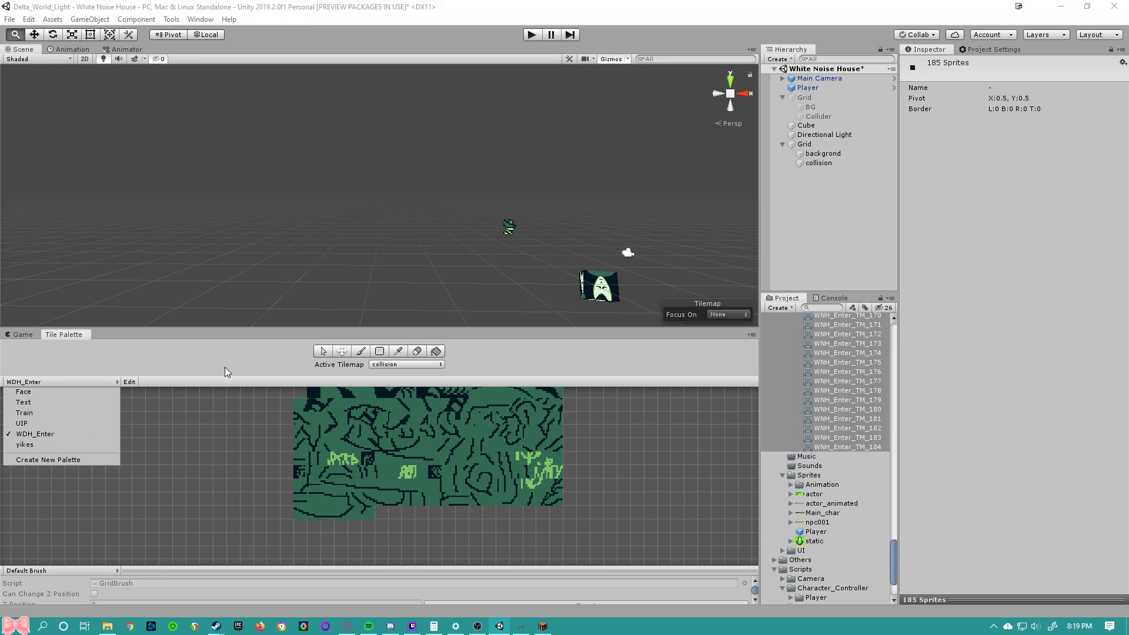
click(199, 351)
scroll(422, 435, down, 1)
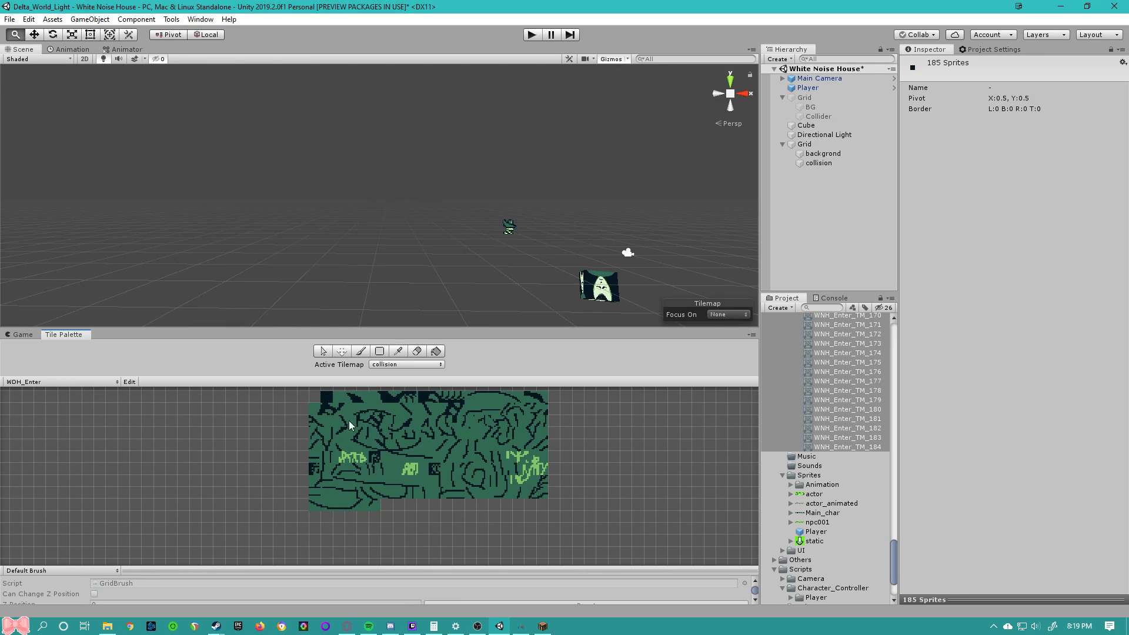
- Choose a dark diagonal tile from the WDH_Enter palette and paint a freehand diagonal stroke on the collision tilemap
click(325, 399)
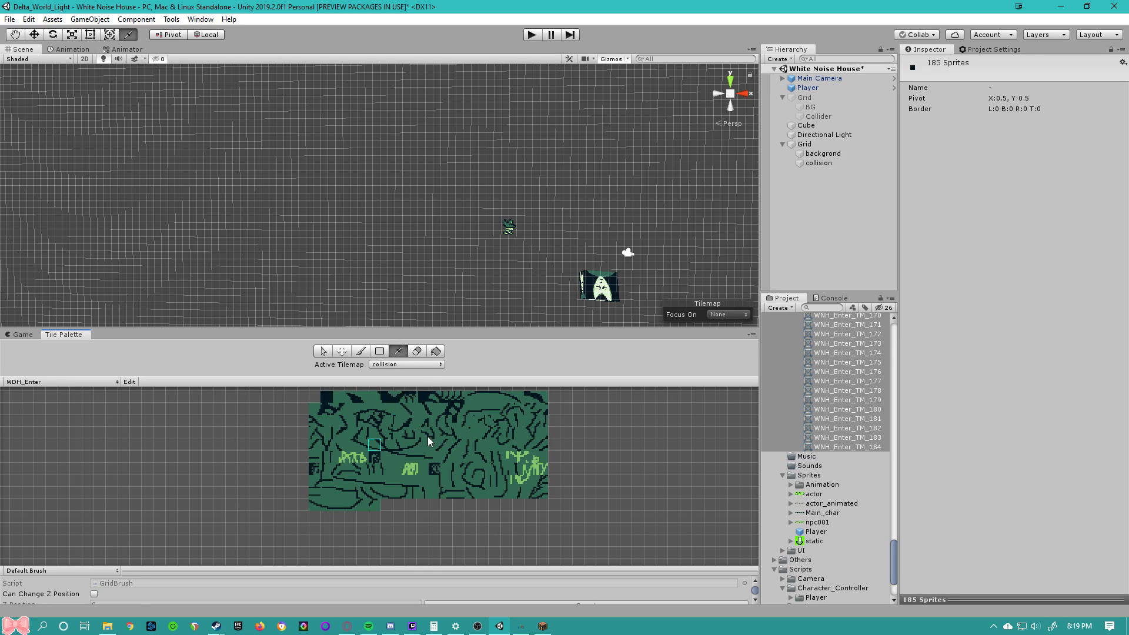
click(434, 457)
click(399, 409)
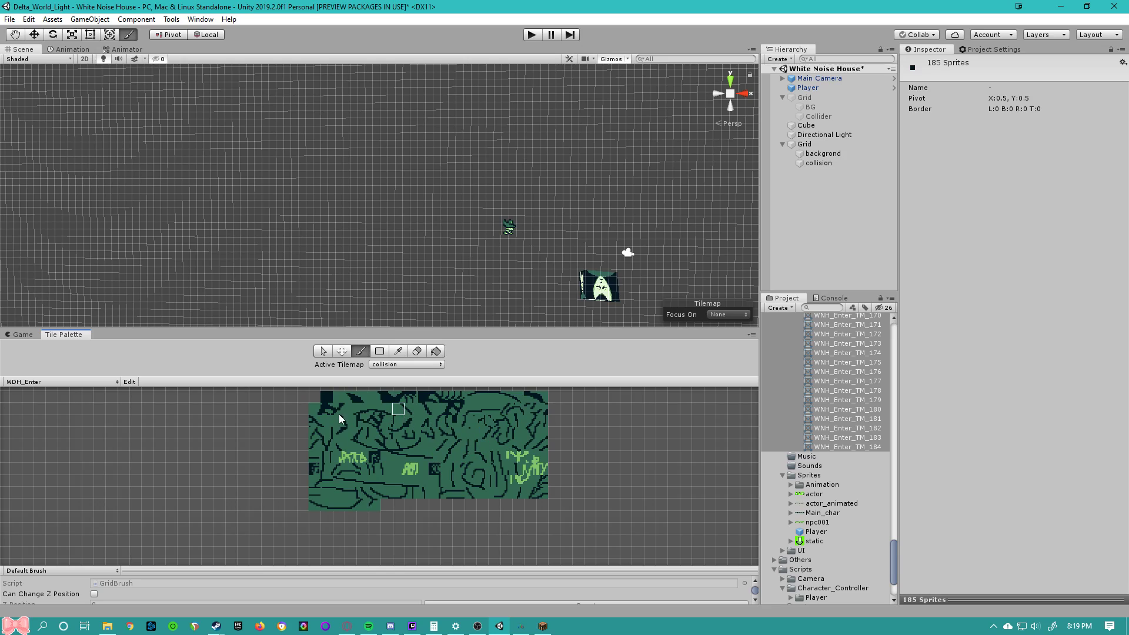
click(323, 351)
click(373, 400)
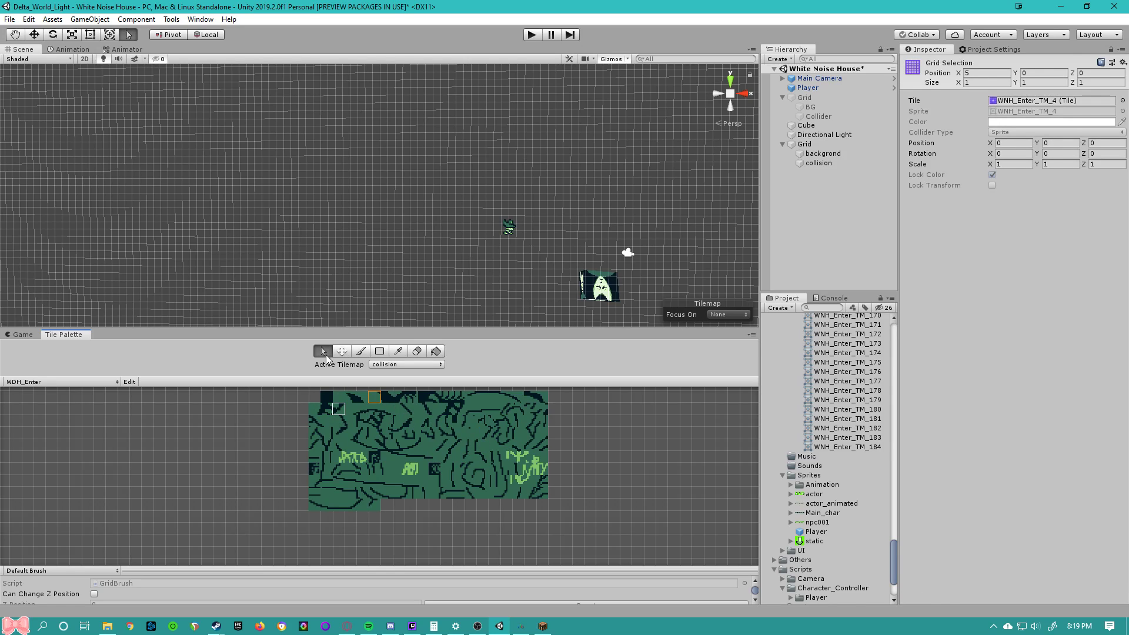
click(360, 351)
drag(391, 242, 474, 112)
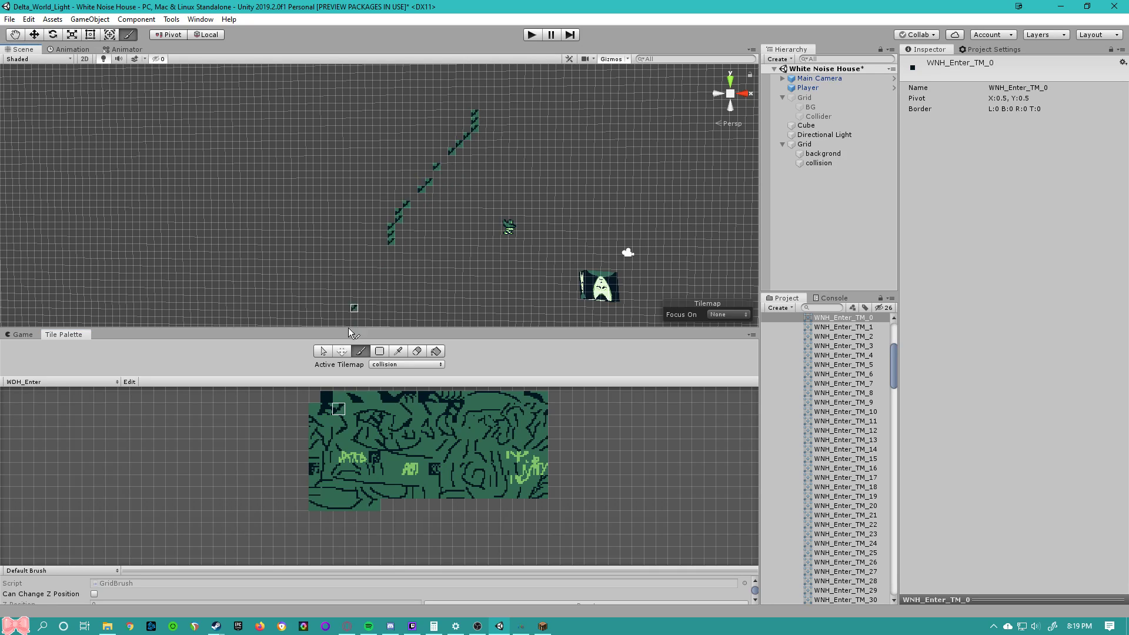
- Select painted cells in the scene and move one tile of the diagonal stroke a few cells away
click(322, 352)
mouse_move(365, 238)
mouse_down()
mouse_move(474, 129)
mouse_move(509, 110)
mouse_up()
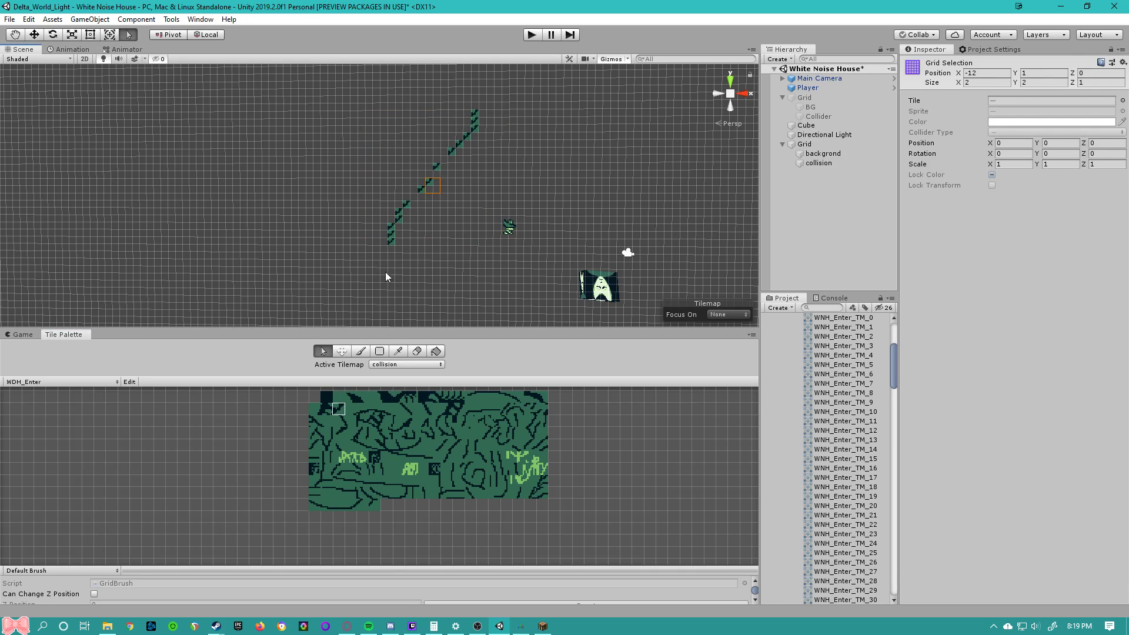
drag(386, 276, 397, 247)
click(404, 207)
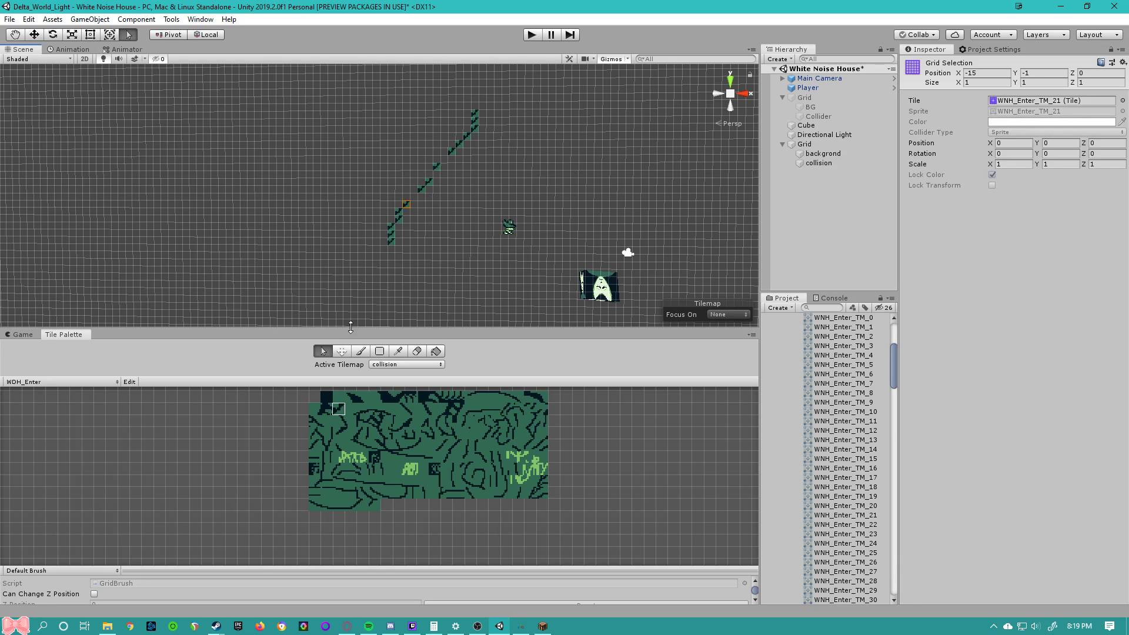
click(341, 351)
drag(413, 206, 425, 206)
- Paint more freehand strokes around the first diagonal on the collision tilemap, using different palette tiles
click(360, 352)
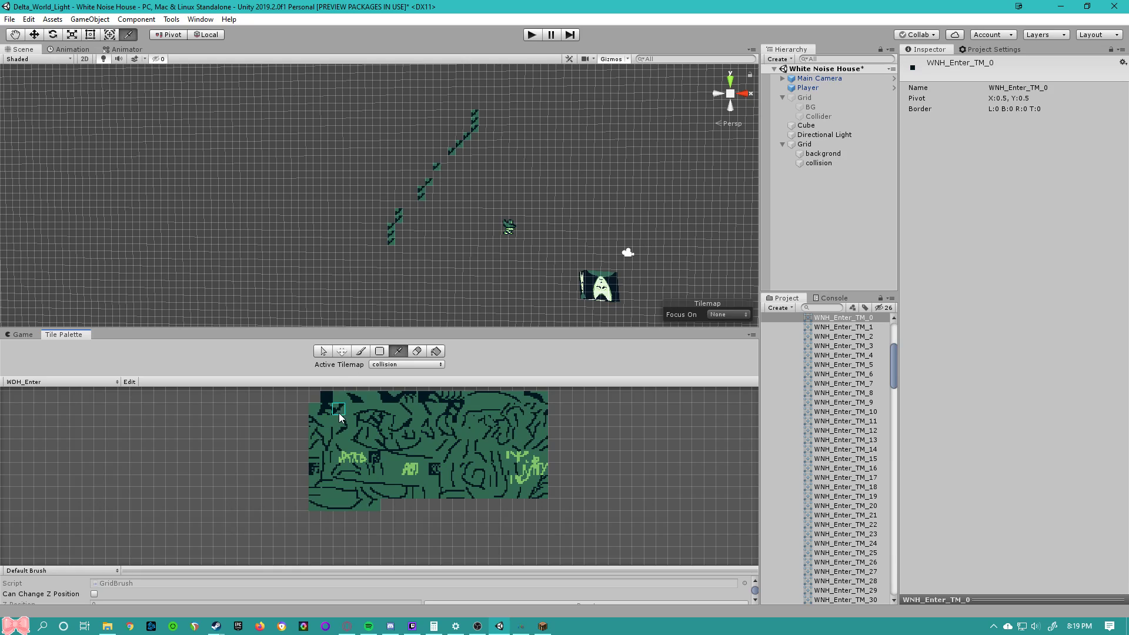
drag(346, 251, 378, 223)
click(362, 432)
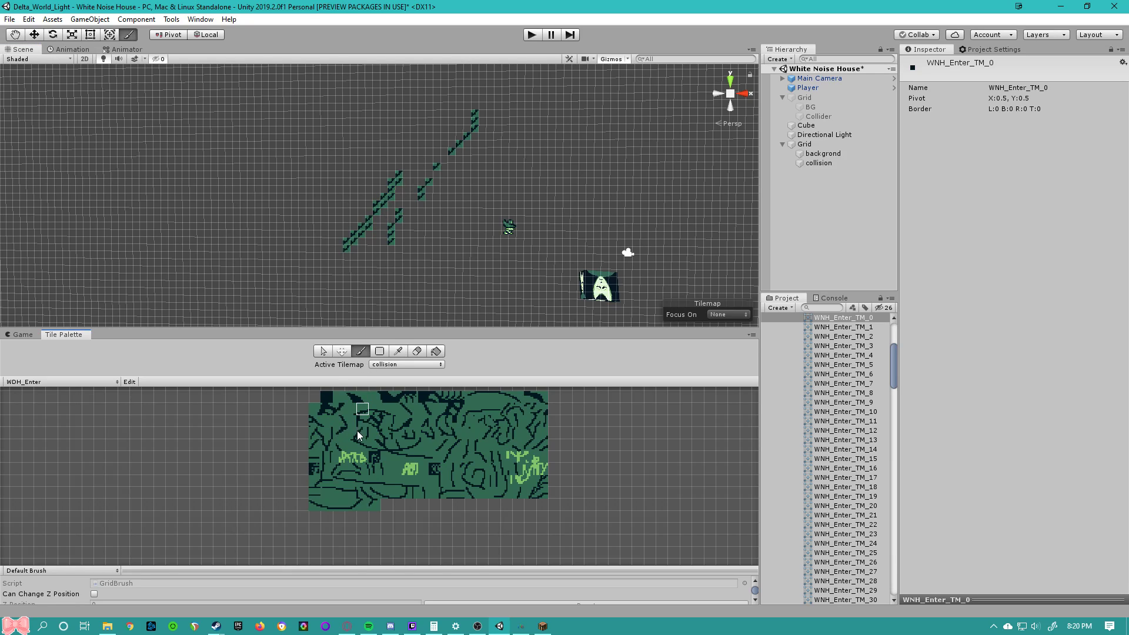
mouse_move(377, 294)
mouse_down()
mouse_move(379, 256)
mouse_move(420, 223)
mouse_move(371, 221)
mouse_move(390, 280)
mouse_up()
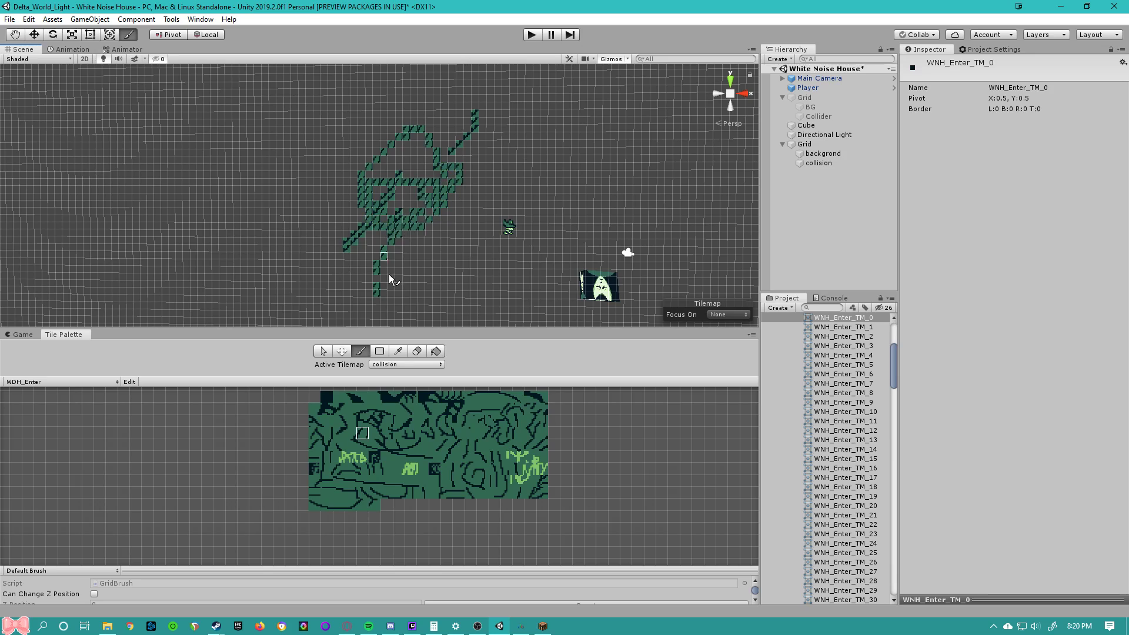
- Box-fill two rectangular blocks with the dark green tile and an overlapping block with the light green lettering tile
click(380, 351)
drag(256, 266, 532, 89)
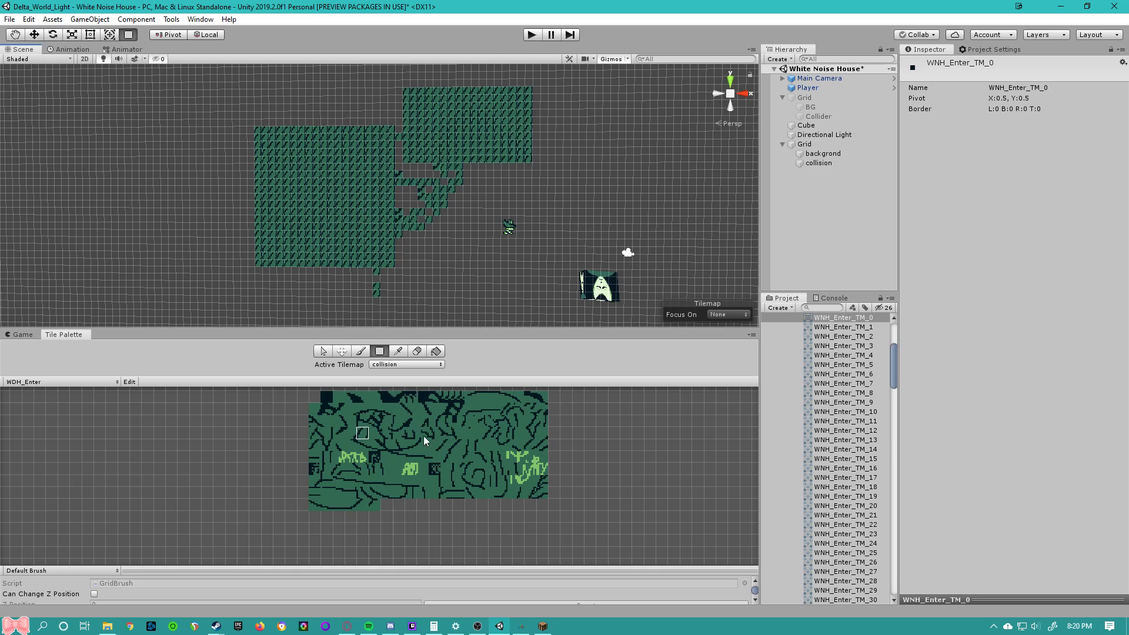
click(410, 469)
drag(301, 288, 400, 180)
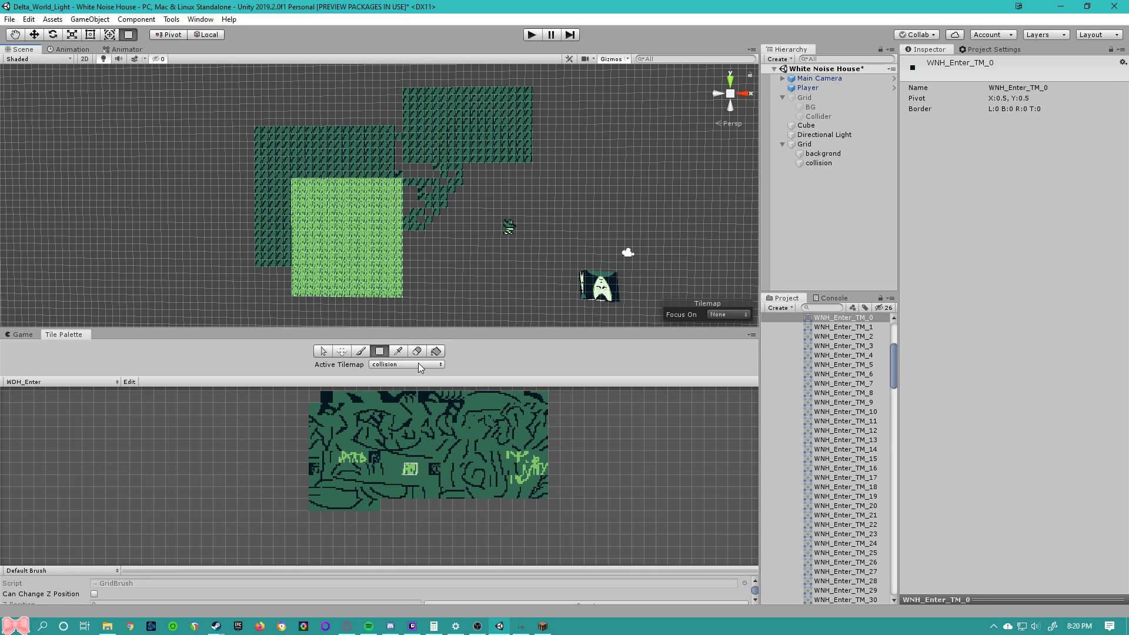
- Sample a dark green tile from the painted scene and brush a short stroke over the light green block
click(397, 351)
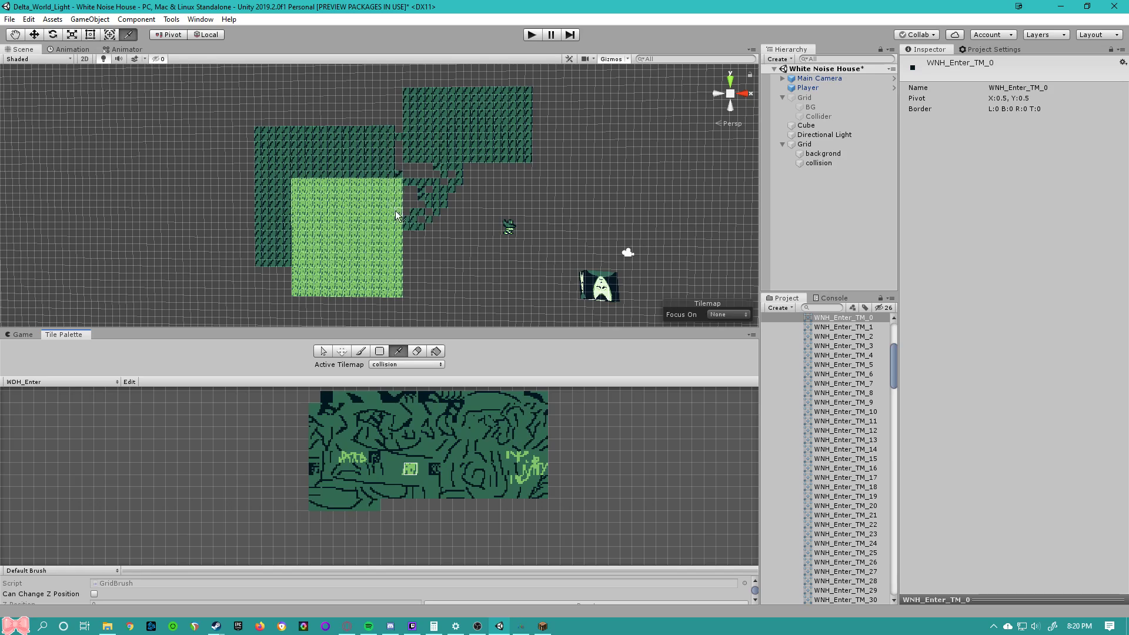
click(475, 119)
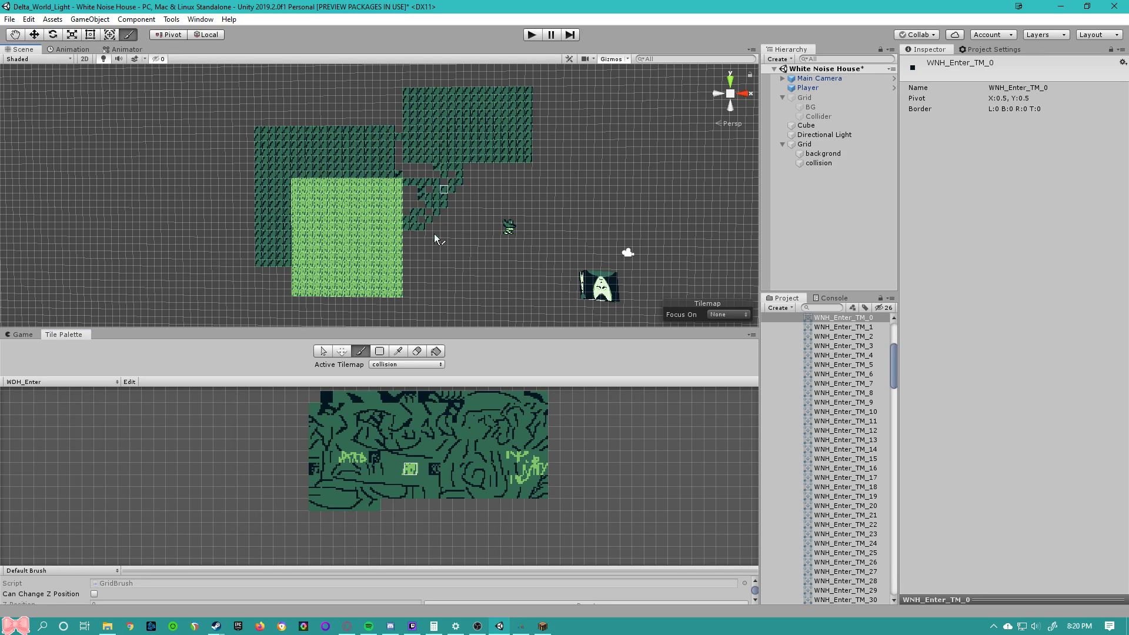
drag(388, 223, 411, 191)
- Erase scattered cells across the light green block and the nearby dark green tiles
click(398, 351)
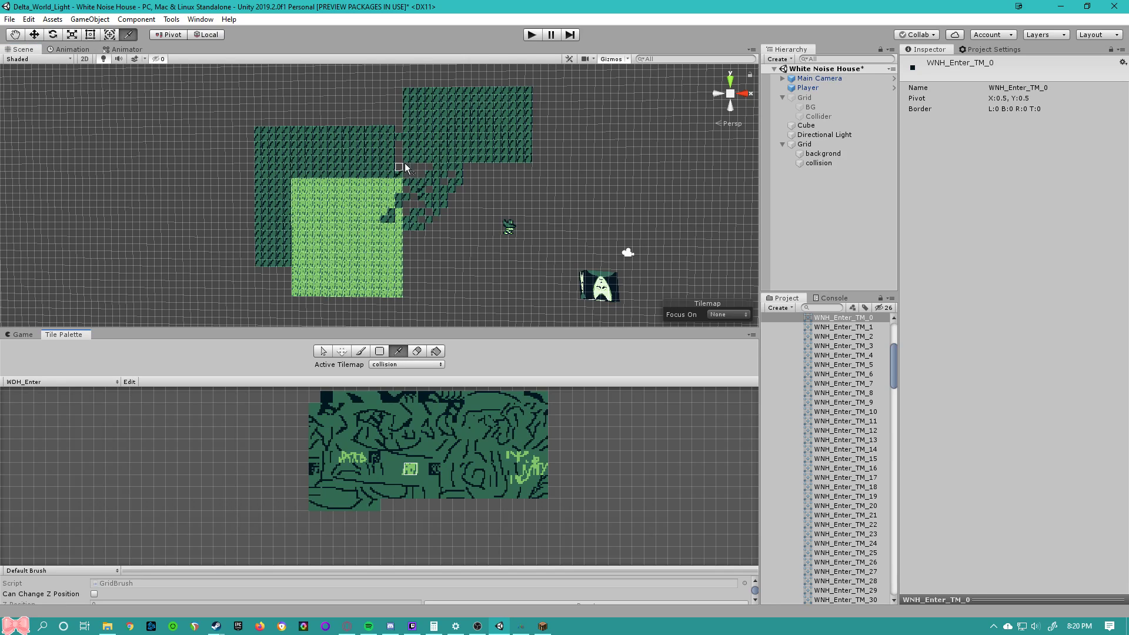
click(417, 351)
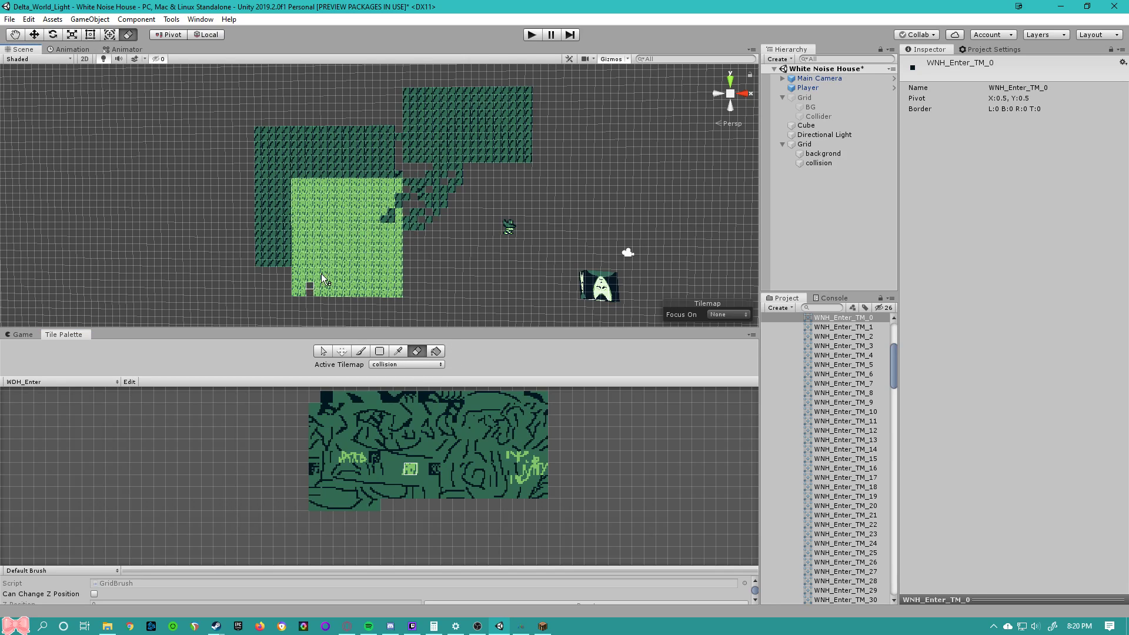
mouse_move(406, 236)
mouse_down()
mouse_move(303, 270)
mouse_move(399, 268)
mouse_up()
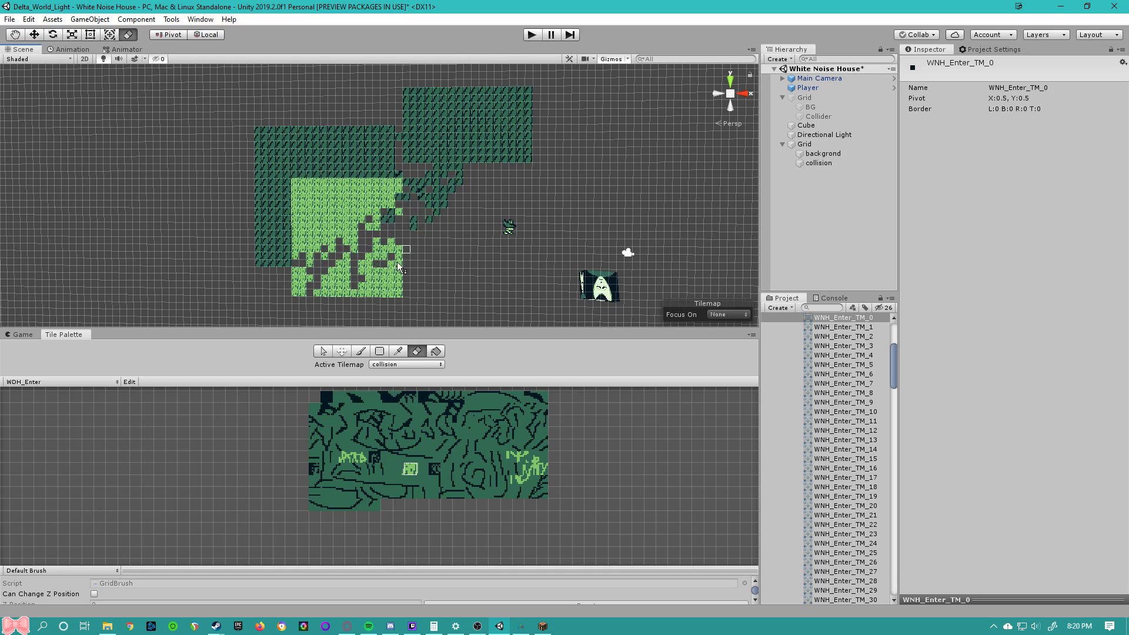
- Flood-fill the dark green and light green areas with a striped tile from the palette's light green lettering
click(436, 351)
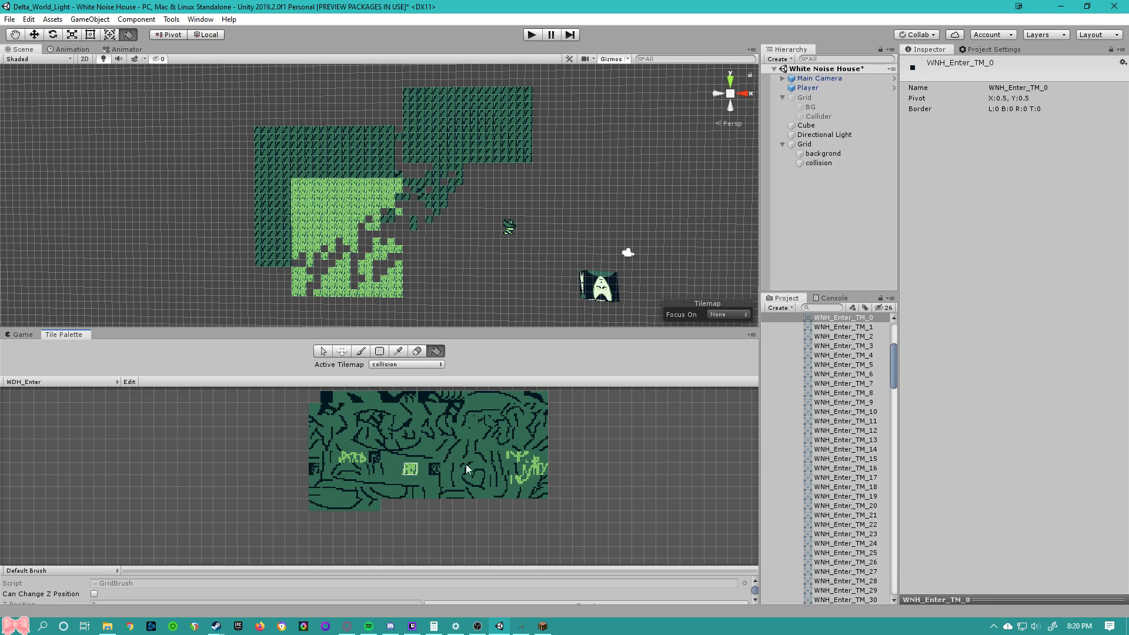
click(517, 467)
click(362, 209)
click(351, 150)
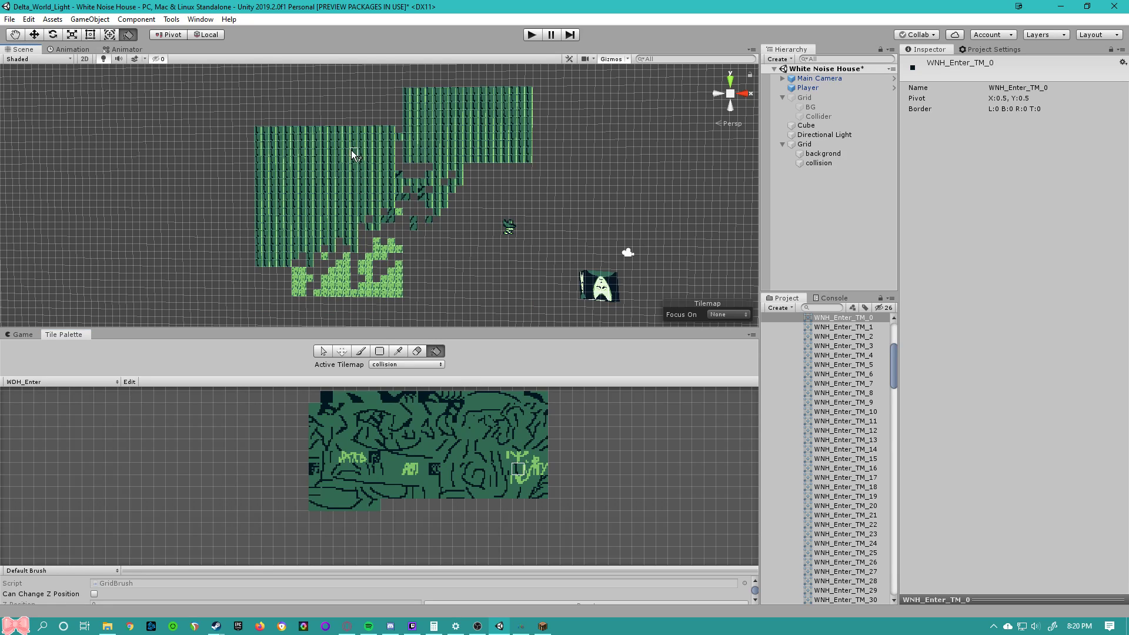
click(366, 285)
- Try flood-filling the empty cells beside the blocks, undo it, and flood-fill the gap above the blocks and the surrounding empty area
click(425, 234)
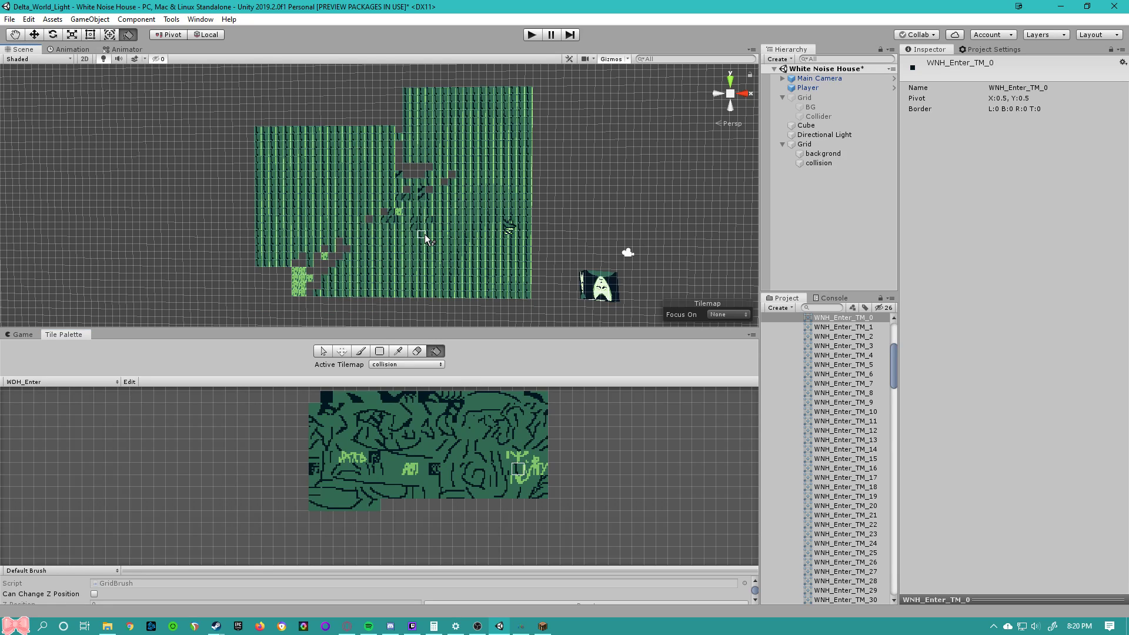
key(ctrl+z)
click(370, 113)
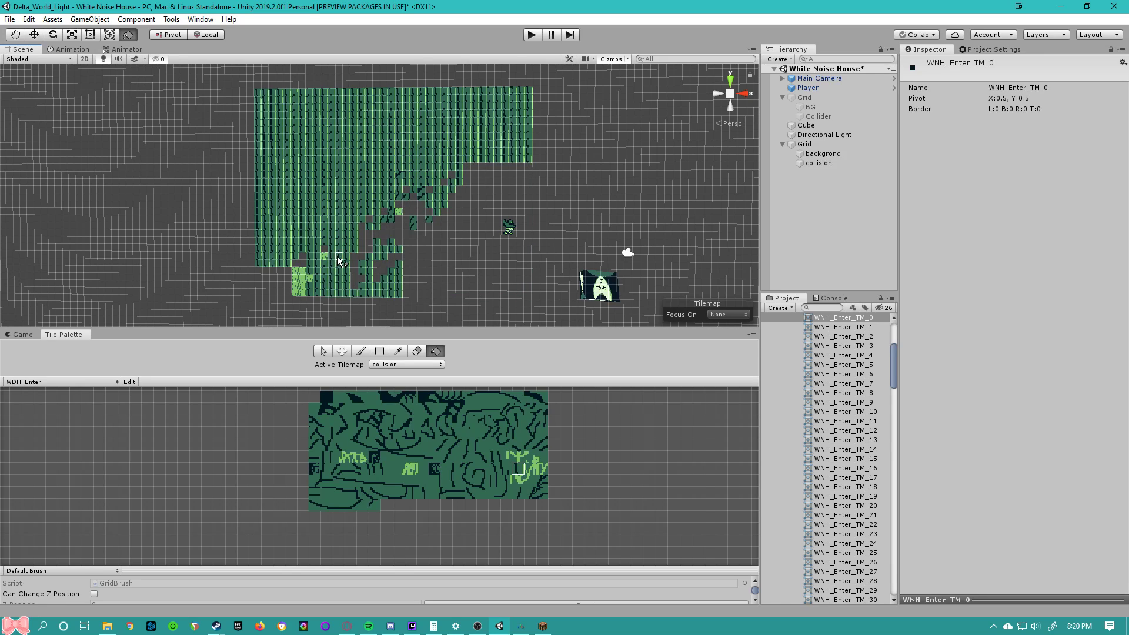
click(379, 231)
scroll(430, 400, down, 1)
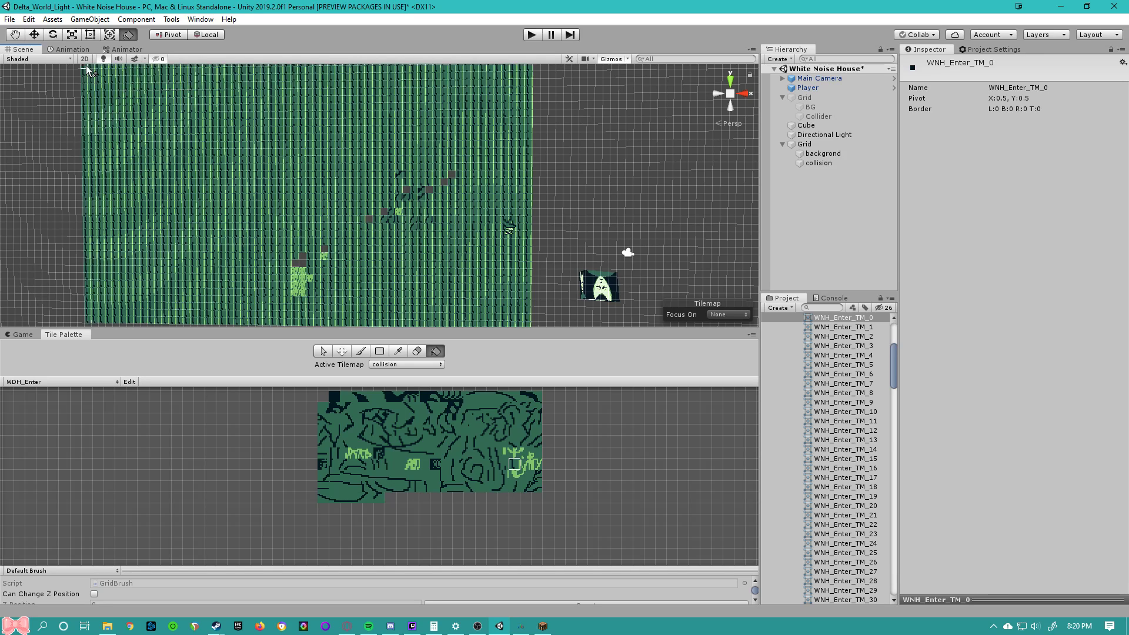
- View the flood-filled area in the Scene and Game views, and return to the Tile Palette with its selection tool active
scroll(253, 221, down, 4)
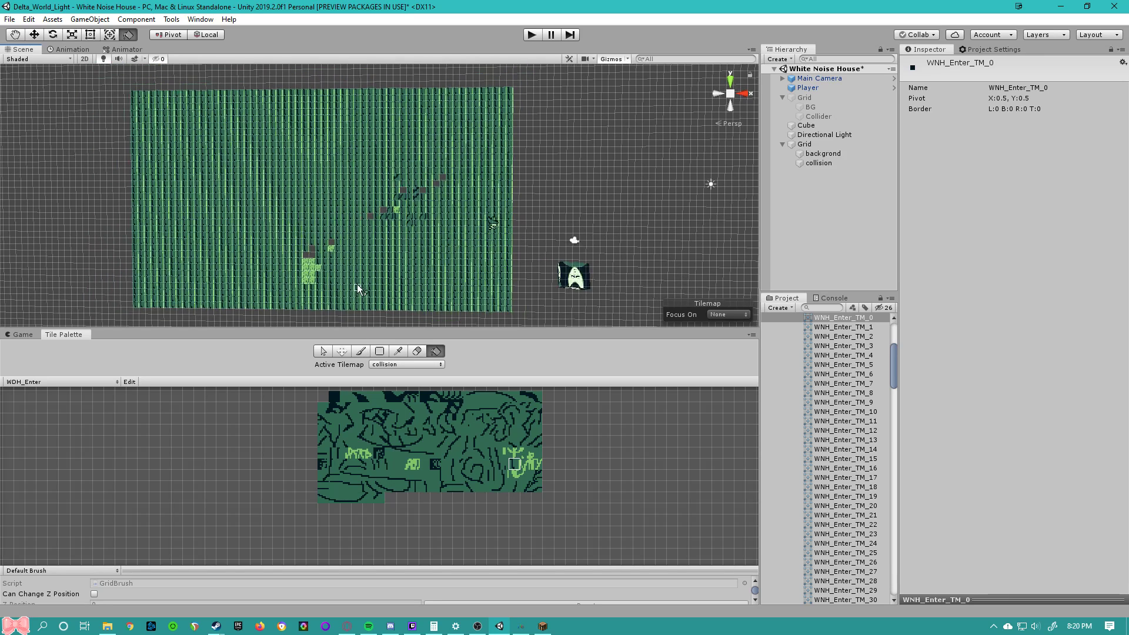
click(26, 335)
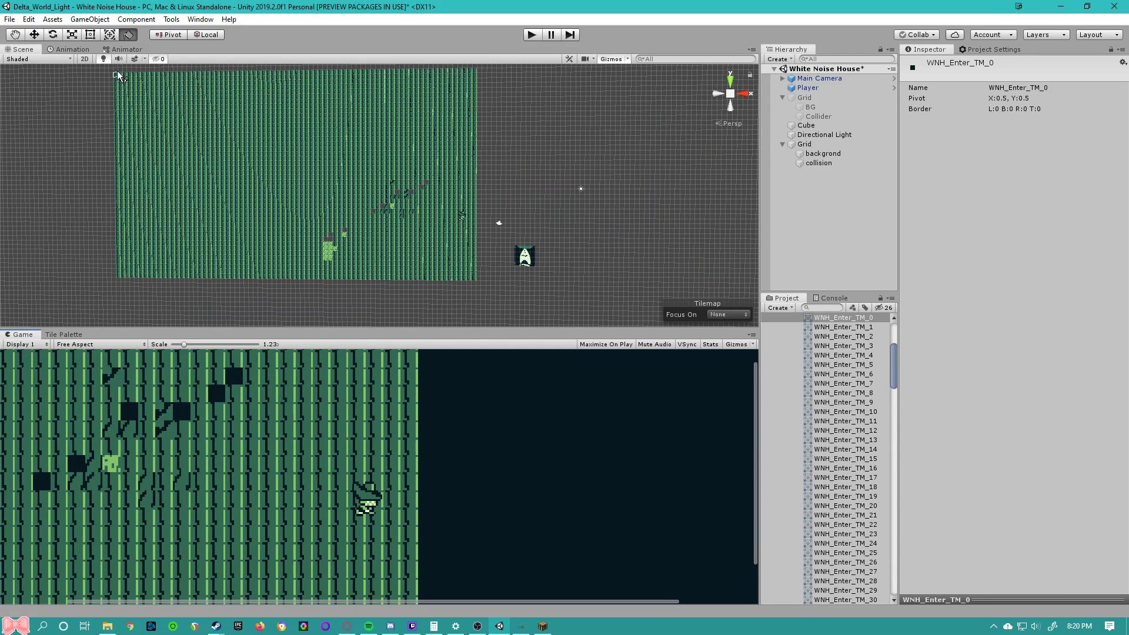
click(64, 335)
click(323, 351)
scroll(344, 167, up, 4)
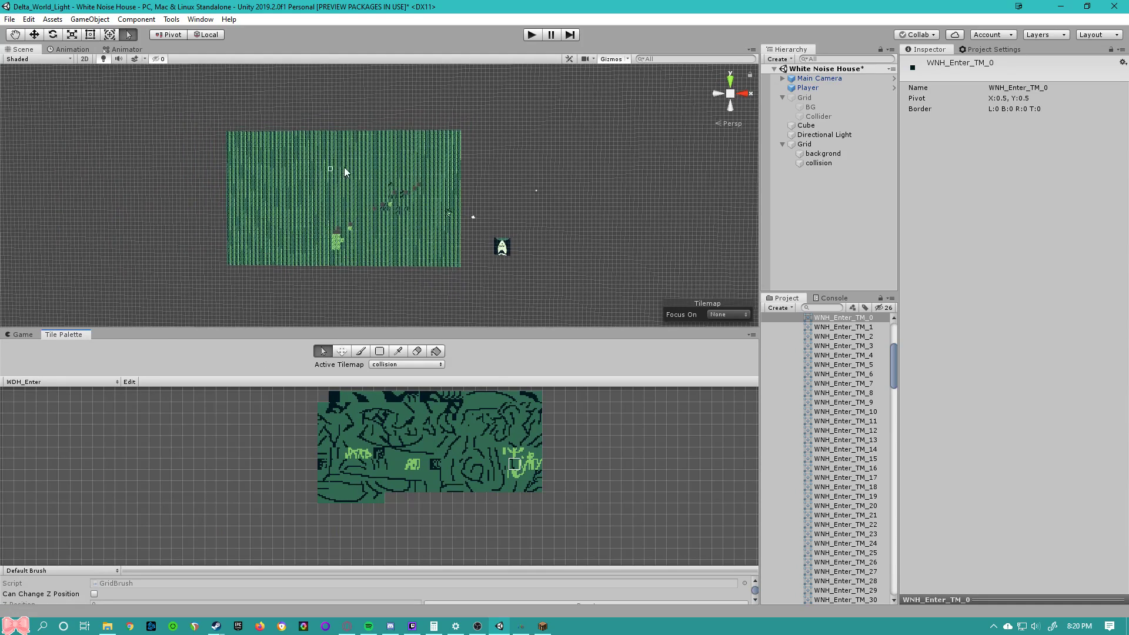
right_drag(552, 173, 660, 198)
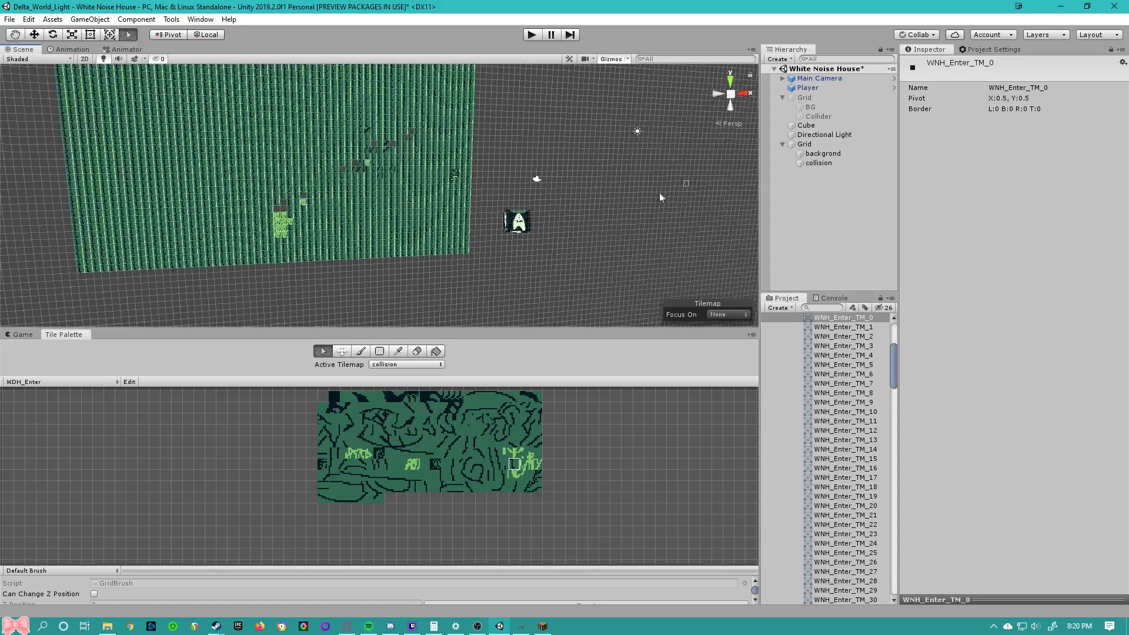
- Set the Tile Palette's active tilemap to backgrond and check the available tilemap choices
click(394, 365)
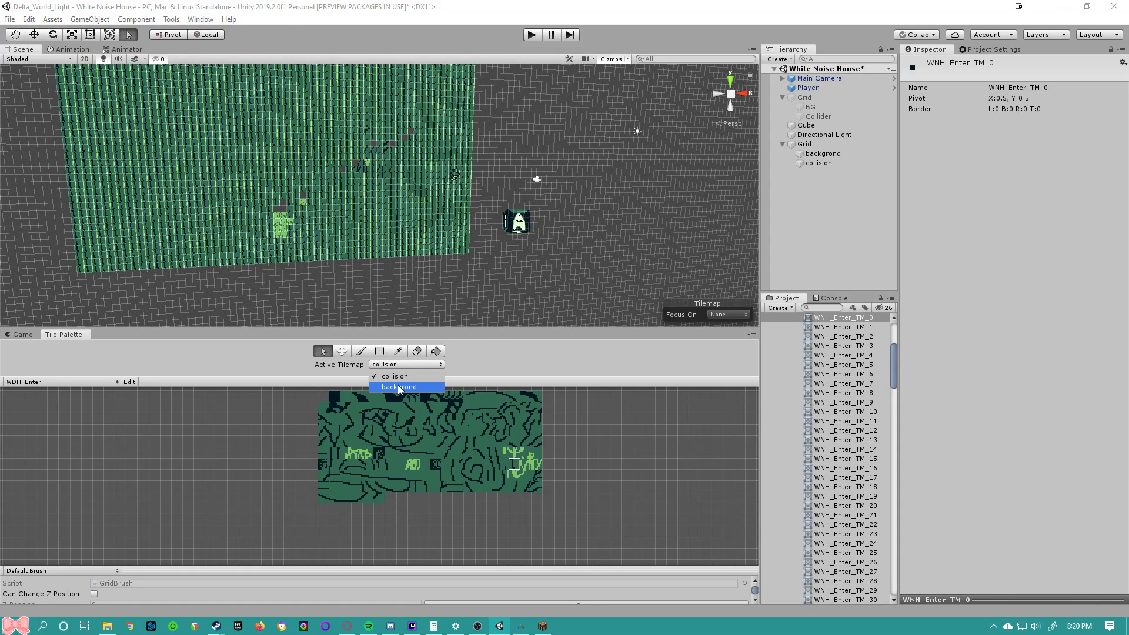
click(397, 385)
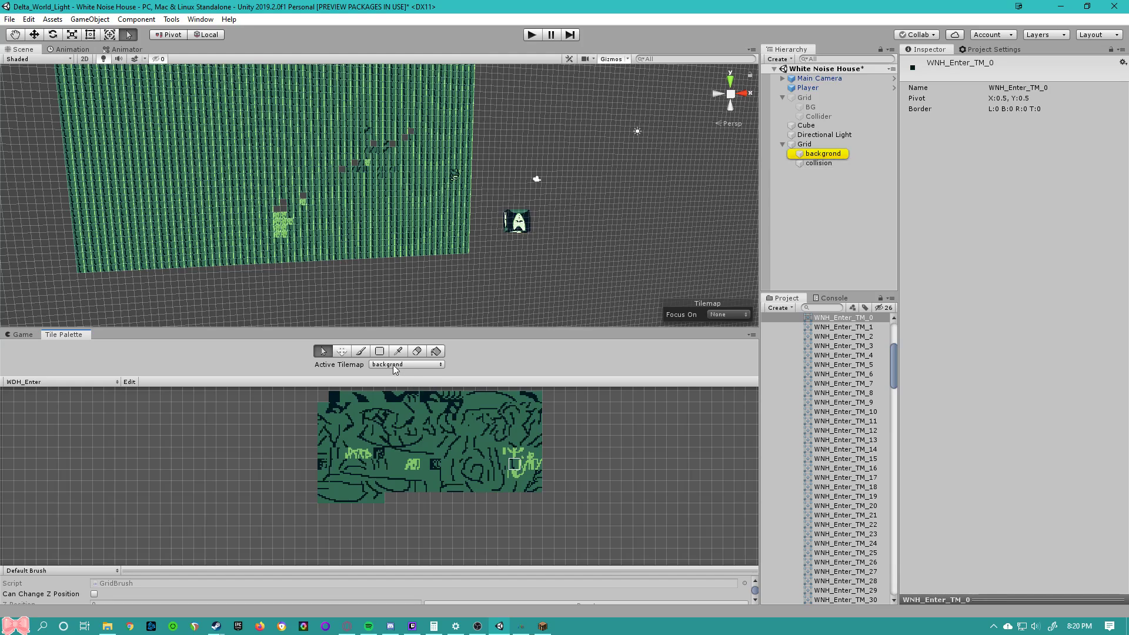
click(395, 365)
click(393, 386)
click(396, 364)
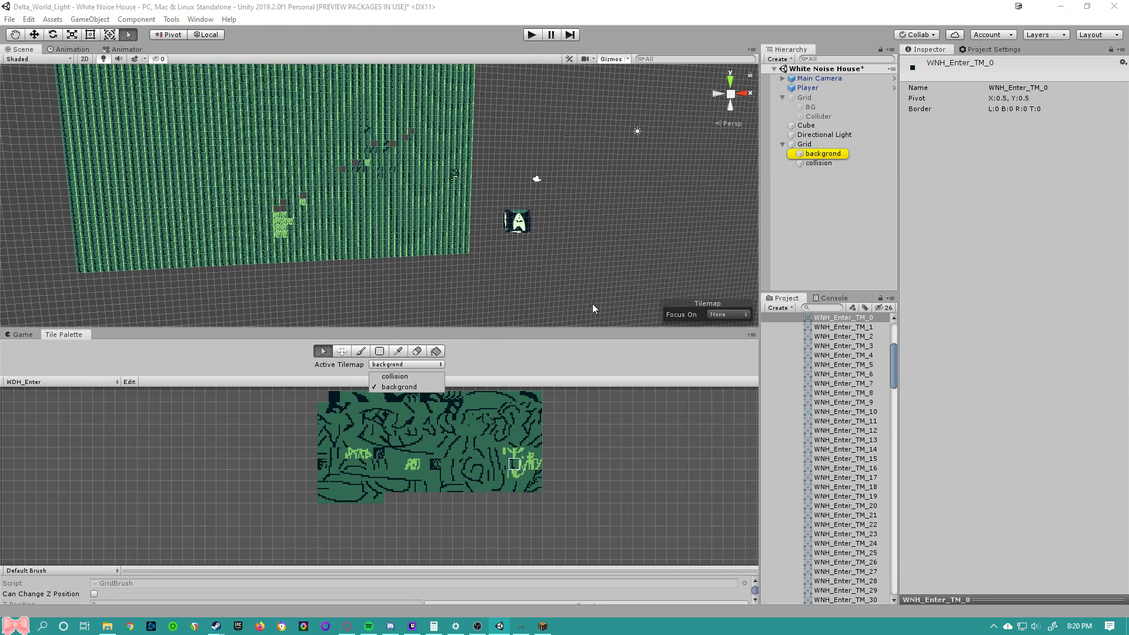
click(827, 187)
- Disable the backgrond tilemap object, check the active tilemap choices without it, and enable it again
click(818, 155)
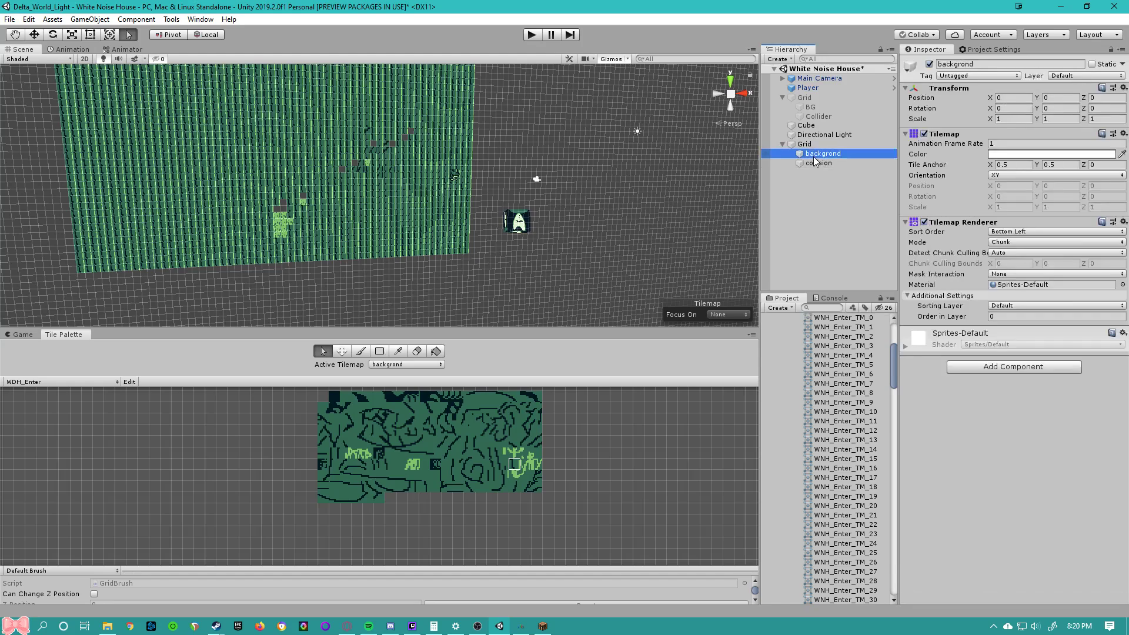
click(930, 64)
click(403, 364)
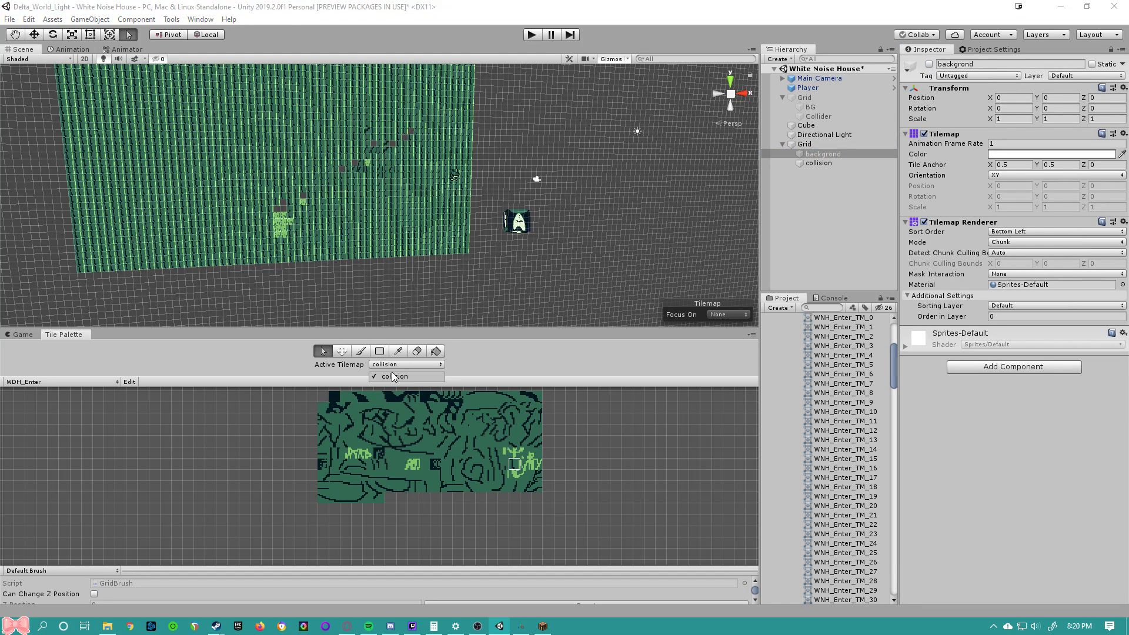
click(926, 77)
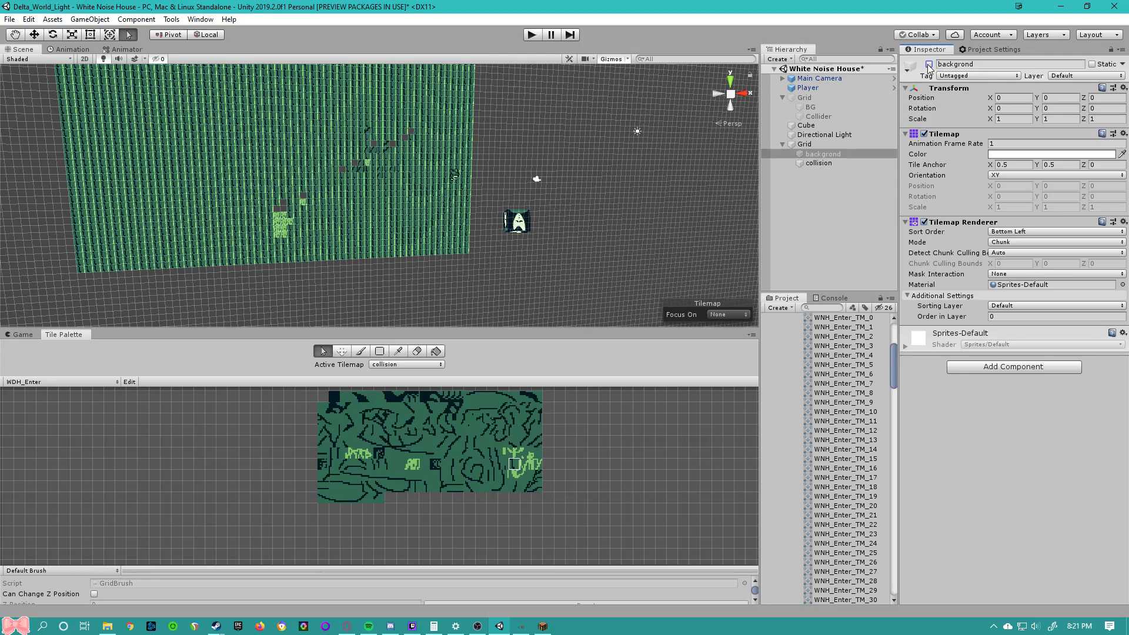
click(929, 64)
middle_drag(208, 275, 379, 286)
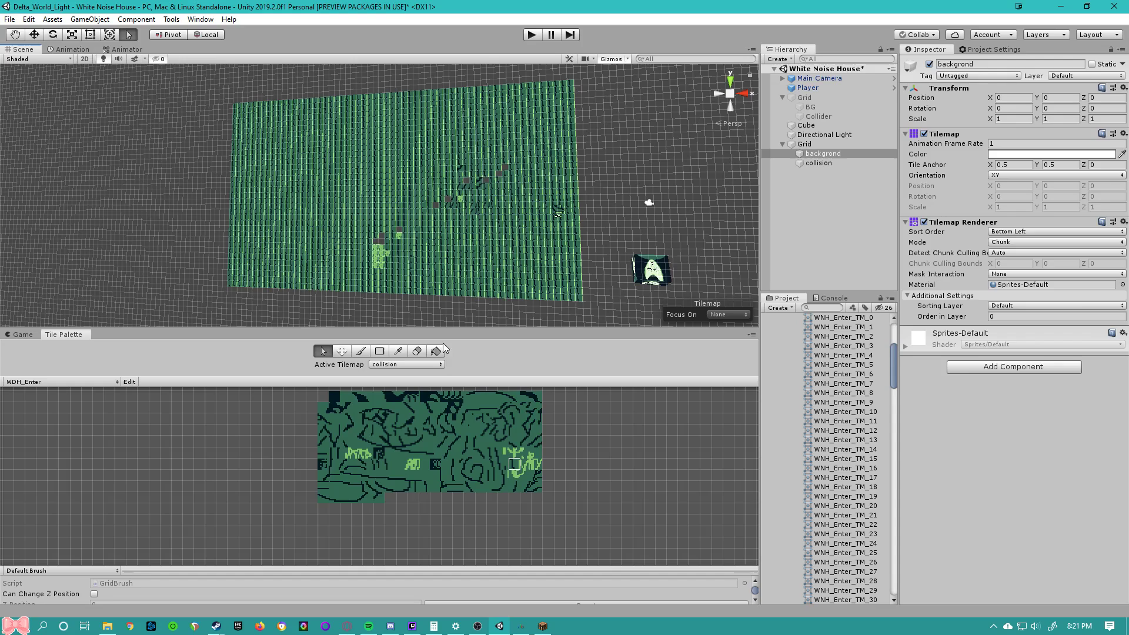
- Delete the backgrond tilemap from the Grid and select the collision tilemap
click(844, 155)
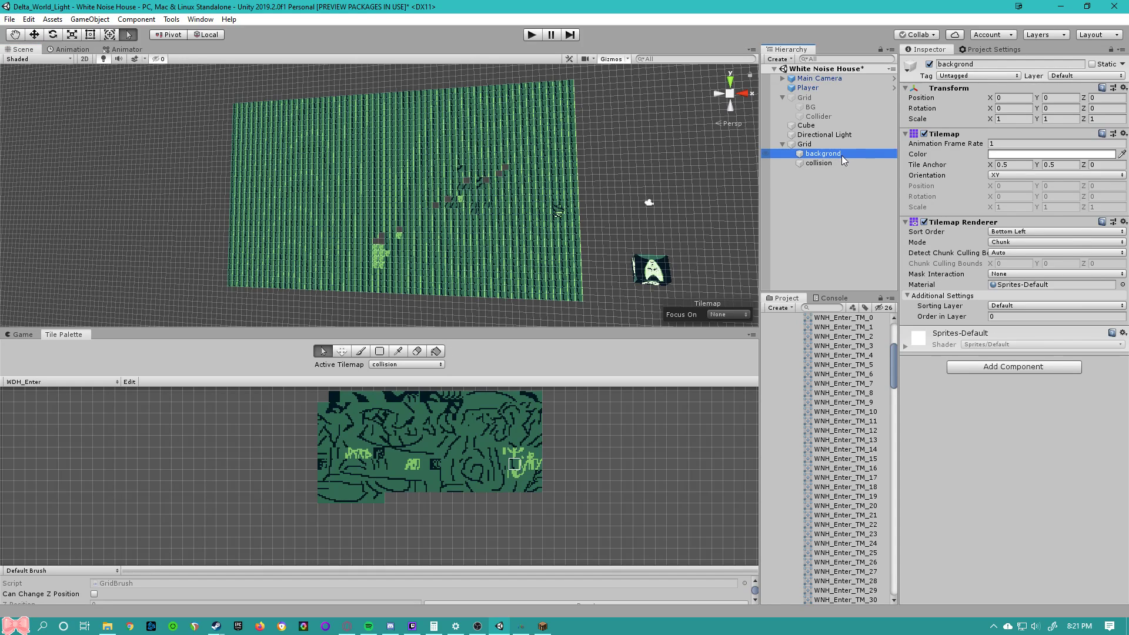
key(Delete)
click(832, 154)
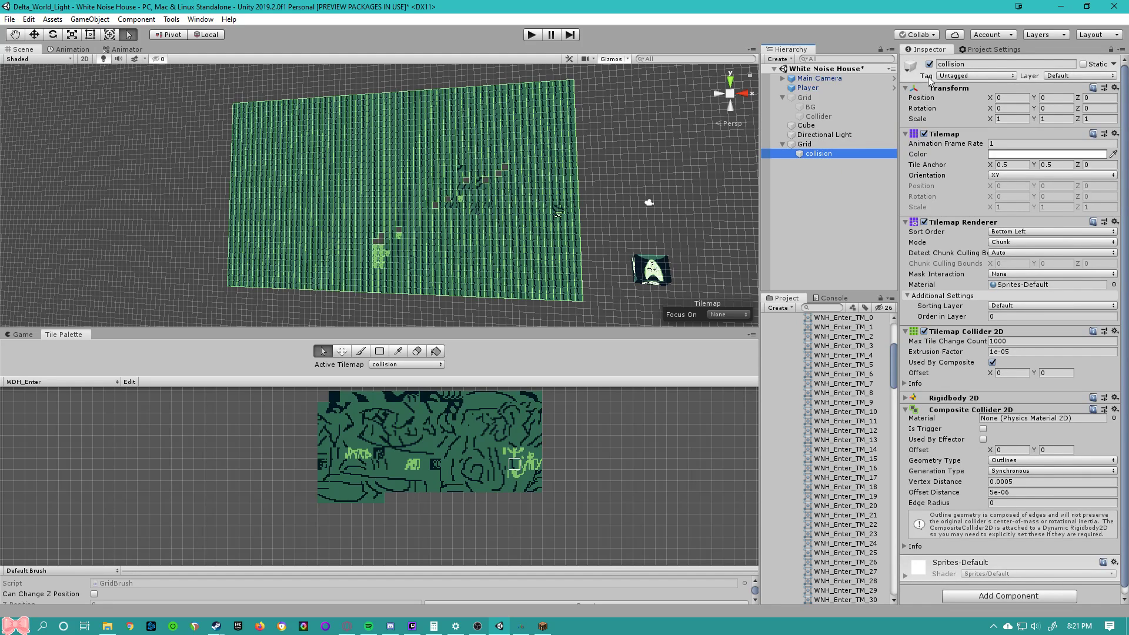
- Erase scattered cells along the lower-right edge of the striped collision tilemap
click(436, 353)
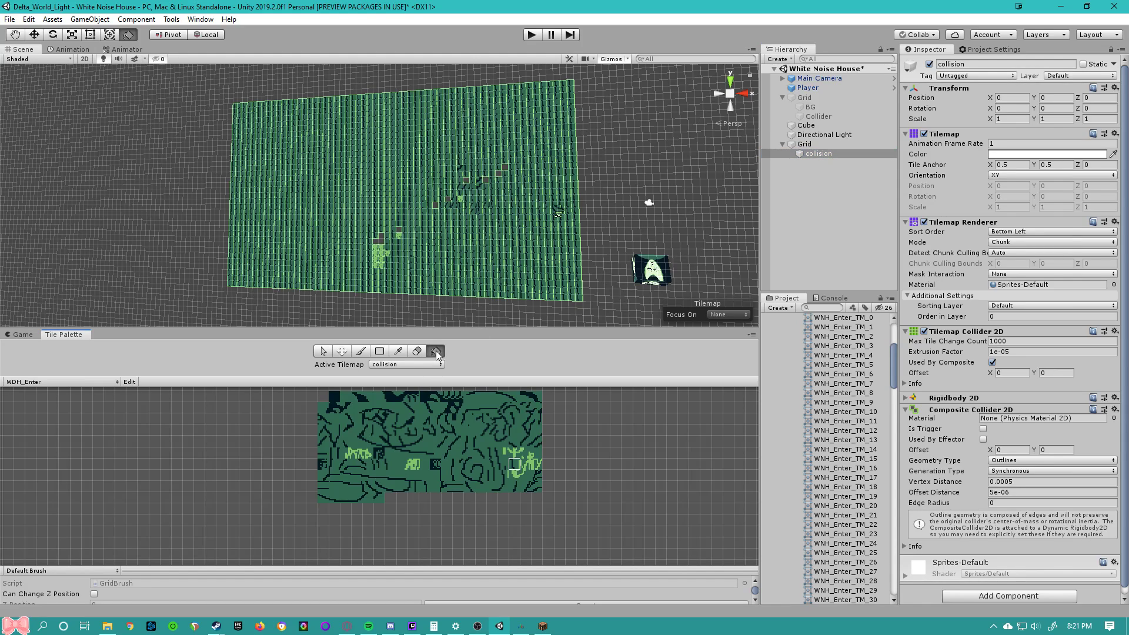
click(416, 351)
mouse_move(584, 262)
mouse_down()
mouse_move(570, 304)
mouse_move(586, 301)
mouse_move(550, 291)
mouse_move(567, 253)
mouse_move(564, 308)
mouse_move(500, 283)
mouse_move(443, 337)
mouse_up()
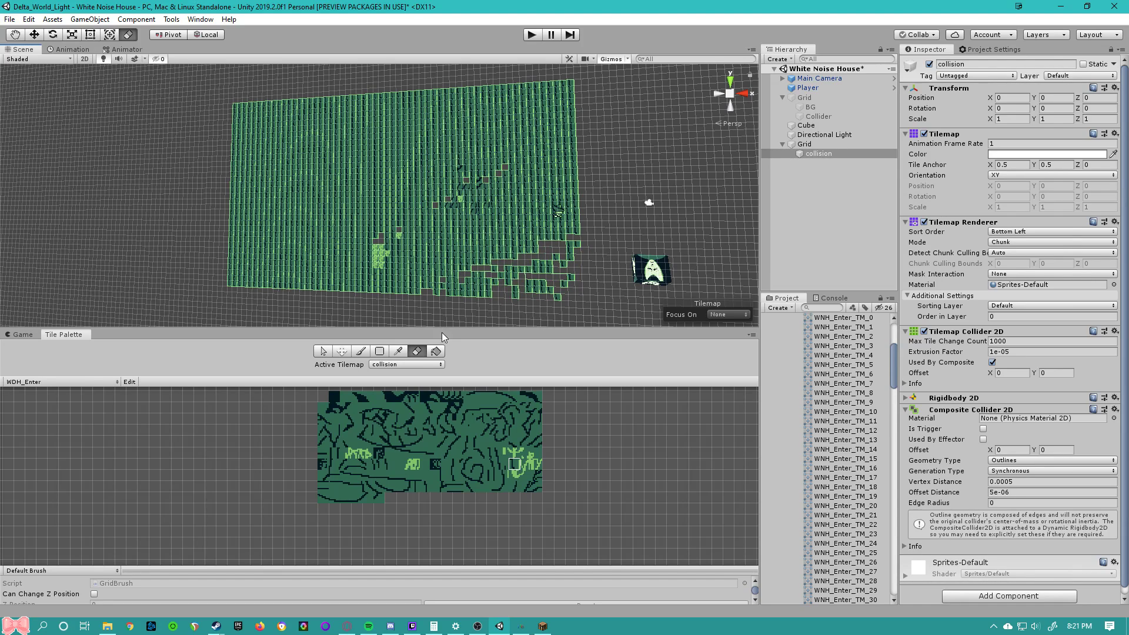
- Box-select a region of about 64 by 31 cells on the collision tilemap, and select a single cell among the erased ones
click(323, 351)
mouse_move(551, 299)
mouse_down()
mouse_move(349, 165)
mouse_move(200, 128)
mouse_up()
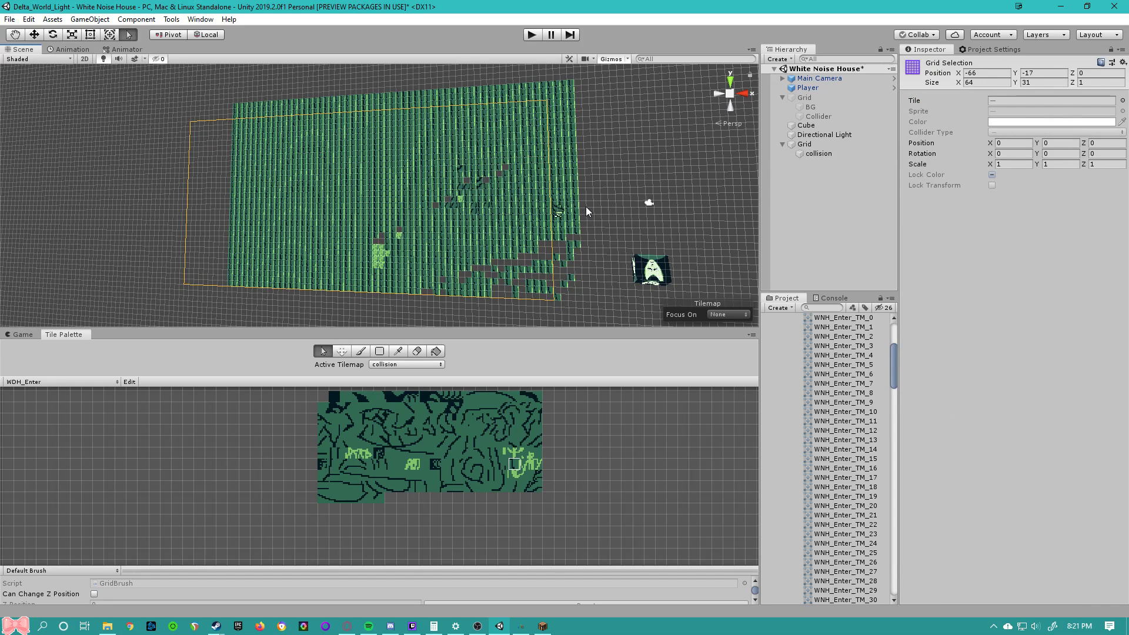
click(549, 256)
- Erase many more scattered cells along the striped area's right side
click(416, 351)
mouse_move(577, 242)
mouse_down()
mouse_move(547, 312)
mouse_move(524, 297)
mouse_move(572, 189)
mouse_move(532, 215)
mouse_move(470, 203)
mouse_move(559, 92)
mouse_move(506, 106)
mouse_move(538, 138)
mouse_move(382, 227)
mouse_move(344, 180)
mouse_move(404, 137)
mouse_move(499, 168)
mouse_move(422, 122)
mouse_move(472, 151)
mouse_move(443, 257)
mouse_move(497, 232)
mouse_move(643, 260)
mouse_up()
alt+drag(470, 253, 449, 176)
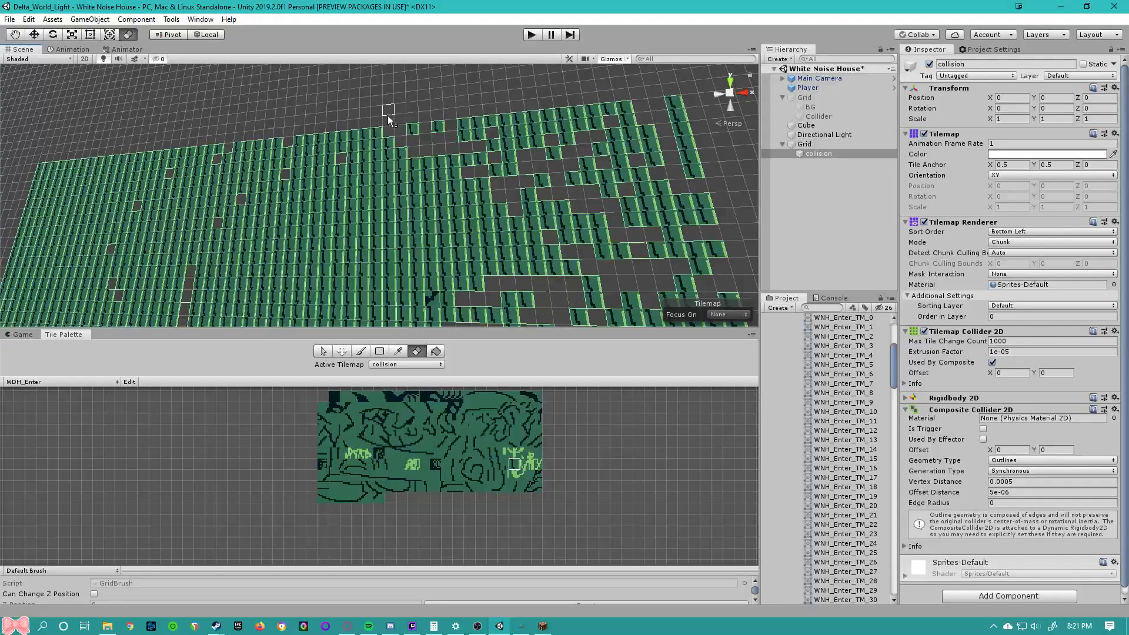
- Examine the collider outlines around the erased cells and the collision tilemap's collider components
middle_drag(493, 209, 443, 136)
scroll(961, 345, down, 2)
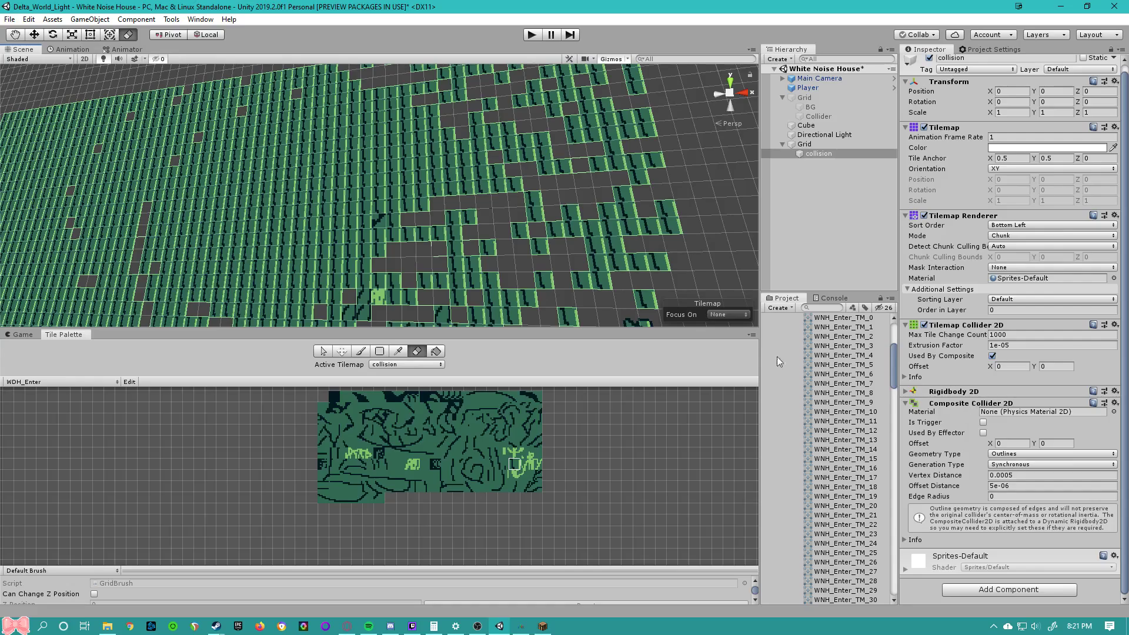
middle_drag(536, 206, 554, 198)
middle_drag(417, 161, 512, 188)
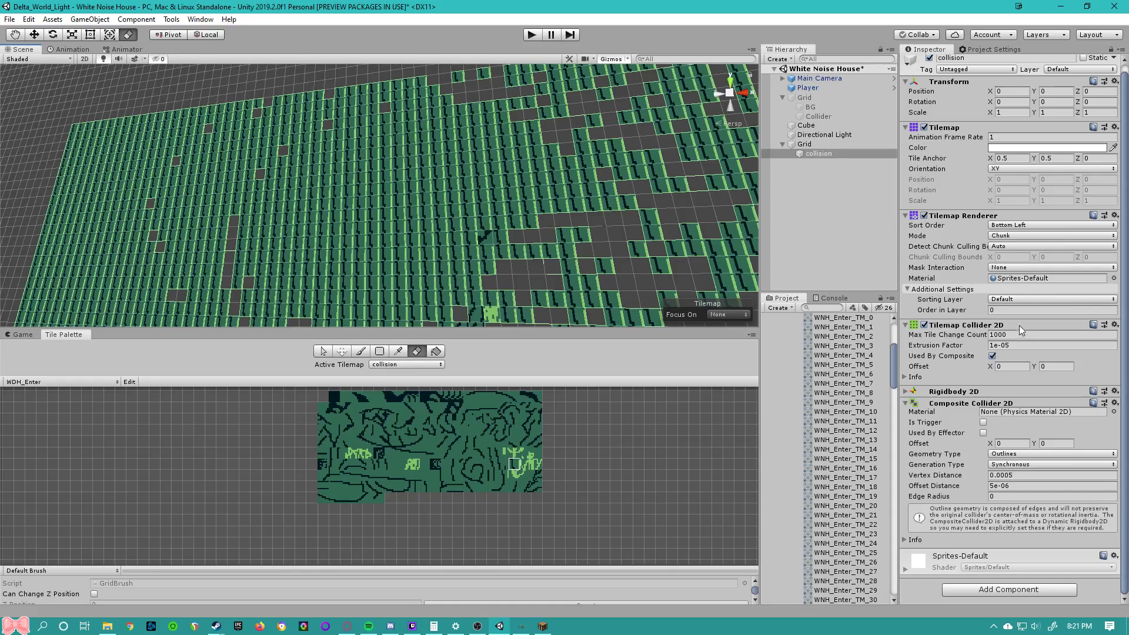
middle_drag(583, 214, 496, 117)
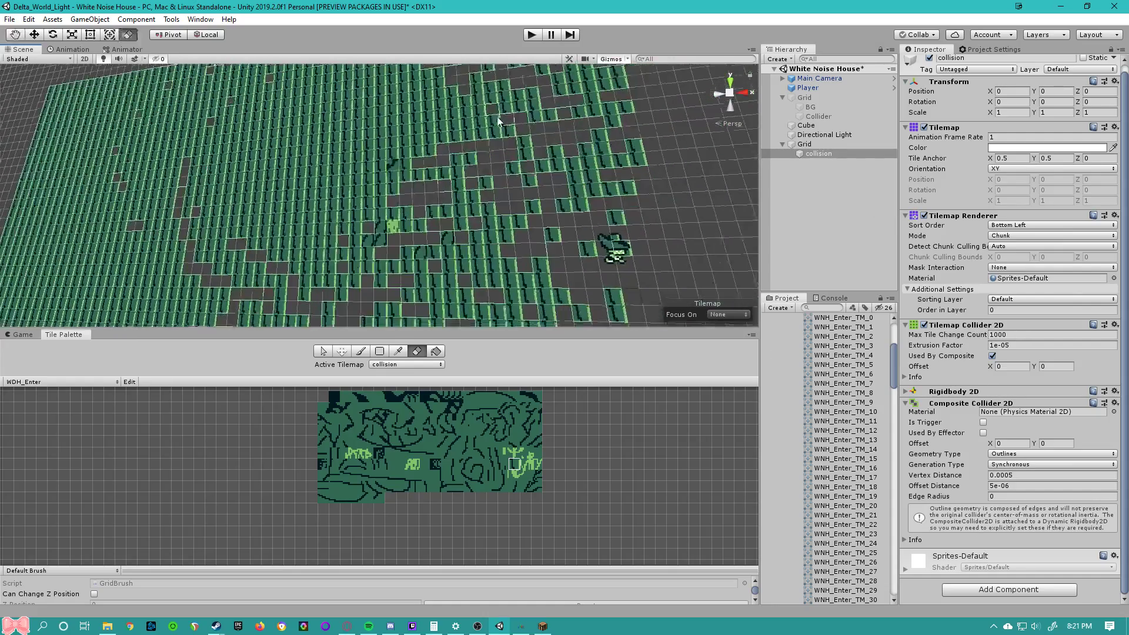
middle_drag(591, 175, 574, 195)
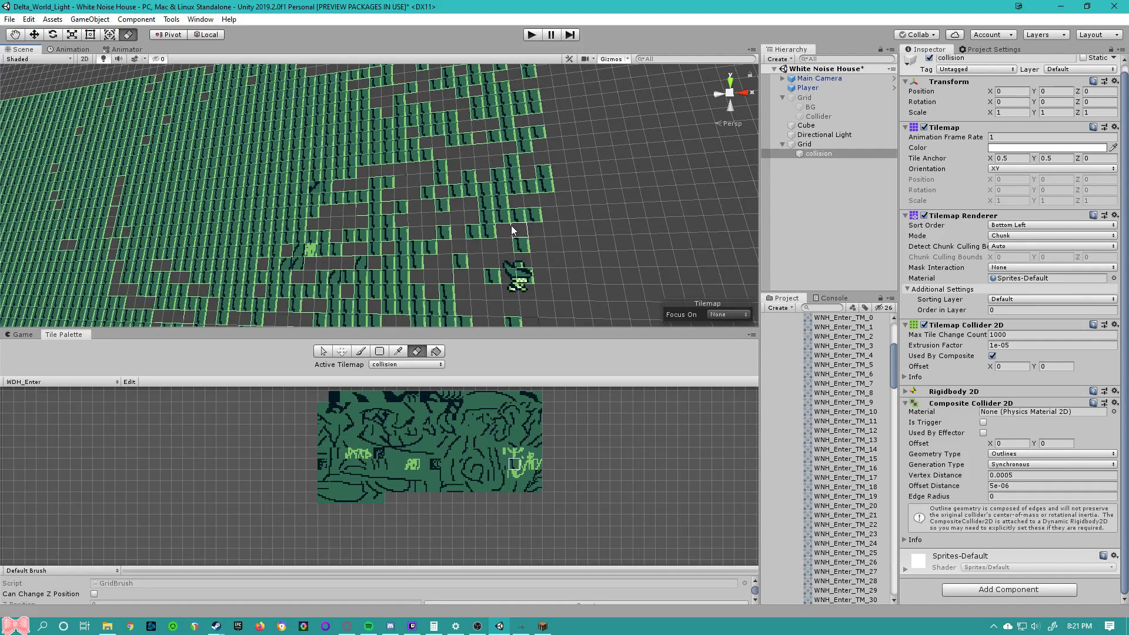
scroll(604, 238, up, 2)
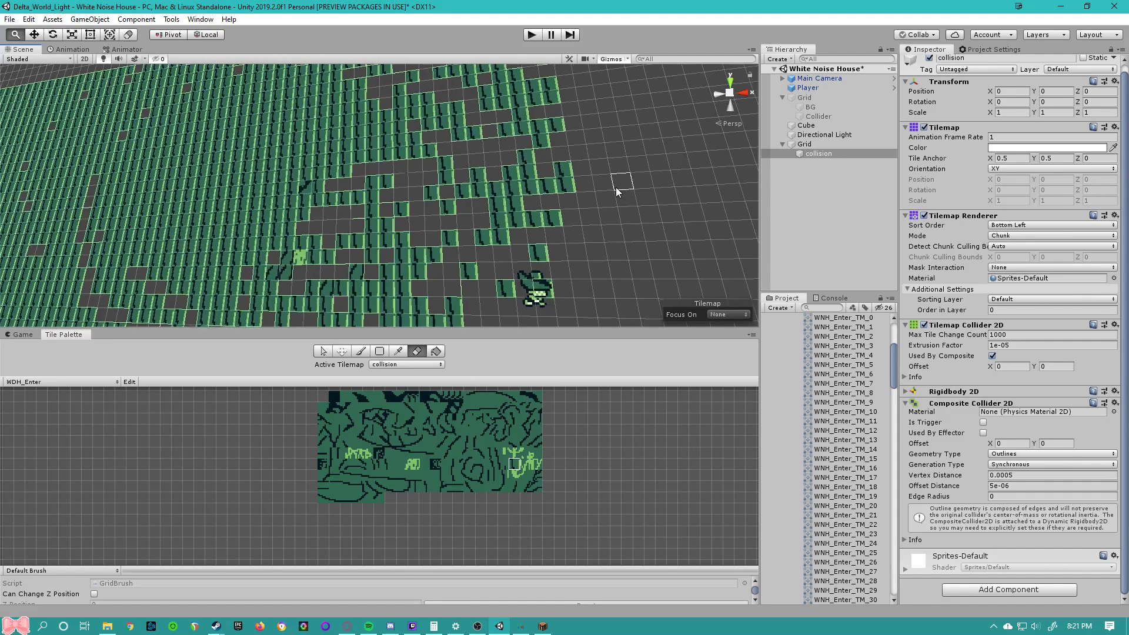
right_drag(669, 200, 679, 180)
right_drag(566, 157, 722, 284)
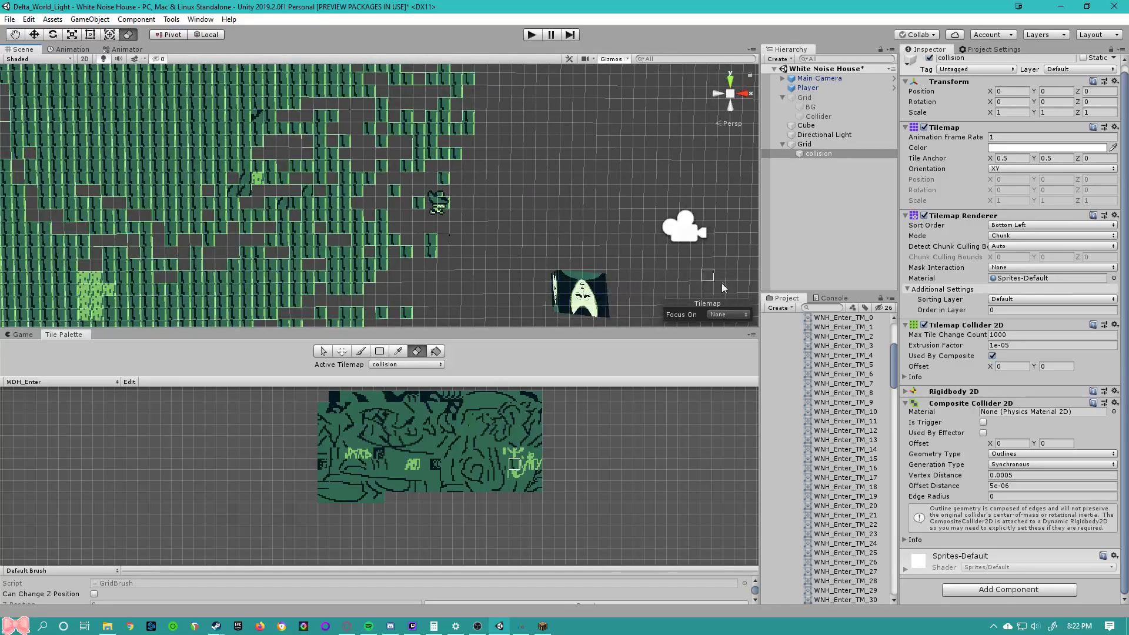
- Delete the Grid holding the collision tilemap and enable the original Grid that contains the BG and Collider tilemaps
click(816, 146)
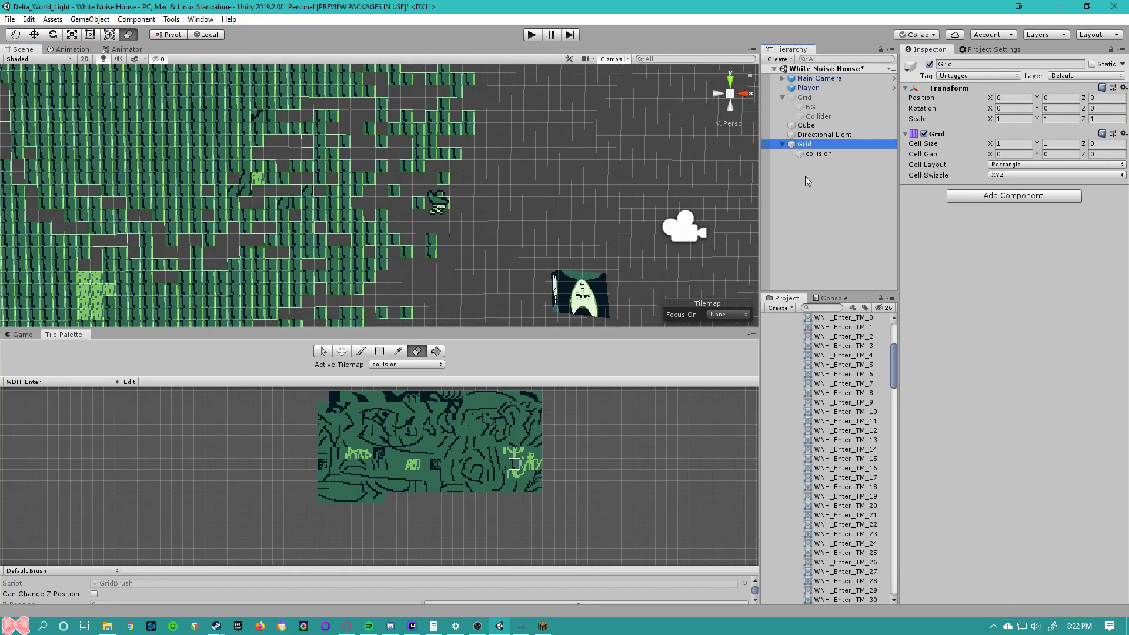
key(Delete)
click(813, 106)
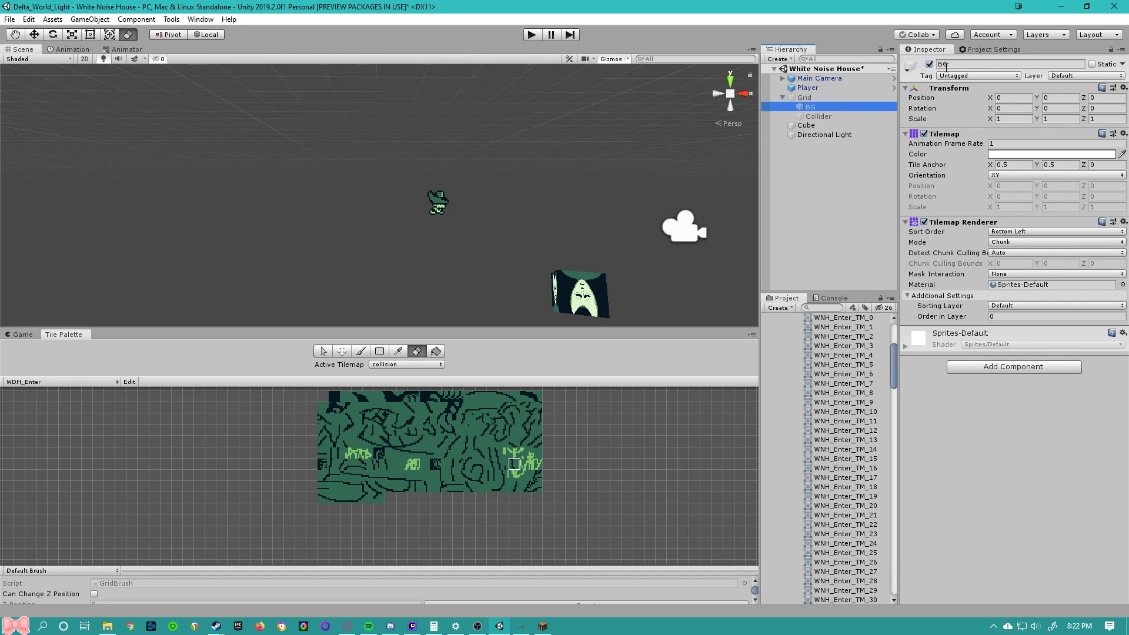
click(929, 64)
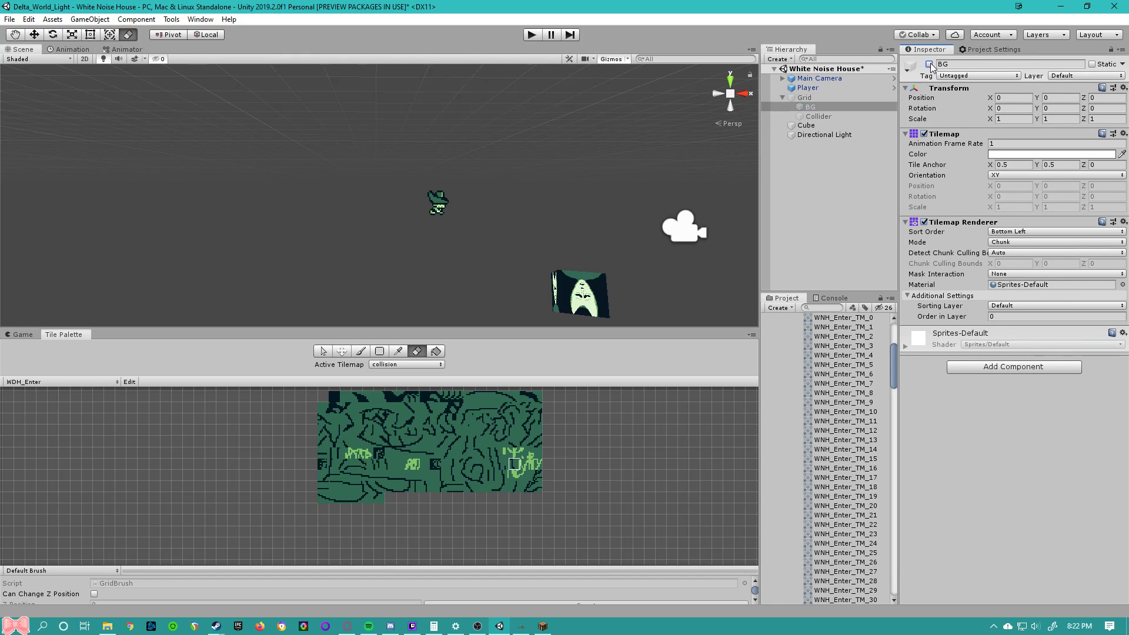
click(815, 98)
click(929, 63)
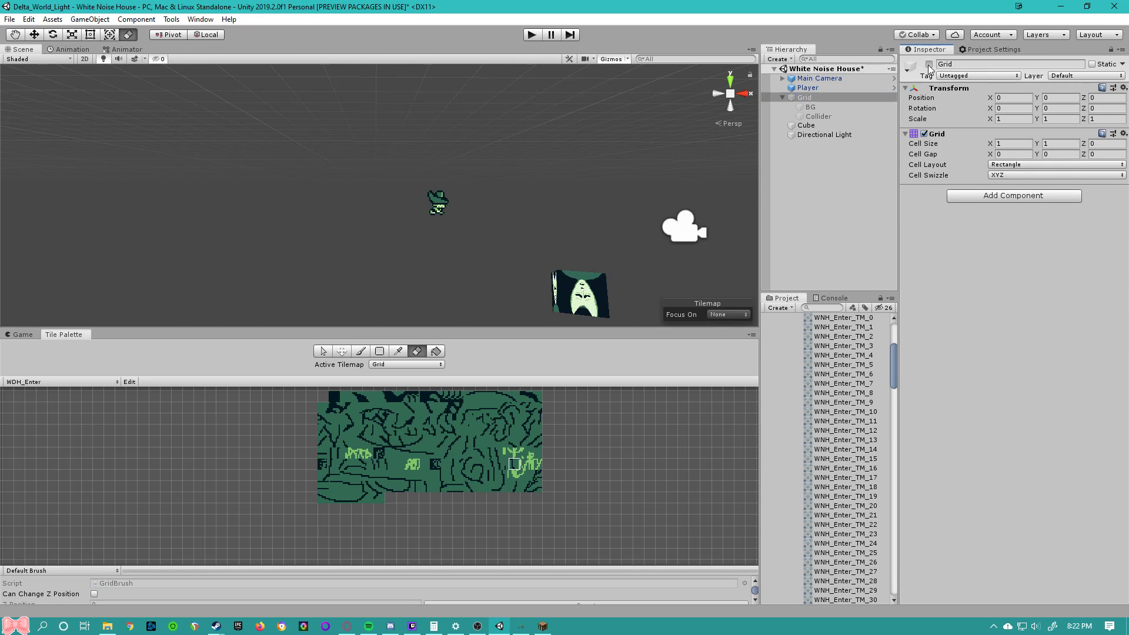
- Examine the finished house-face tilemap, its collider outlines and the tiles in the WDH_Enter palette it was built from
scroll(577, 114, up, 2)
middle_drag(577, 117, 524, 229)
right_drag(524, 229, 438, 145)
scroll(438, 147, down, 2)
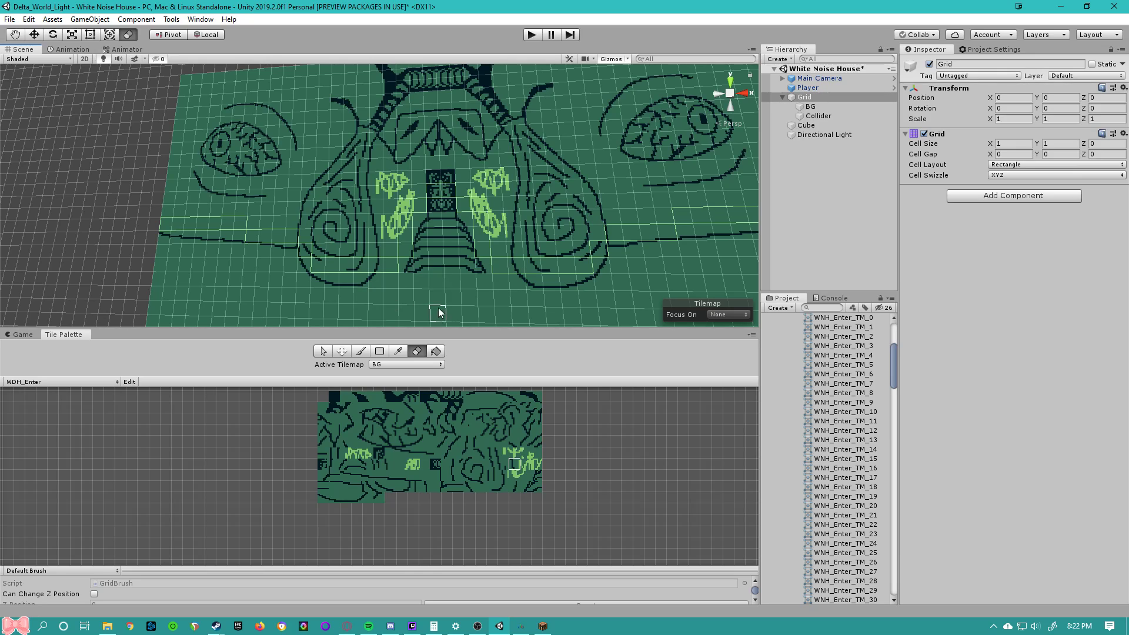
scroll(307, 236, down, 1)
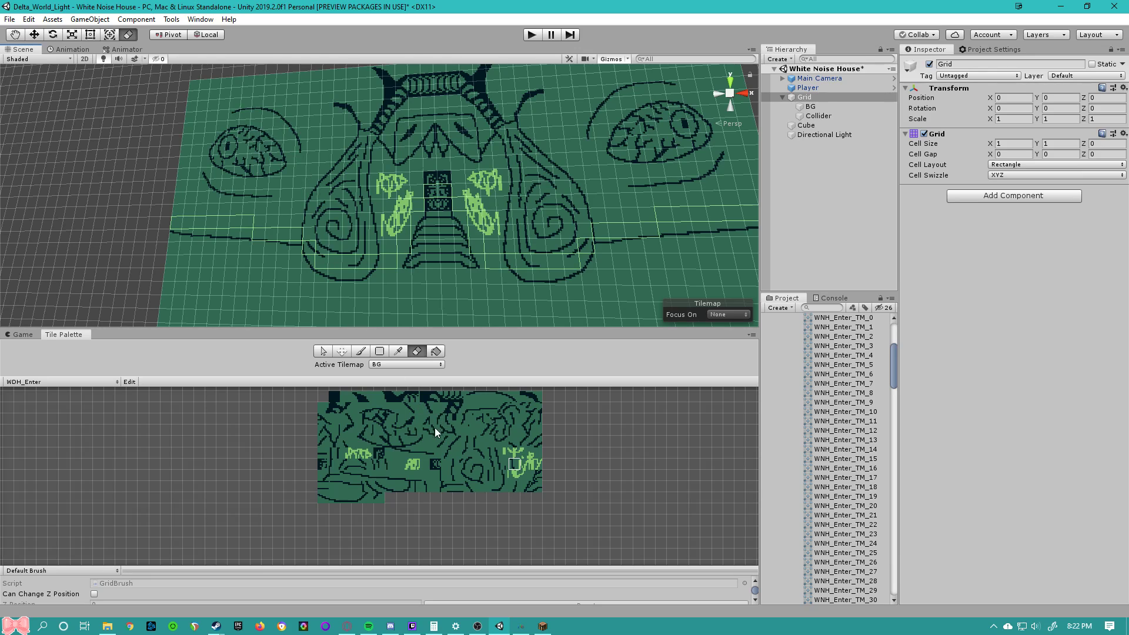
scroll(435, 429, down, 1)
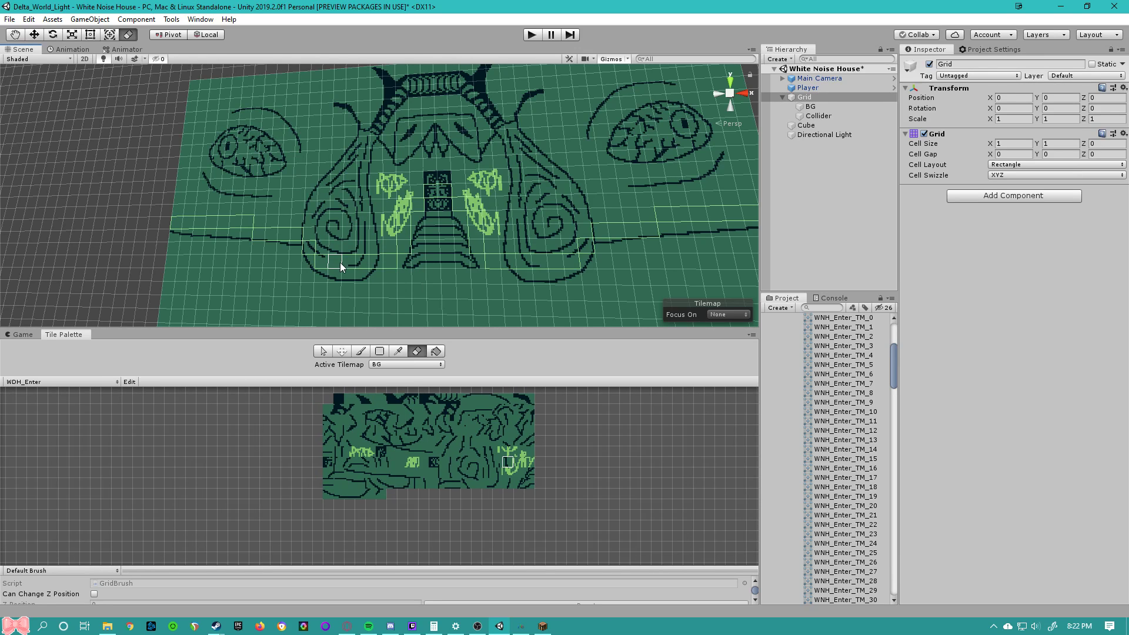
alt+drag(400, 241, 428, 265)
scroll(436, 240, up, 2)
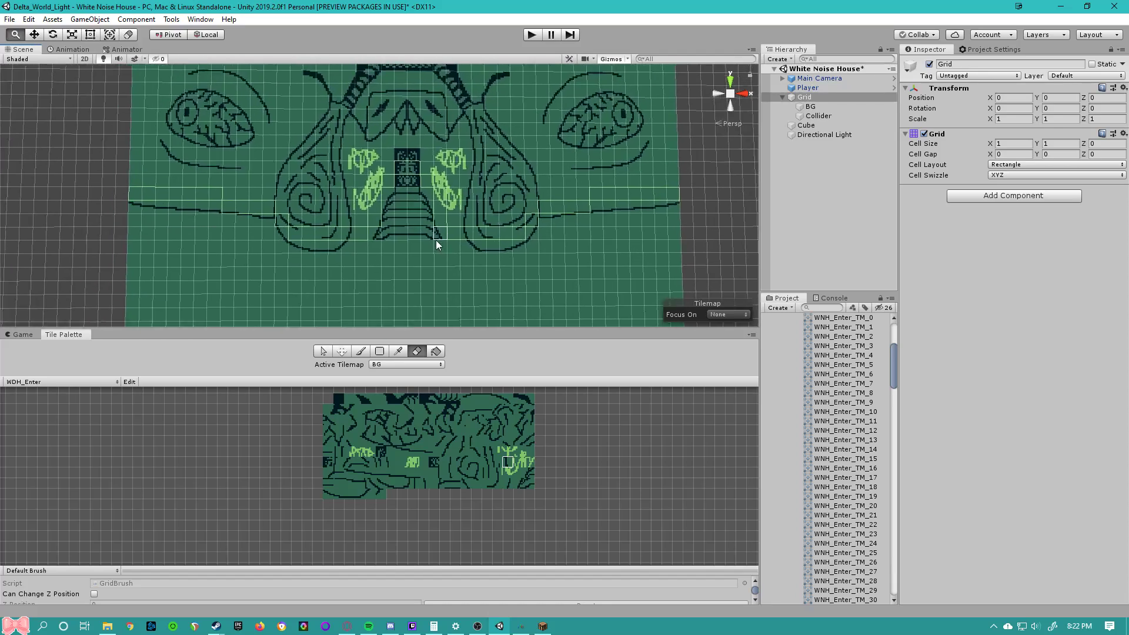
middle_drag(436, 240, 471, 290)
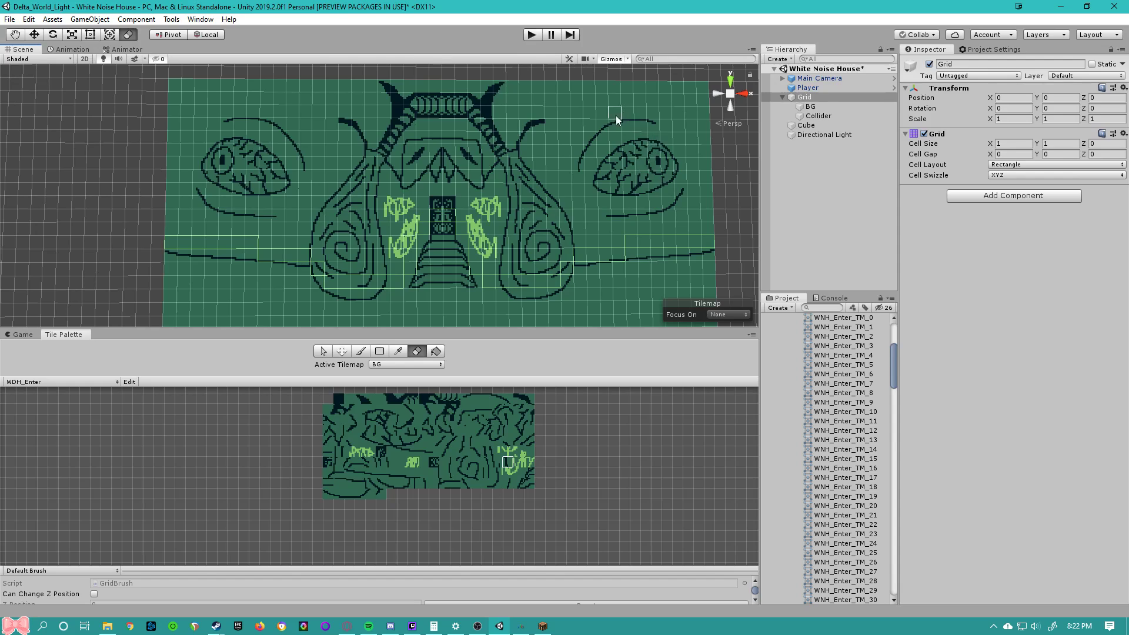
scroll(462, 450, up, 2)
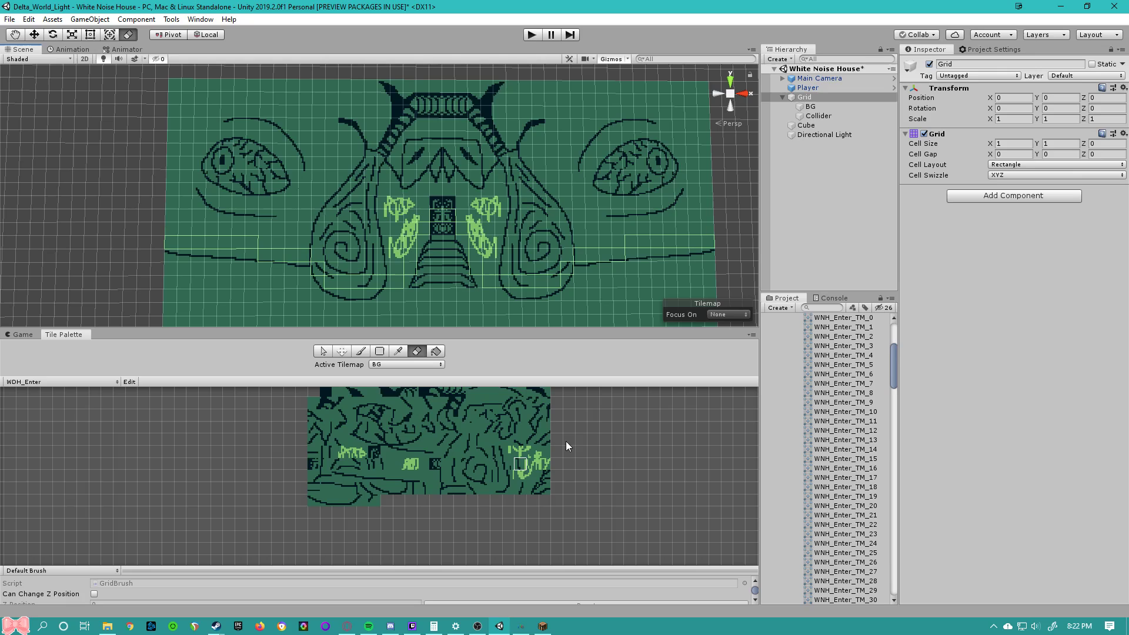
scroll(432, 323, down, 2)
middle_drag(343, 182, 401, 210)
scroll(401, 211, up, 2)
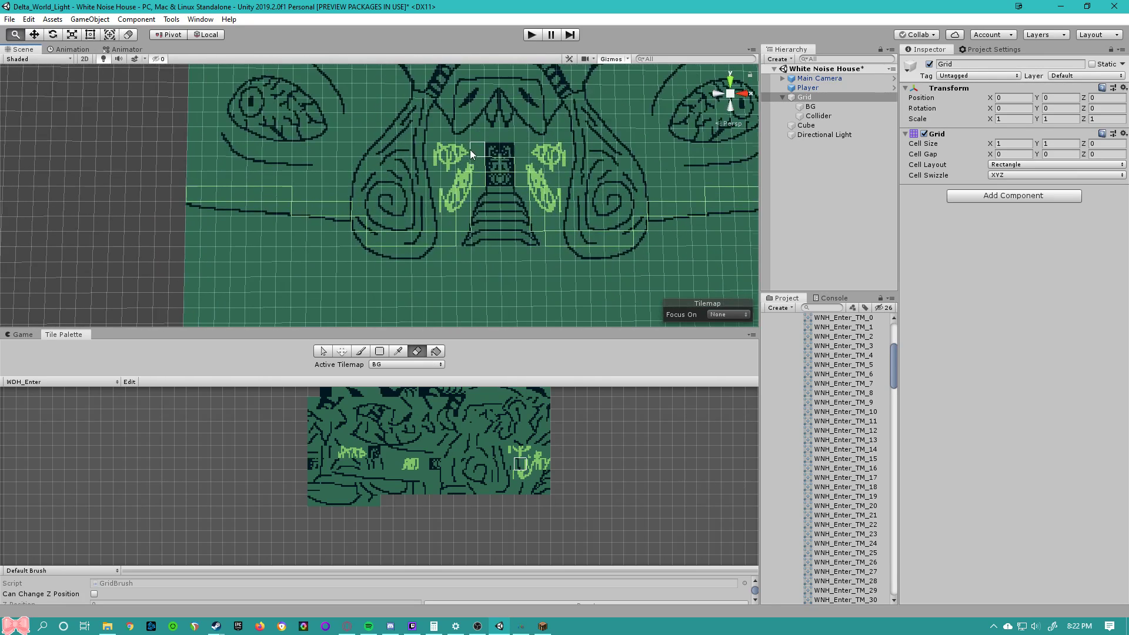
middle_drag(470, 149, 465, 185)
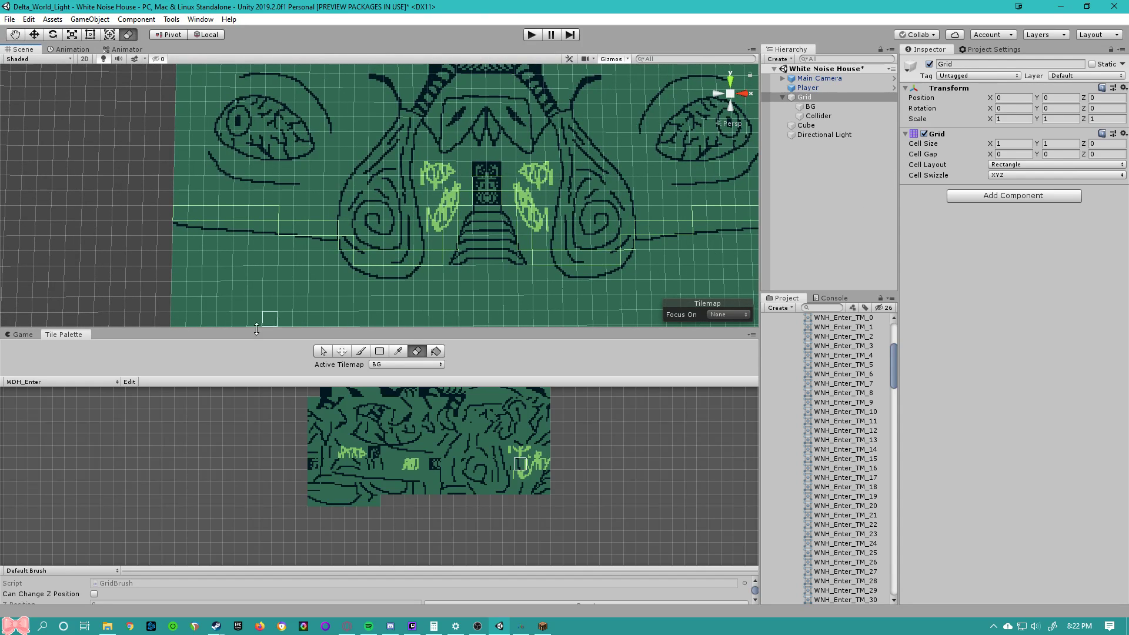
- Select the block of tiles covering the left half of the house face and try a Y rotation of 180
click(323, 351)
scroll(328, 252, down, 1)
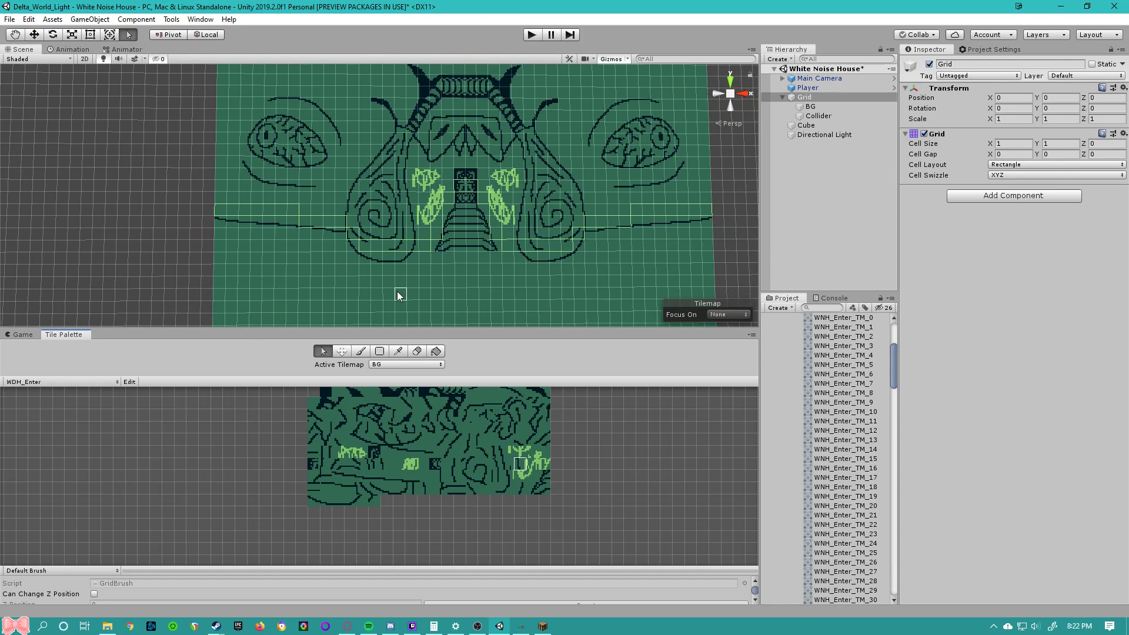
drag(397, 291, 249, 109)
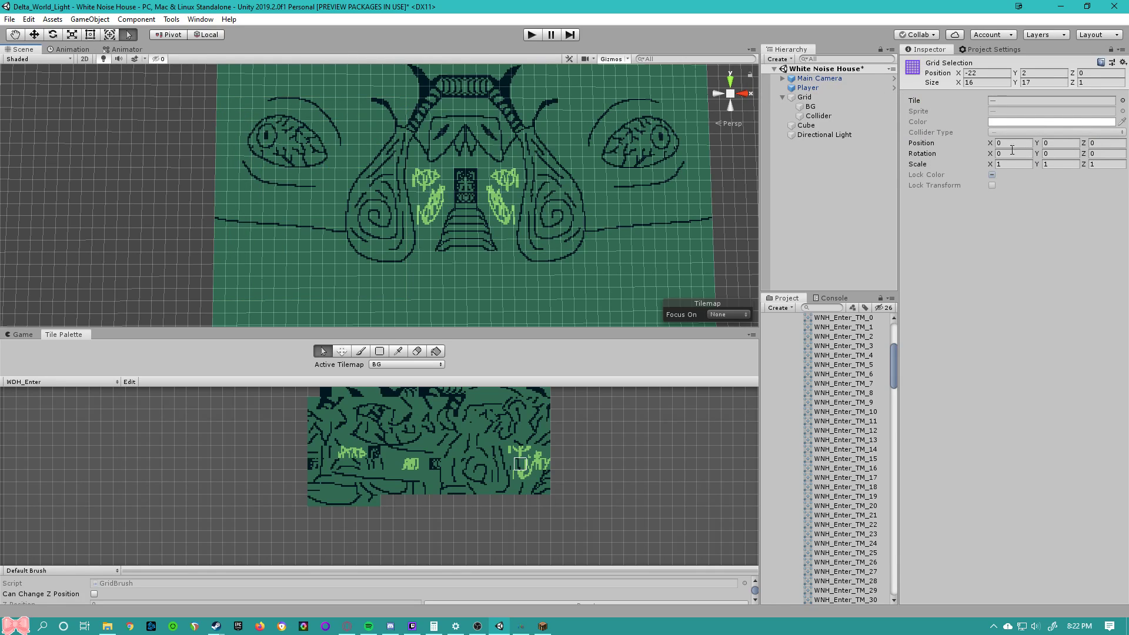
scroll(425, 150, down, 1)
scroll(425, 147, down, 1)
click(277, 111)
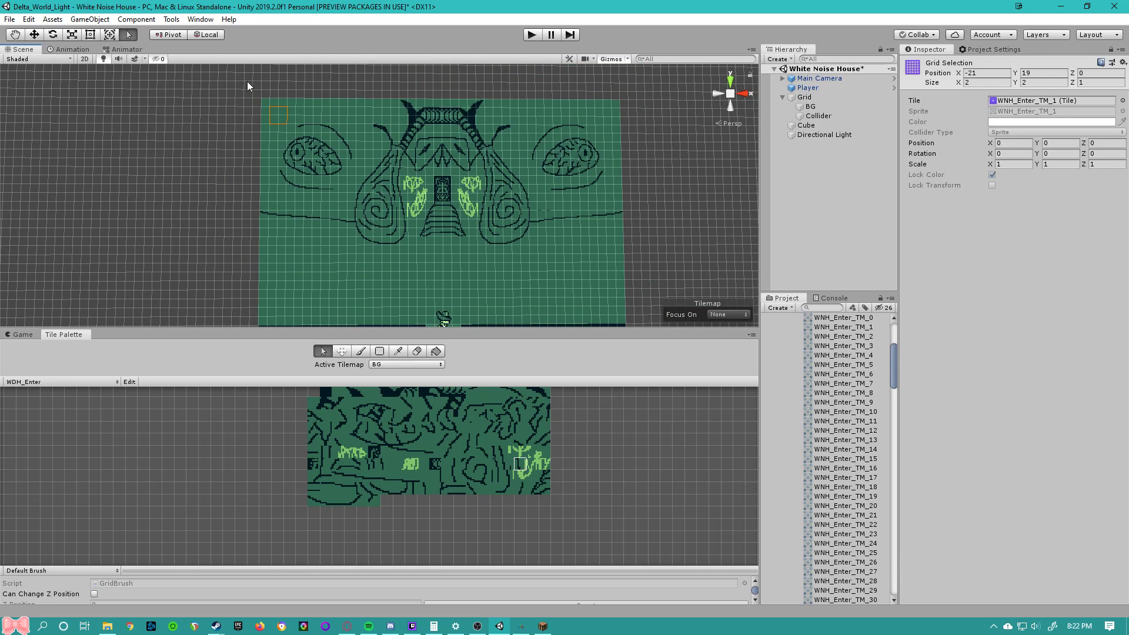
drag(263, 99, 441, 329)
click(1069, 154)
text(18)
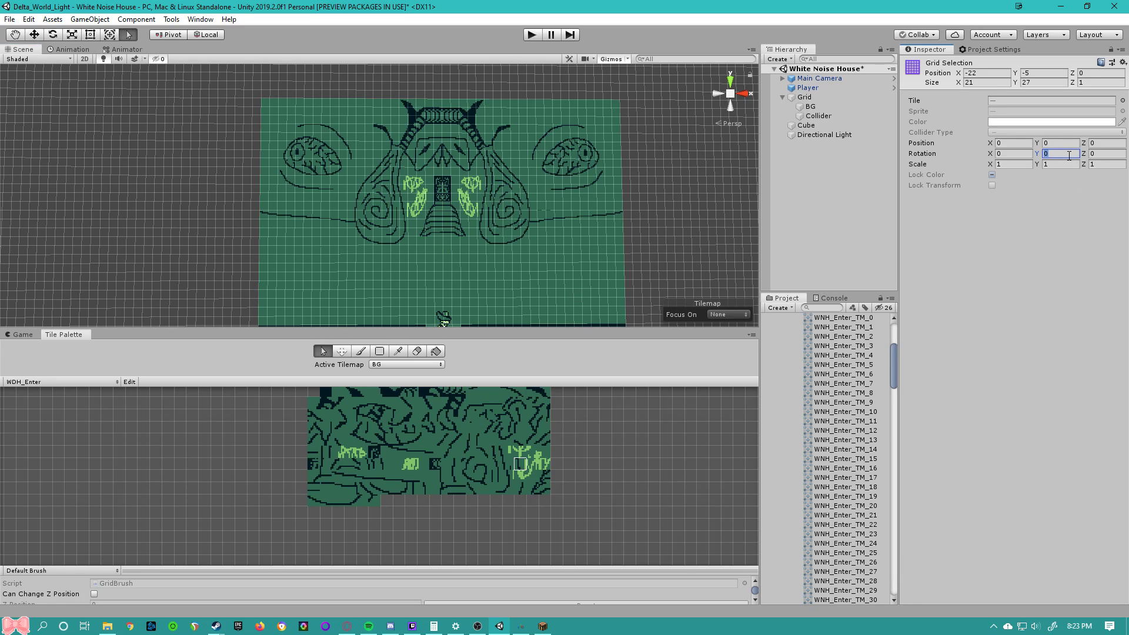
text(0)
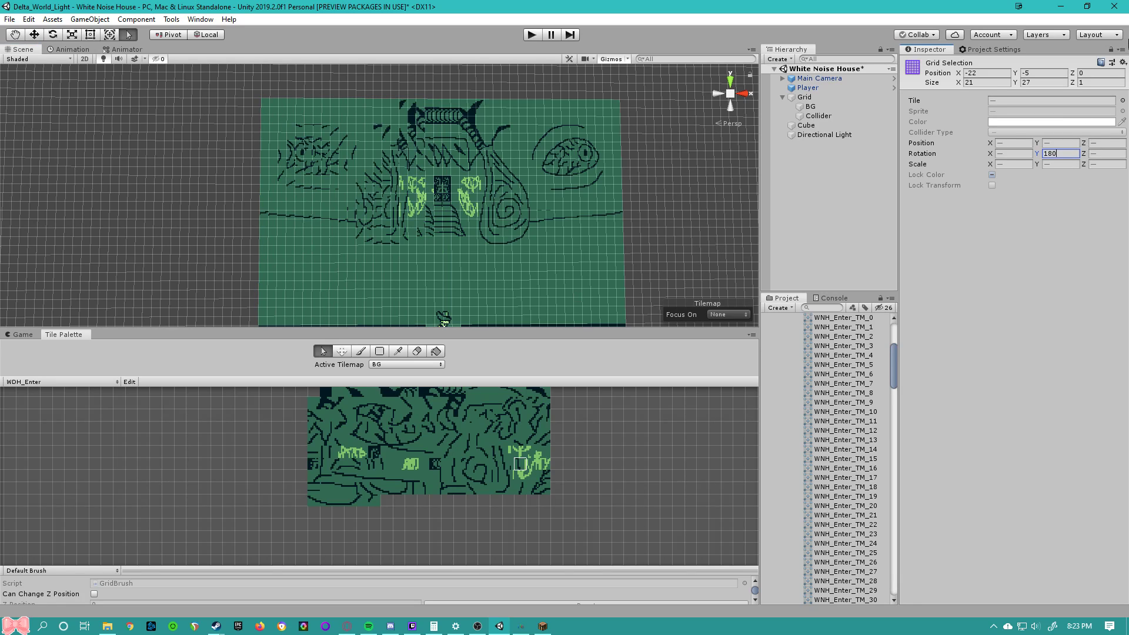
key(Return)
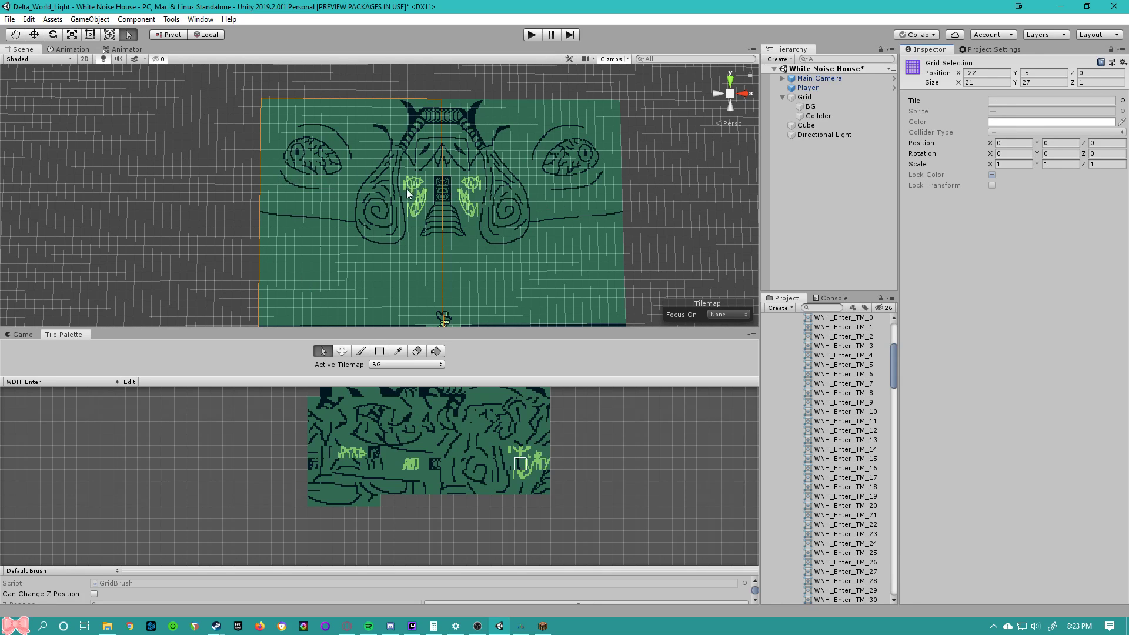
- Select the single tile holding the left eye's pupil and set its Y rotation to 180
scroll(323, 155, up, 3)
click(295, 147)
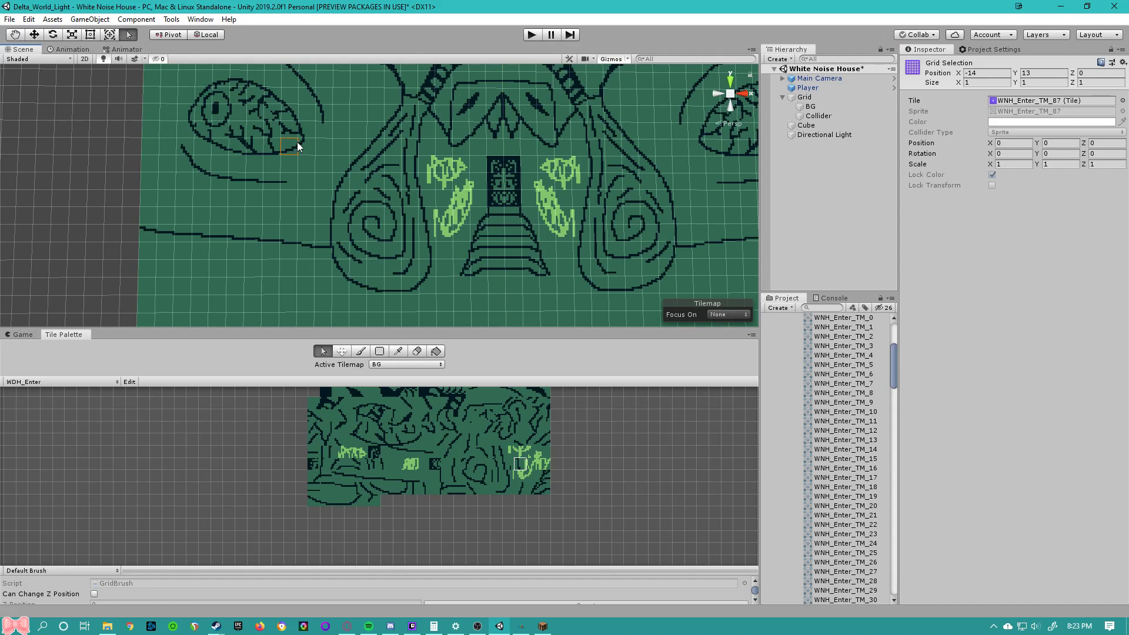
click(217, 111)
scroll(212, 109, up, 5)
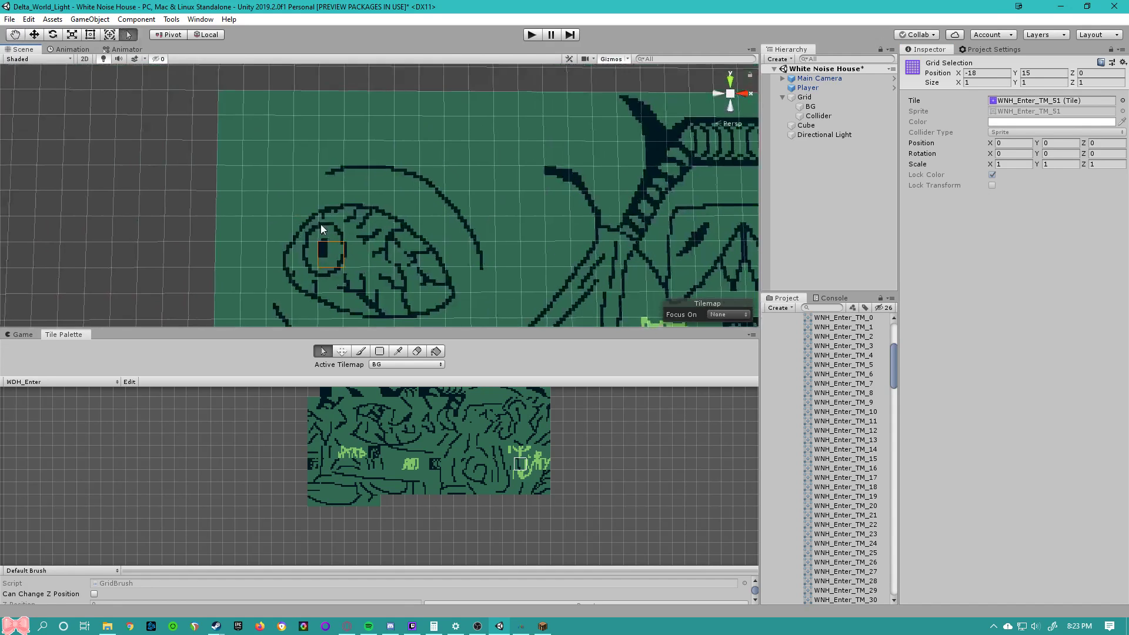
middle_drag(321, 276, 346, 194)
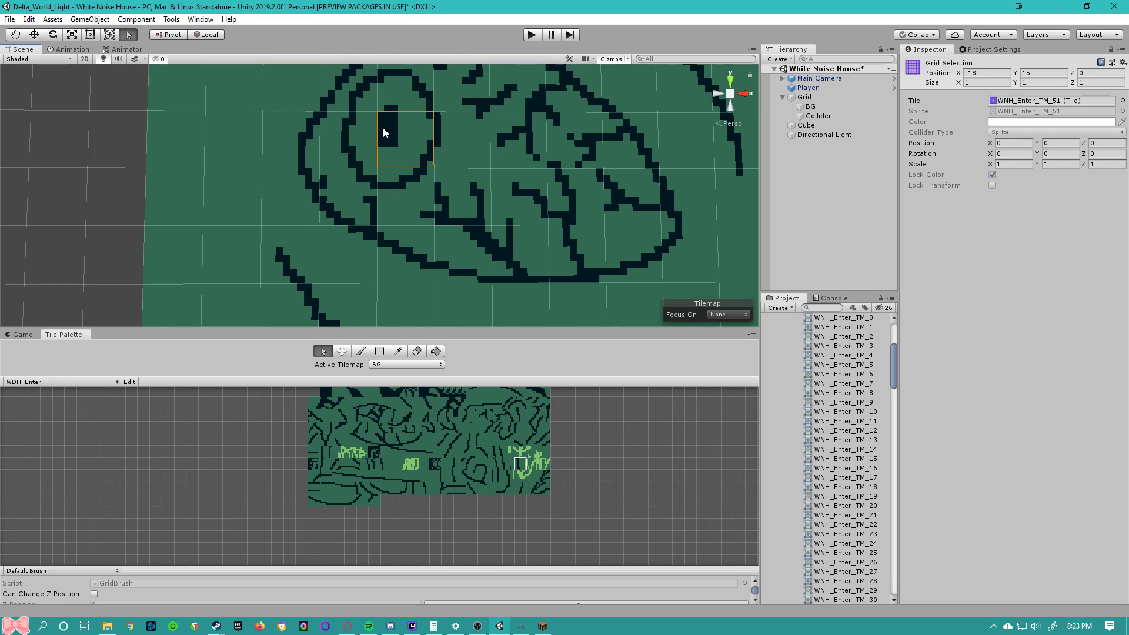
click(1056, 157)
text(185)
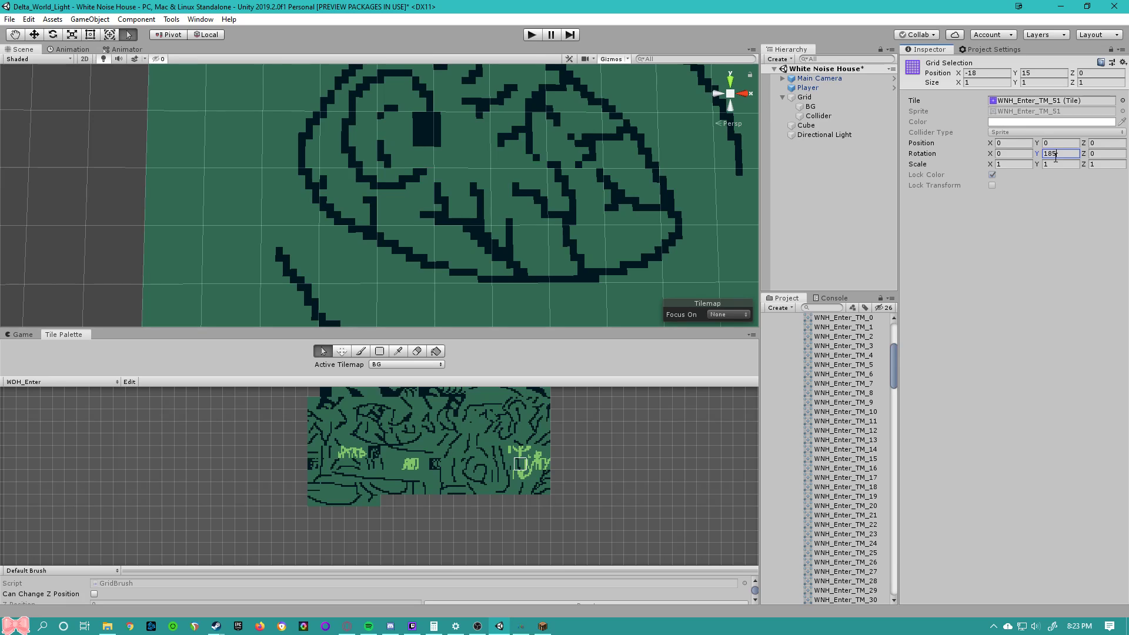
key(BackSpace)
key(BackSpace)
text(080)
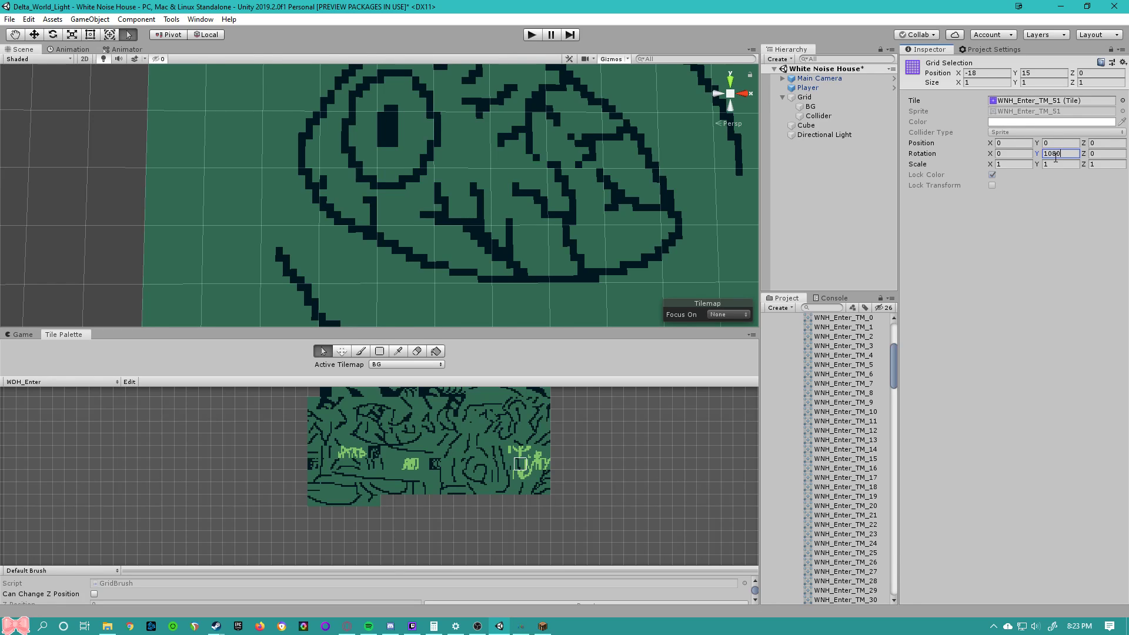
key(BackSpace)
key(BackSpace)
key(BackSpace)
text(80)
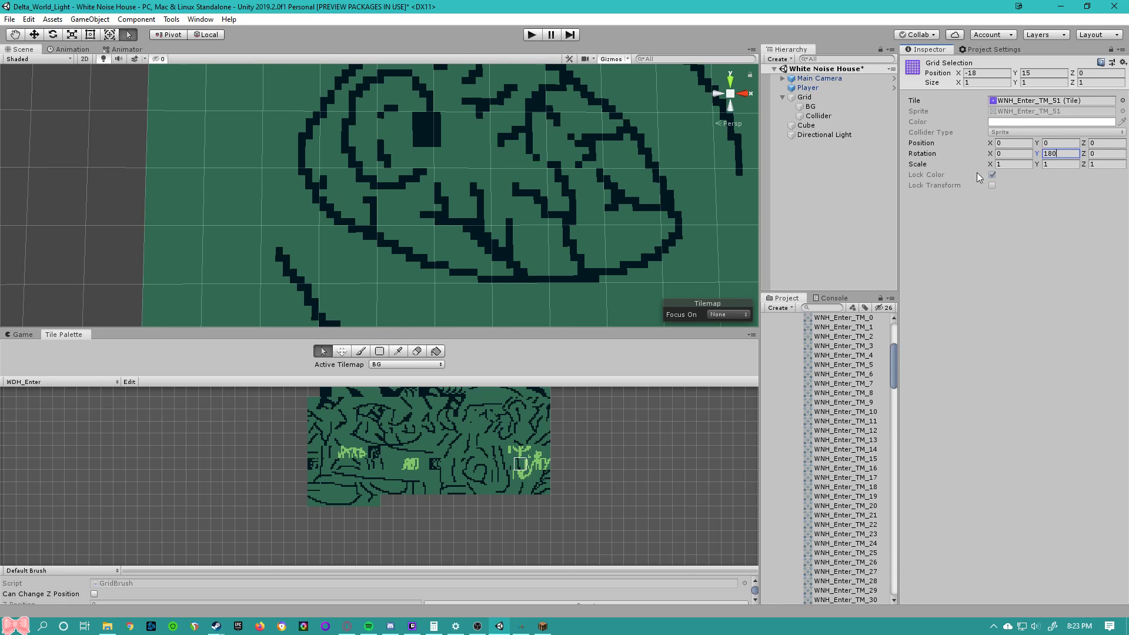
- Try a Z rotation and an X rotation of 180 on the pupil tile and restore its rotation to 0
click(1100, 154)
text(180)
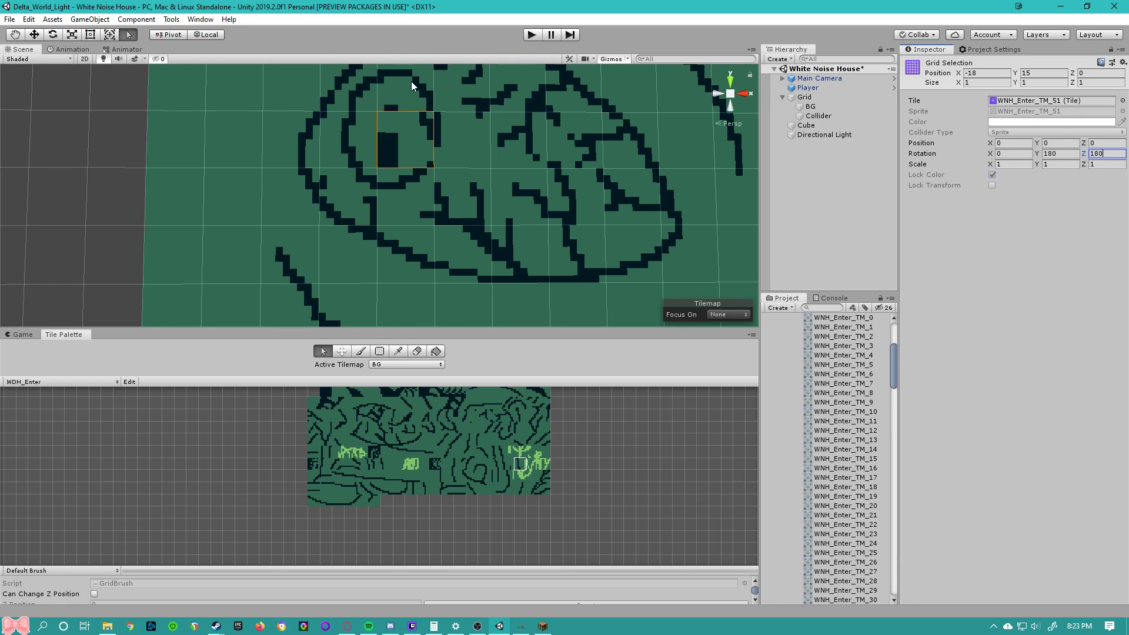
click(1014, 154)
text(180)
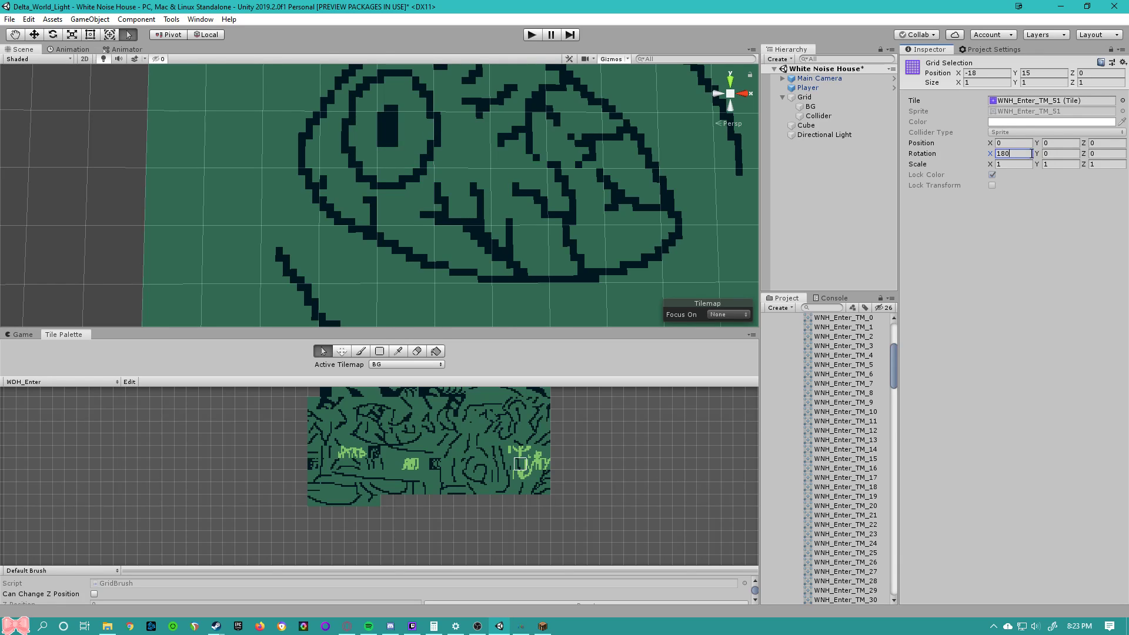
click(1016, 234)
click(1018, 156)
- Try shrinking the pupil tile's X scale to 0.36 and reset it to 1
drag(991, 165, 974, 171)
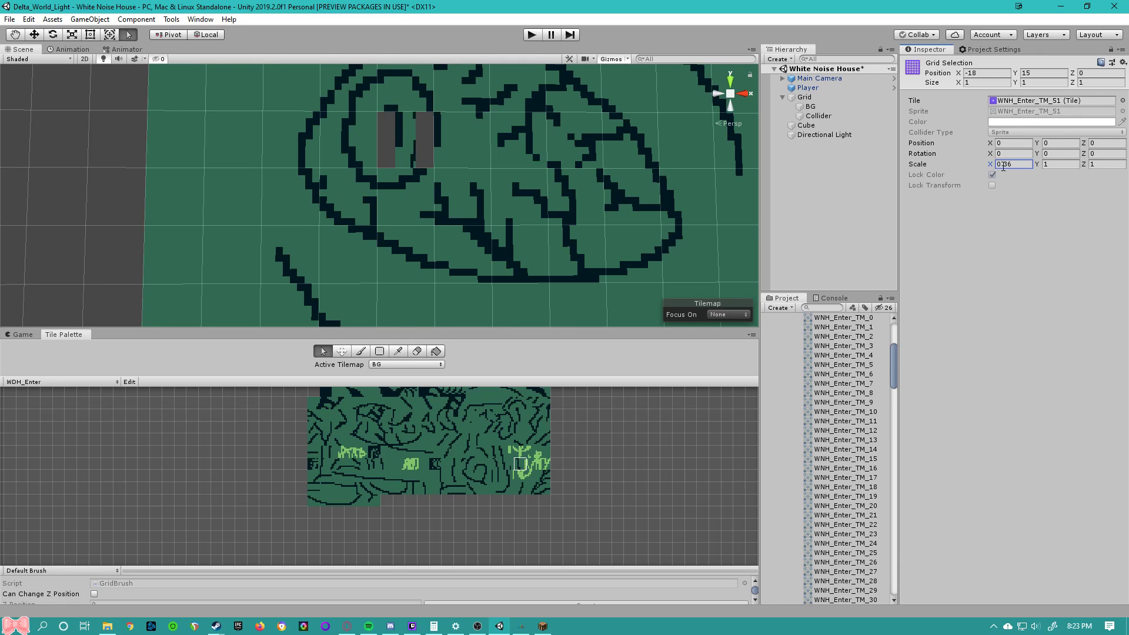
click(1014, 165)
text(0)
key(BackSpace)
text(1)
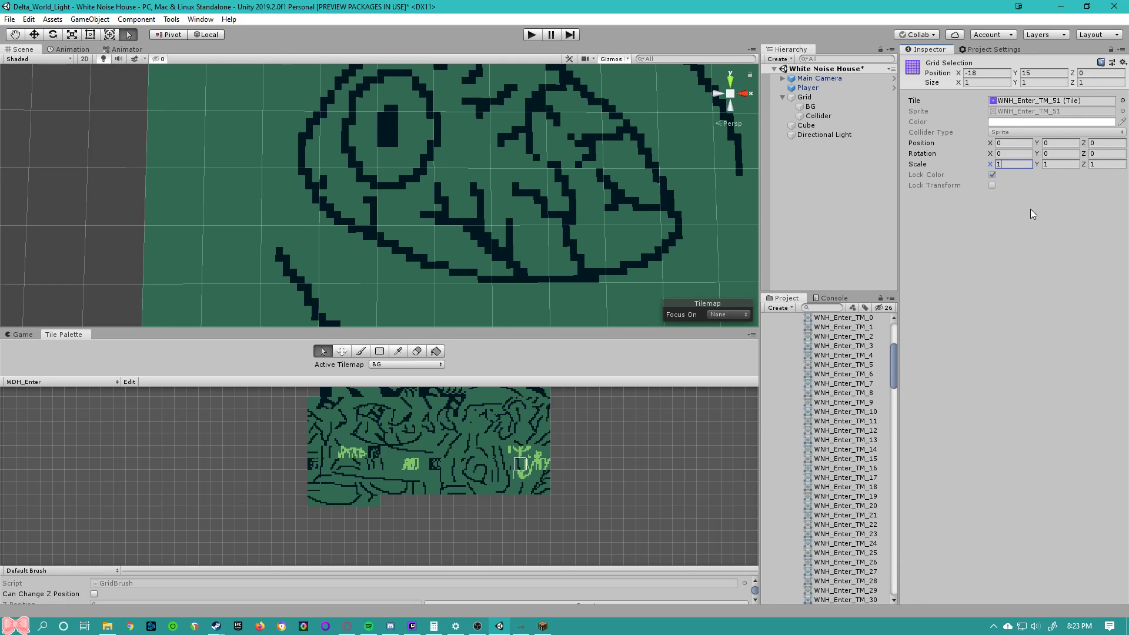
- Try offsetting the pupil tile's X position by 0.18 and reset it to 0
mouse_move(991, 142)
mouse_down()
mouse_move(965, 143)
mouse_move(995, 143)
mouse_up()
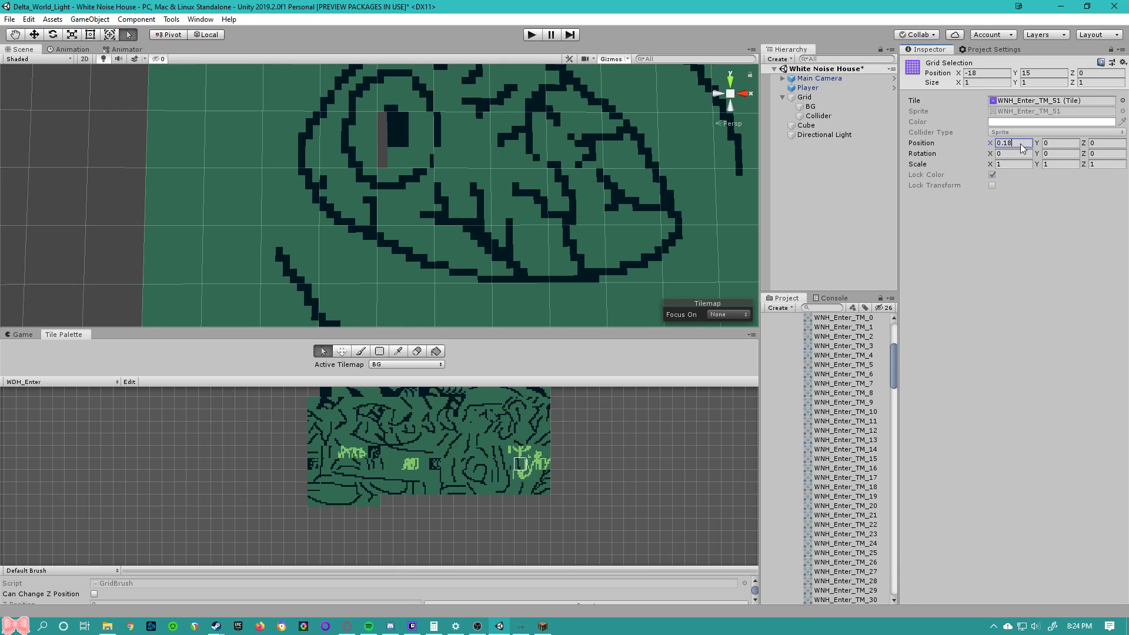
click(1022, 144)
text(0)
key(Return)
scroll(585, 124, down, 6)
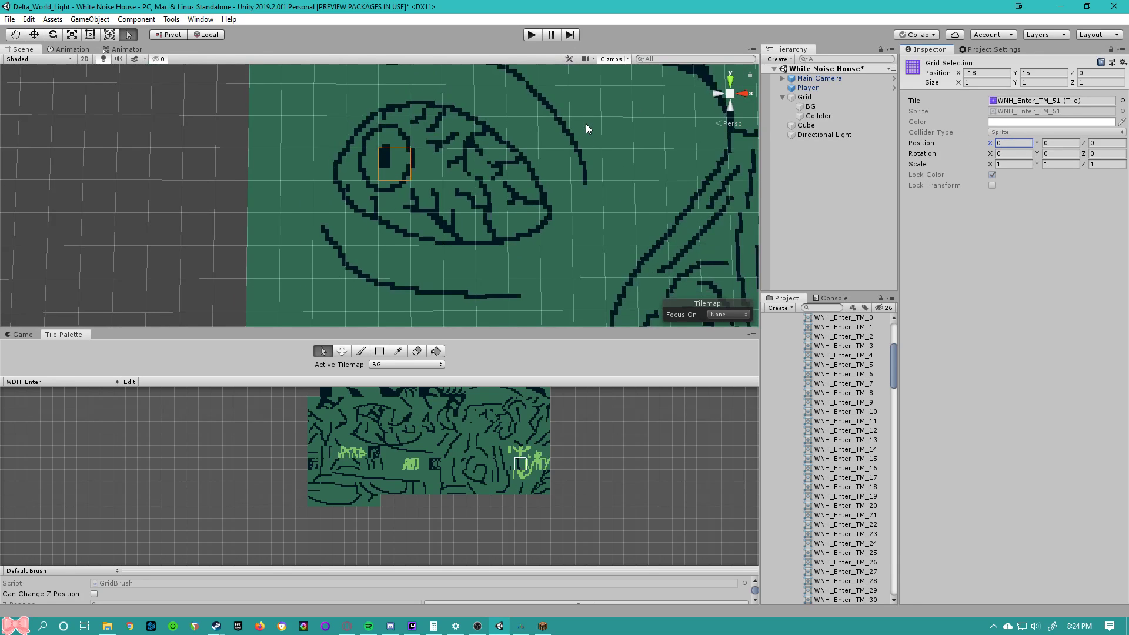
scroll(529, 150, down, 2)
middle_drag(588, 177, 469, 150)
scroll(469, 150, down, 4)
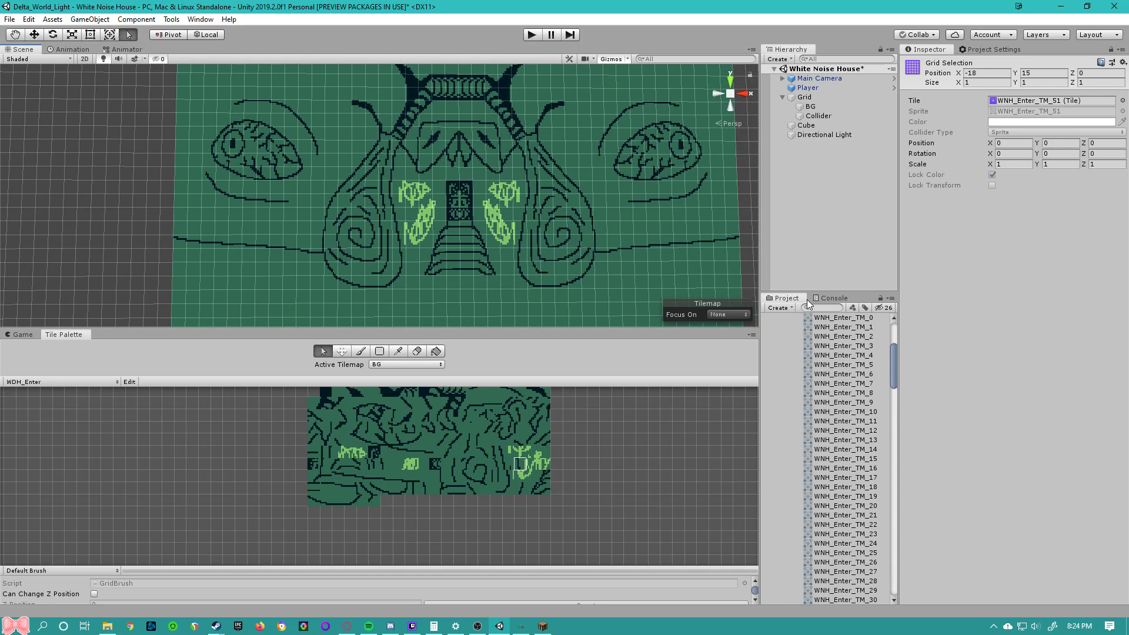
- Focus the scene on the Player, run the game and walk the character up to the house door
click(810, 107)
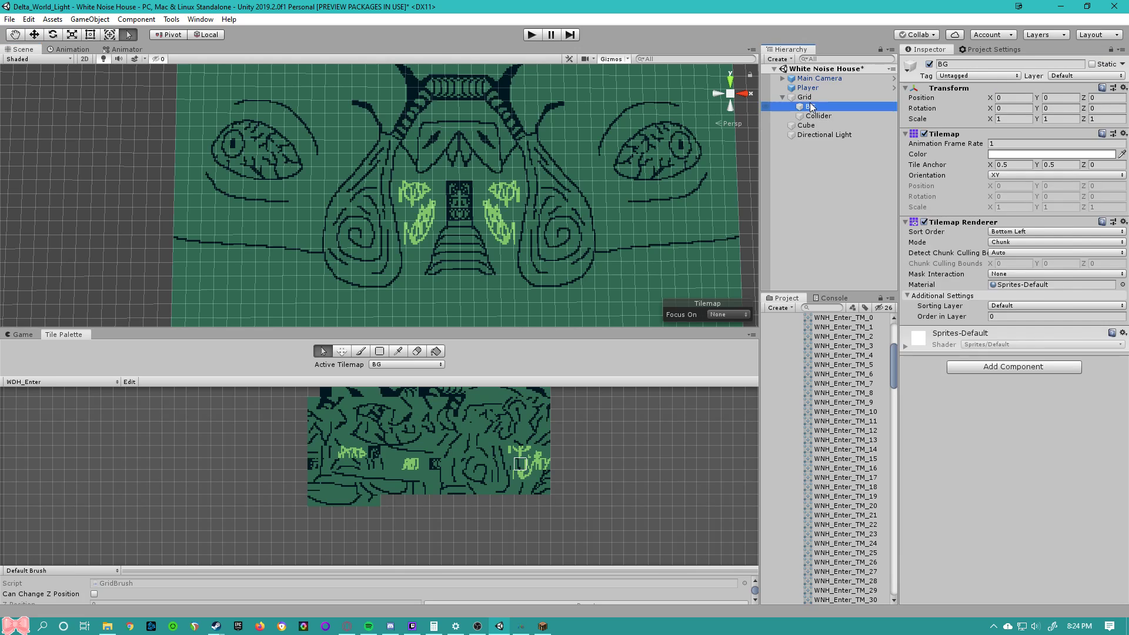
click(810, 91)
key(f)
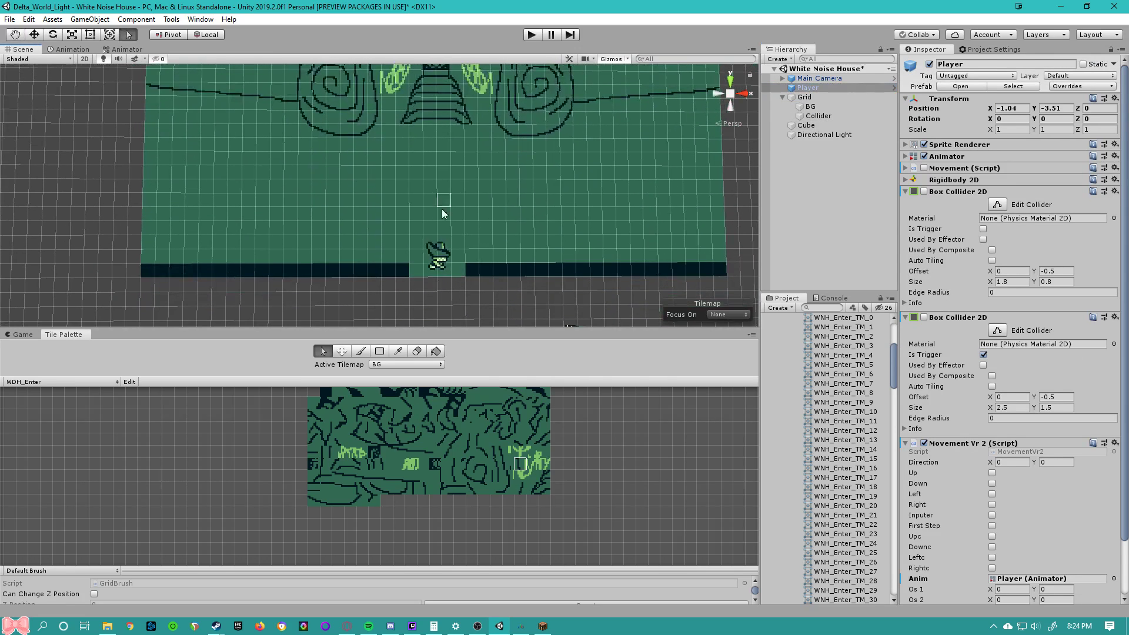
click(533, 37)
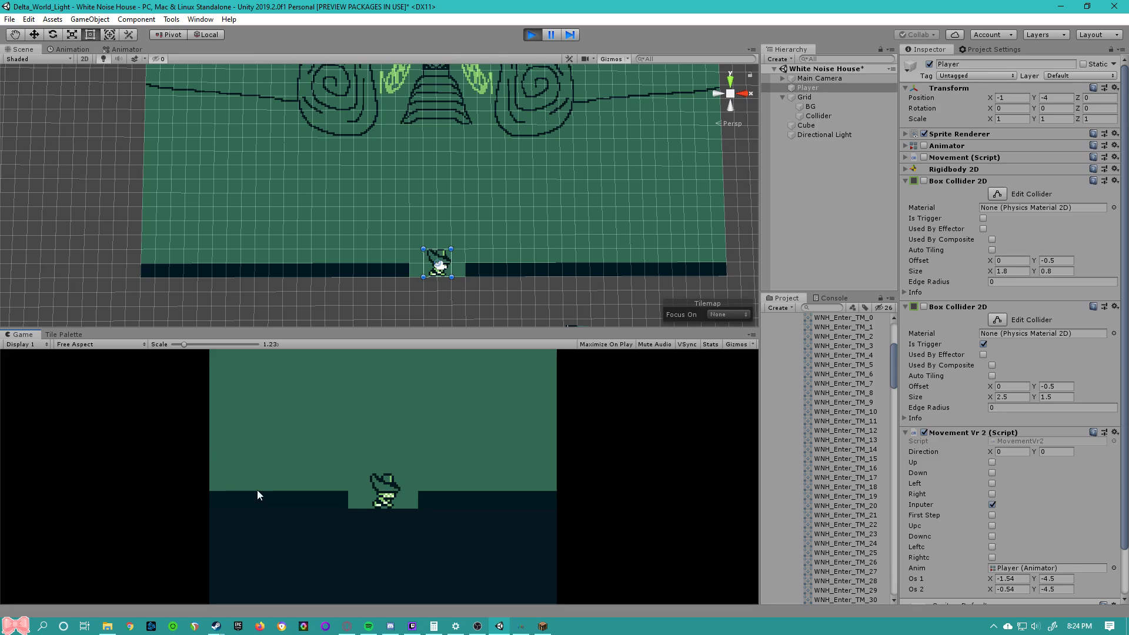
key(Up)
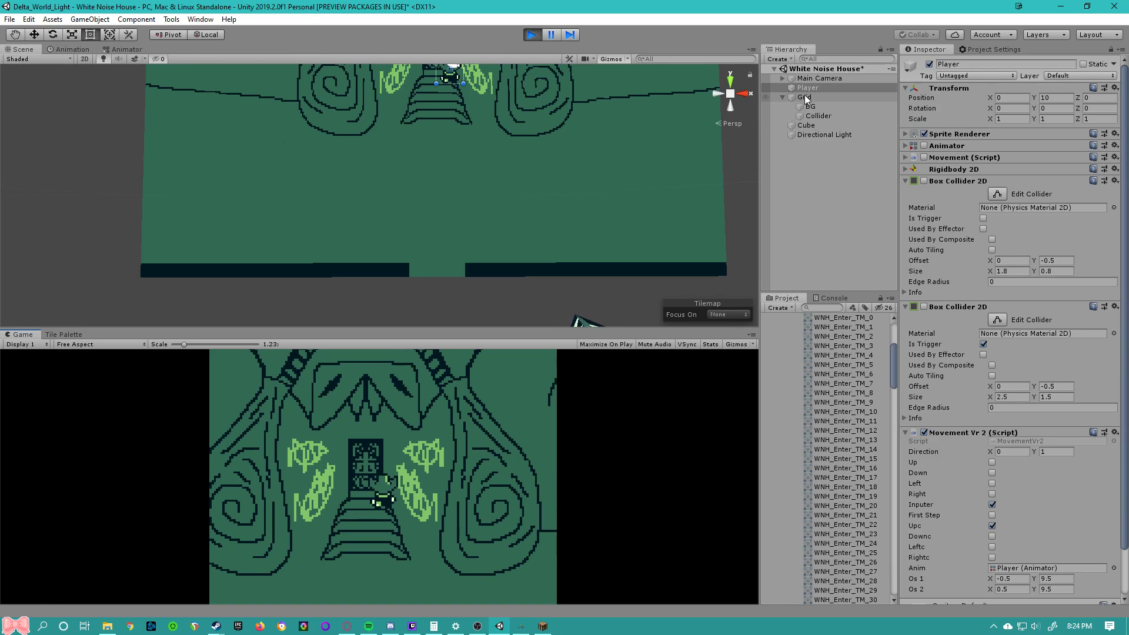
- Collapse the Player's two Box Collider 2D components and walk the character down the stairs and over to the right spiral's lower edge
click(905, 181)
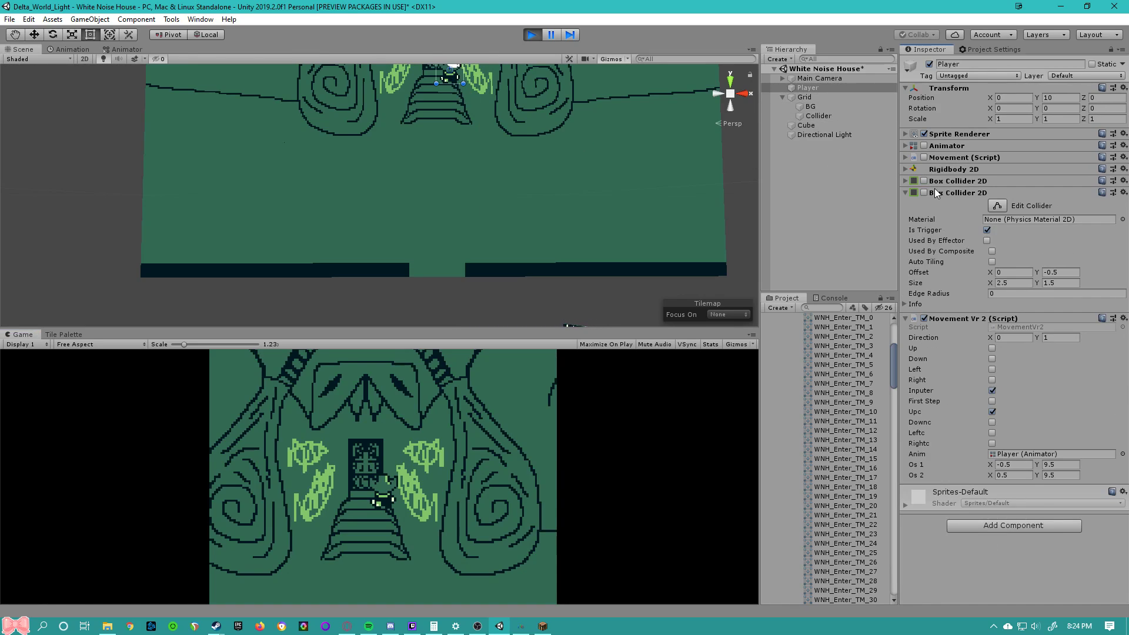
click(906, 193)
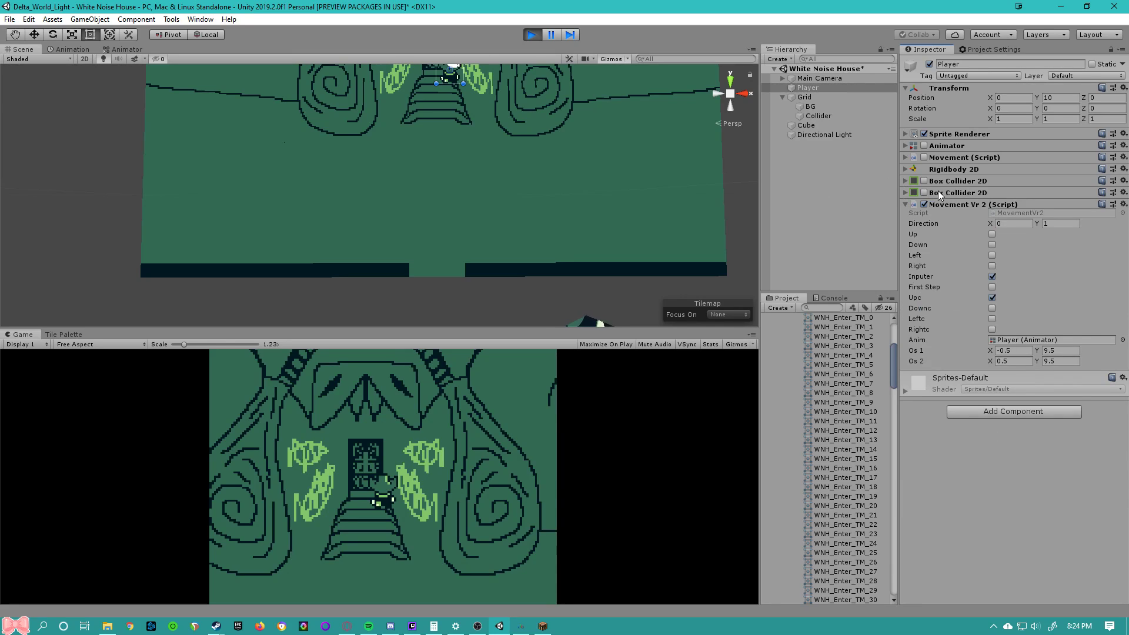
click(415, 438)
key(Down)
key(Right)
key(Down)
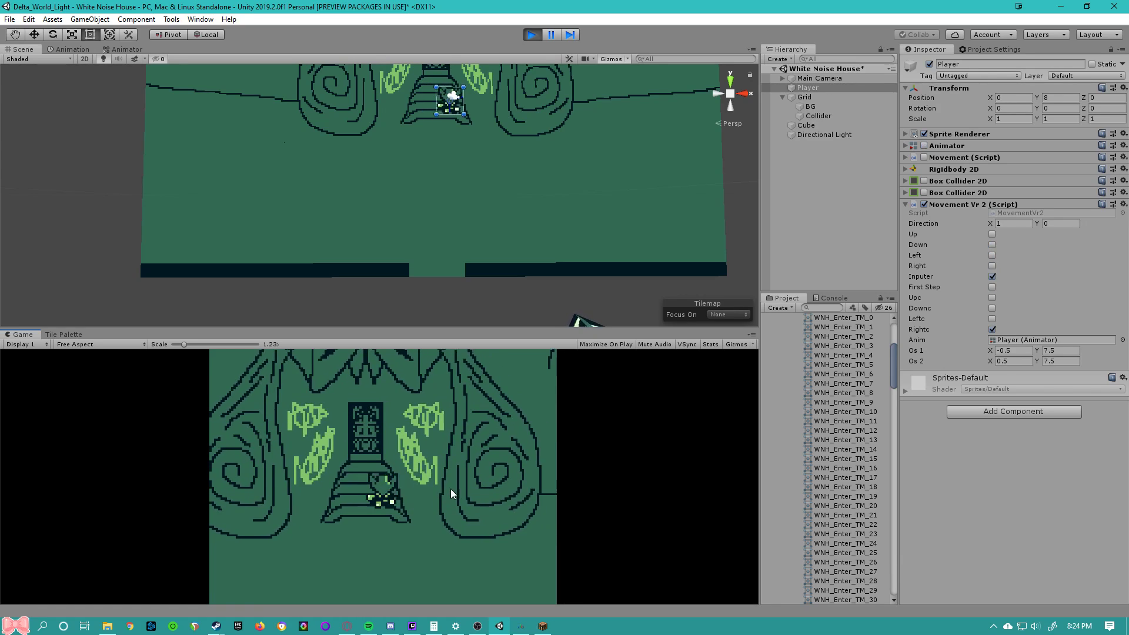
key(Right)
key(Right)
key(Up)
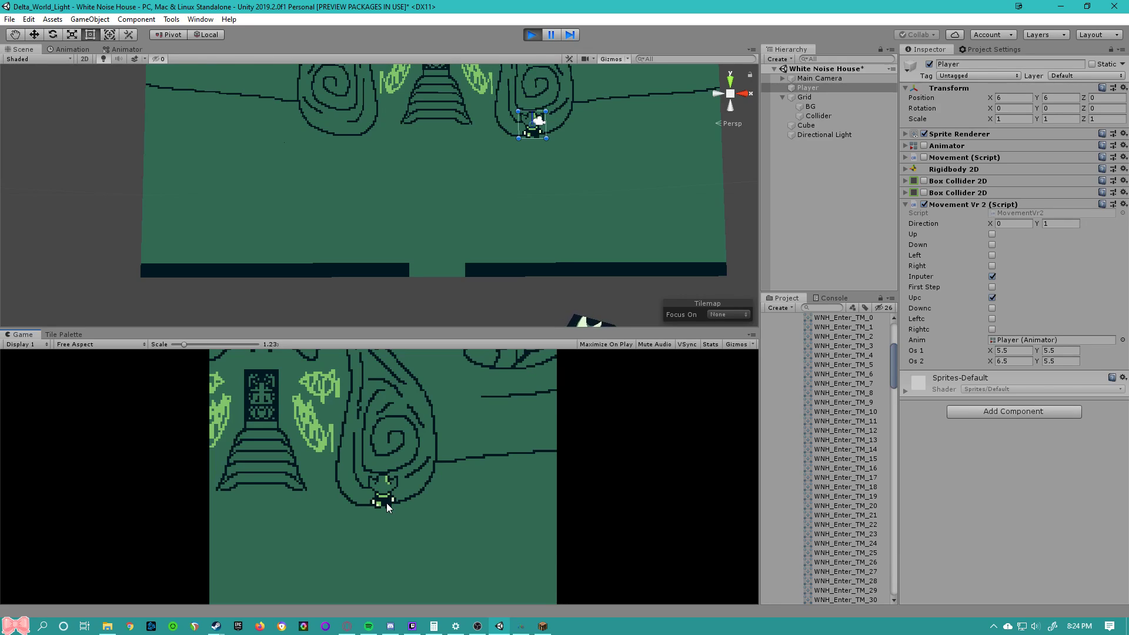
- Examine the character's placement against the right spiral's lower edge and the Collider tilemap's collider components
scroll(547, 150, up, 3)
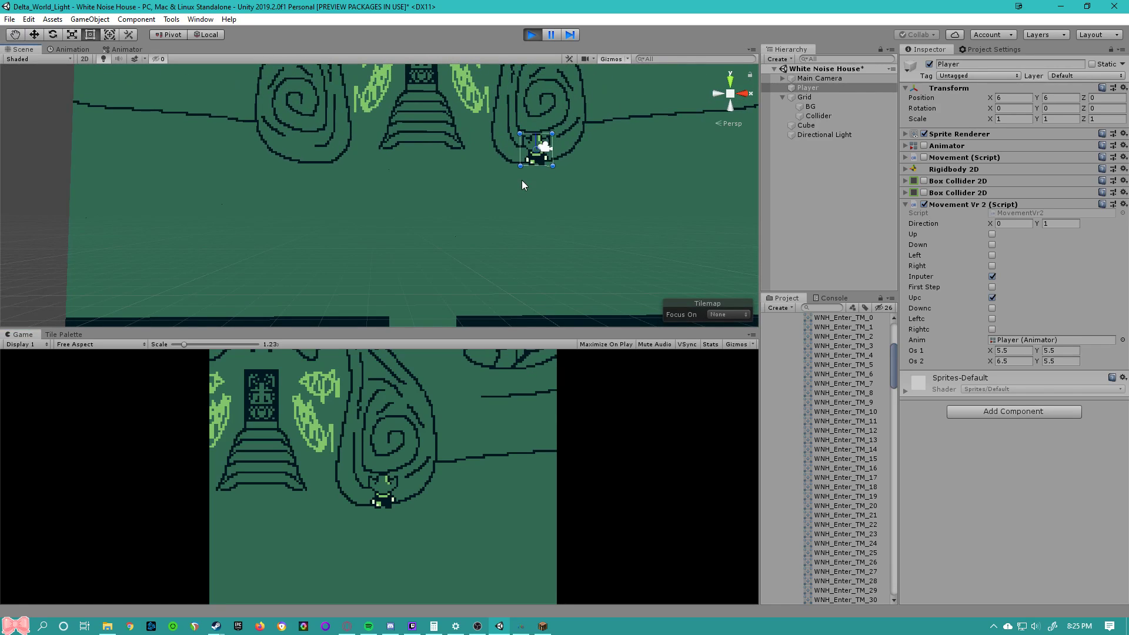
middle_drag(535, 147, 461, 243)
scroll(535, 234, up, 6)
scroll(462, 171, up, 3)
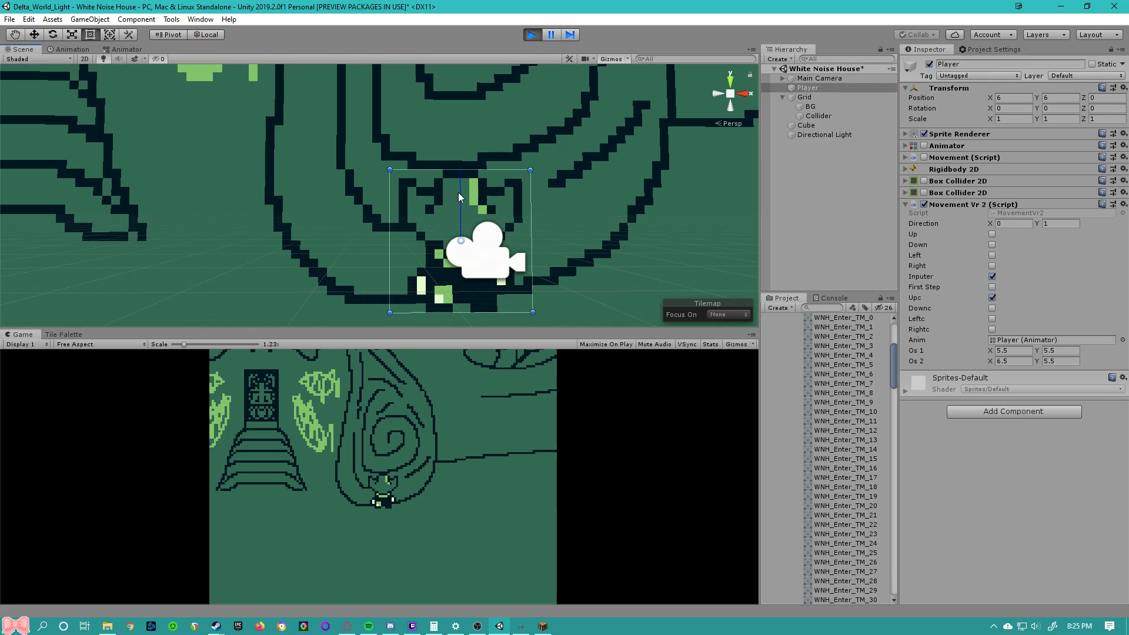
scroll(461, 203, up, 3)
middle_drag(461, 196, 496, 188)
scroll(520, 200, down, 1)
scroll(504, 191, down, 1)
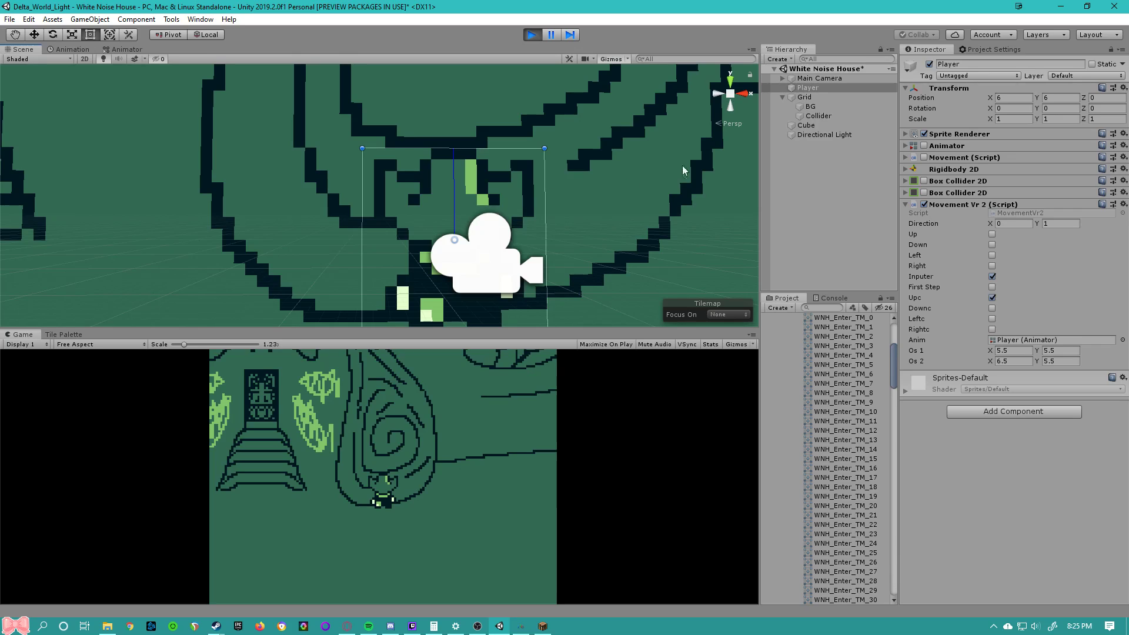
click(820, 115)
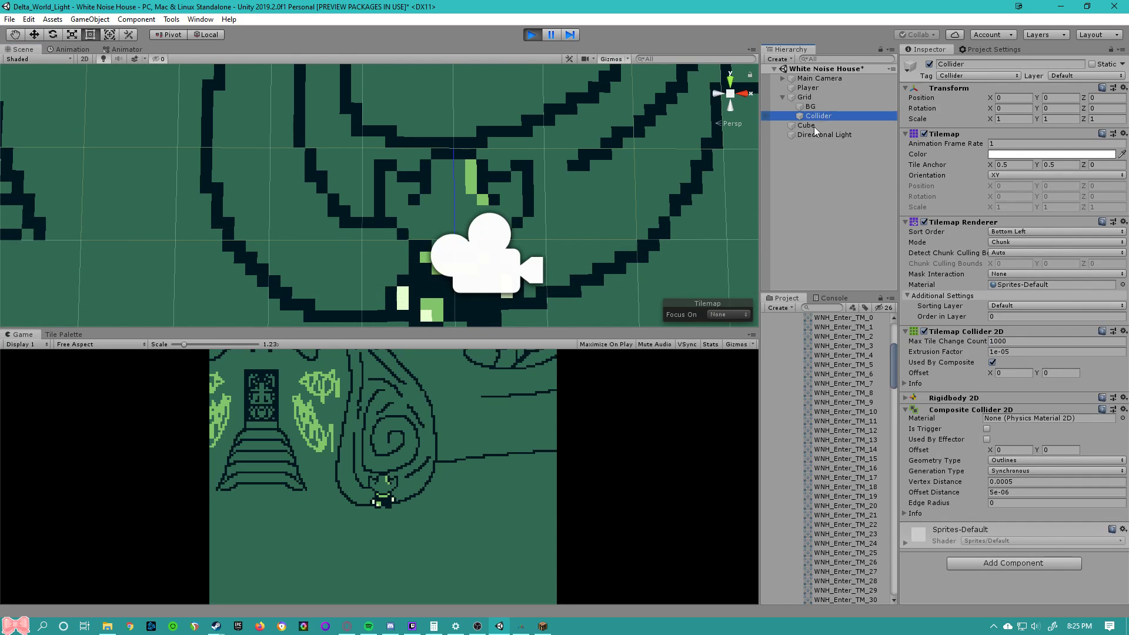
scroll(477, 171, down, 2)
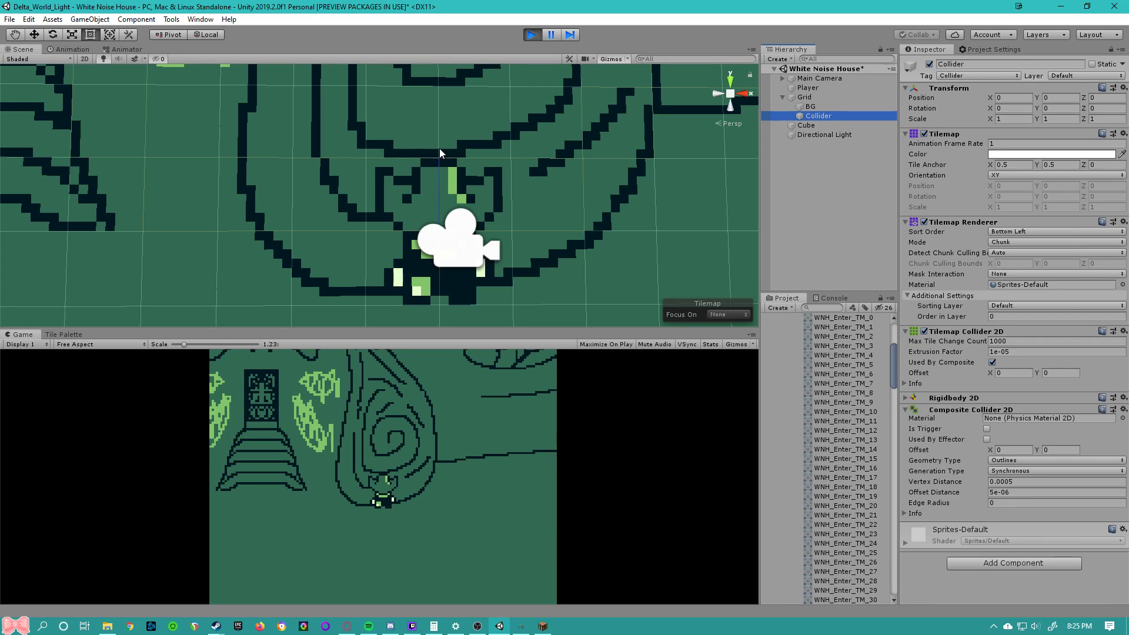
- Step the character down below the right spiral and test walking up and down at its edge
click(450, 406)
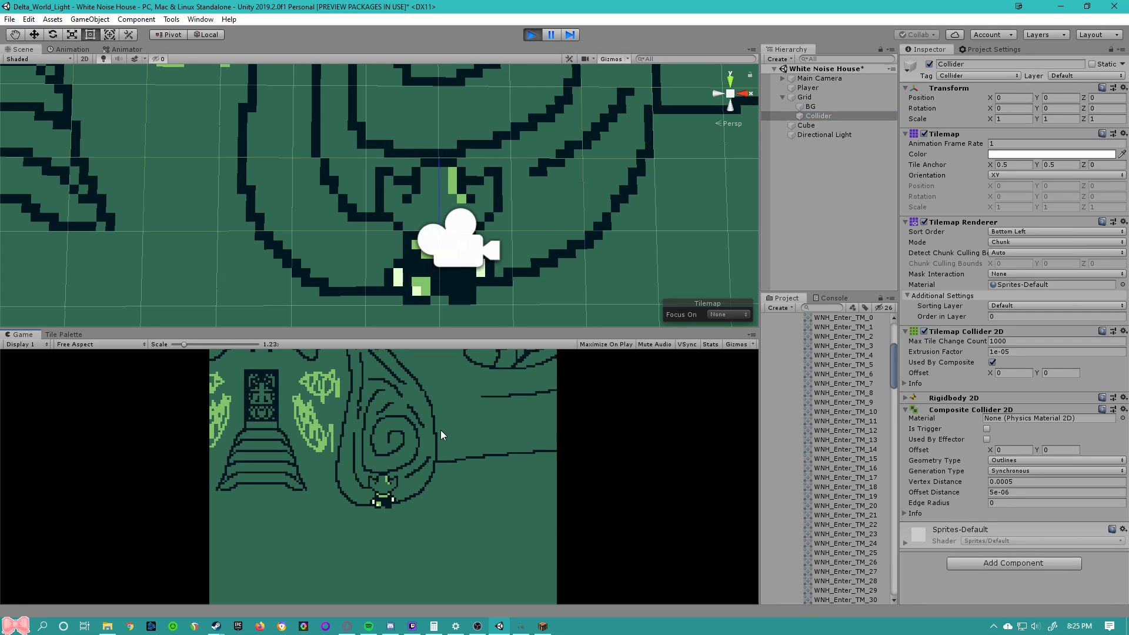
key(Down)
middle_drag(490, 294, 485, 208)
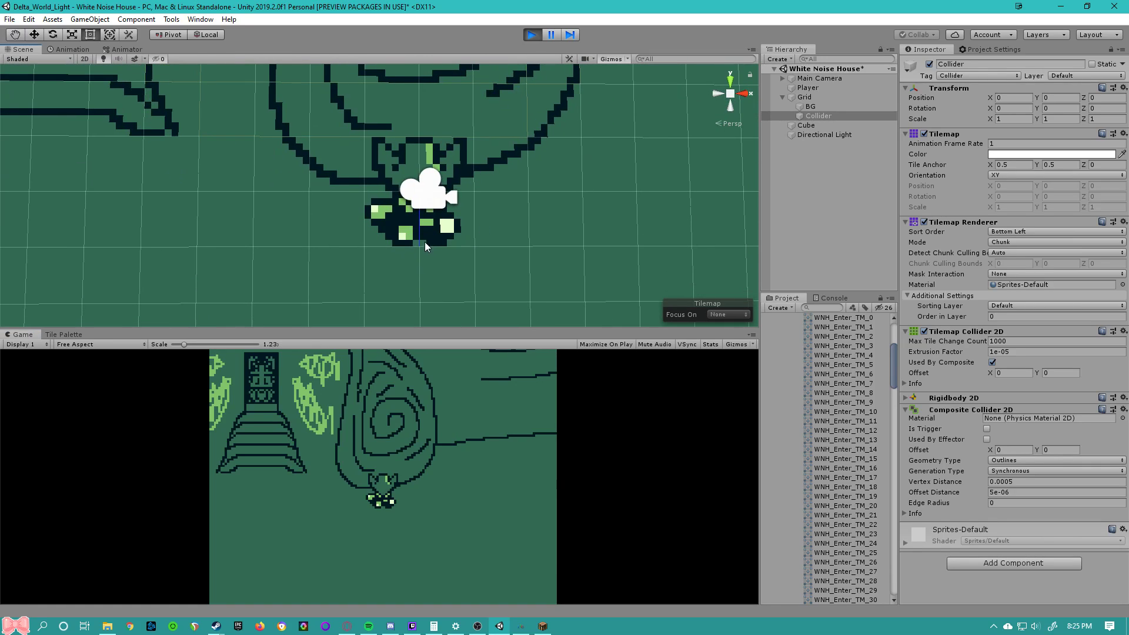
click(440, 500)
key(Up)
key(Down)
key(Down)
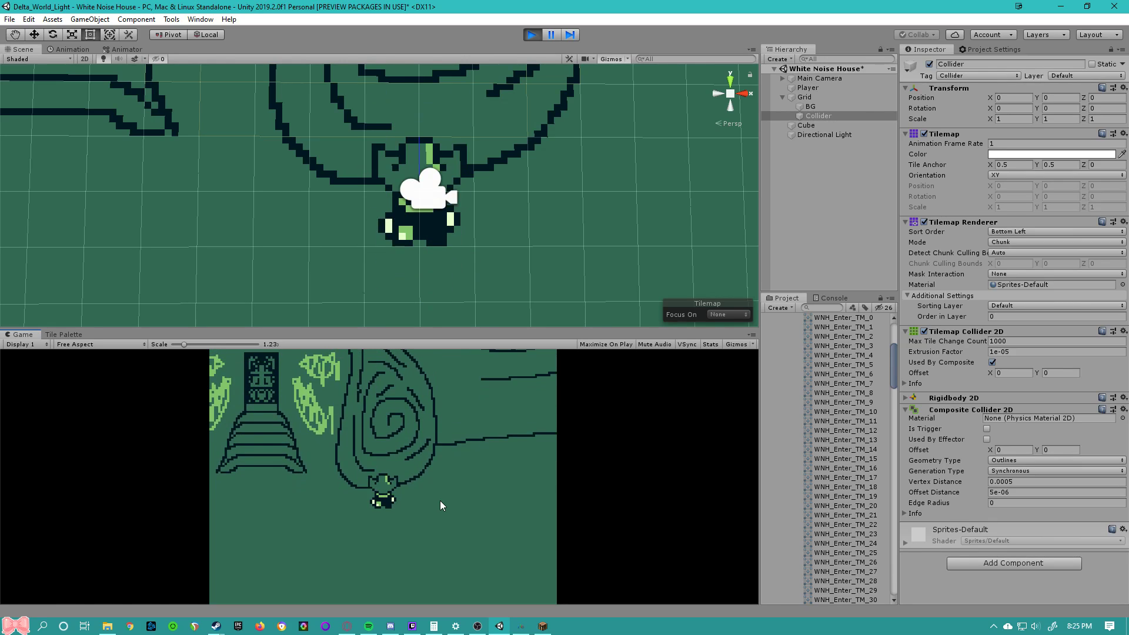
- Walk the character around the right spiral's lower edge up to the corner where the ground line meets the spiral
key(Up)
key(Right)
key(Right)
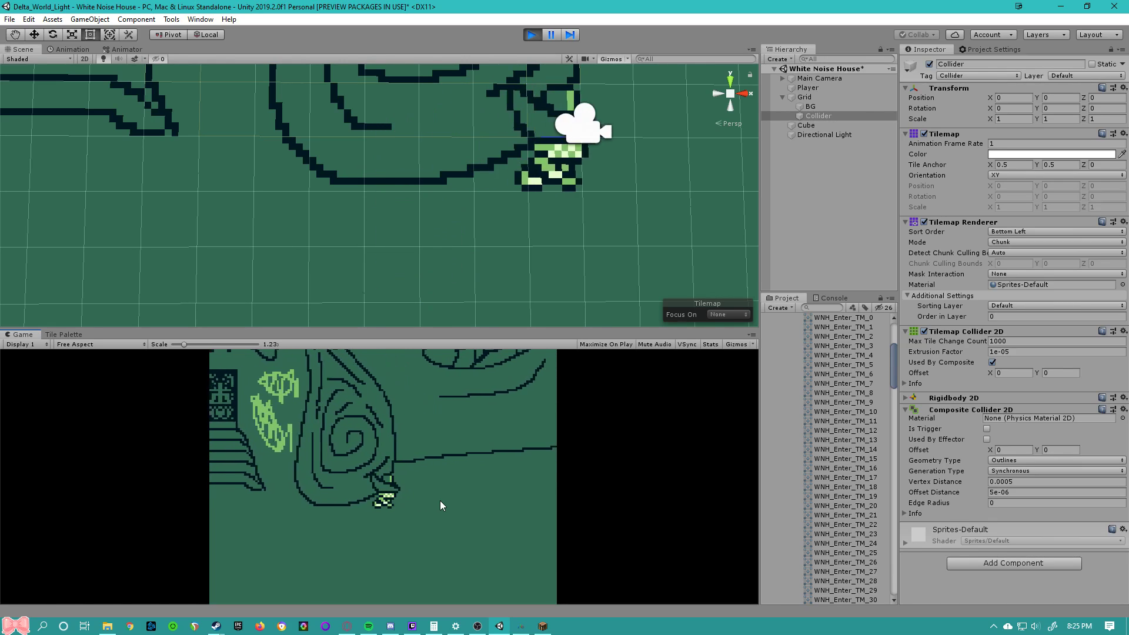
key(Up)
scroll(510, 270, up, 5)
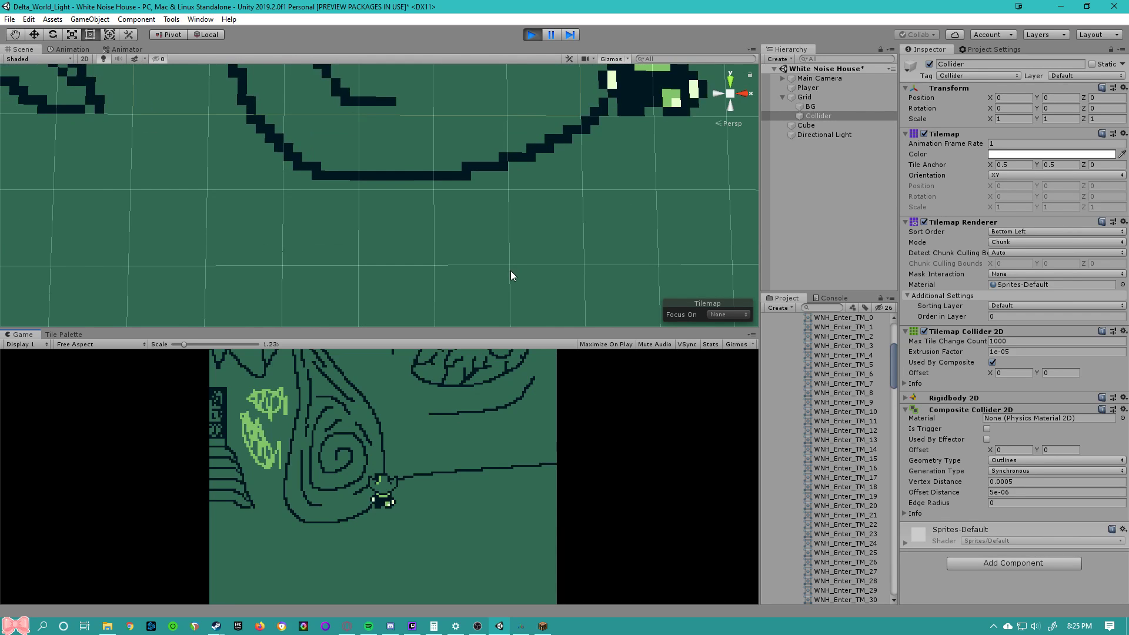
key(Left)
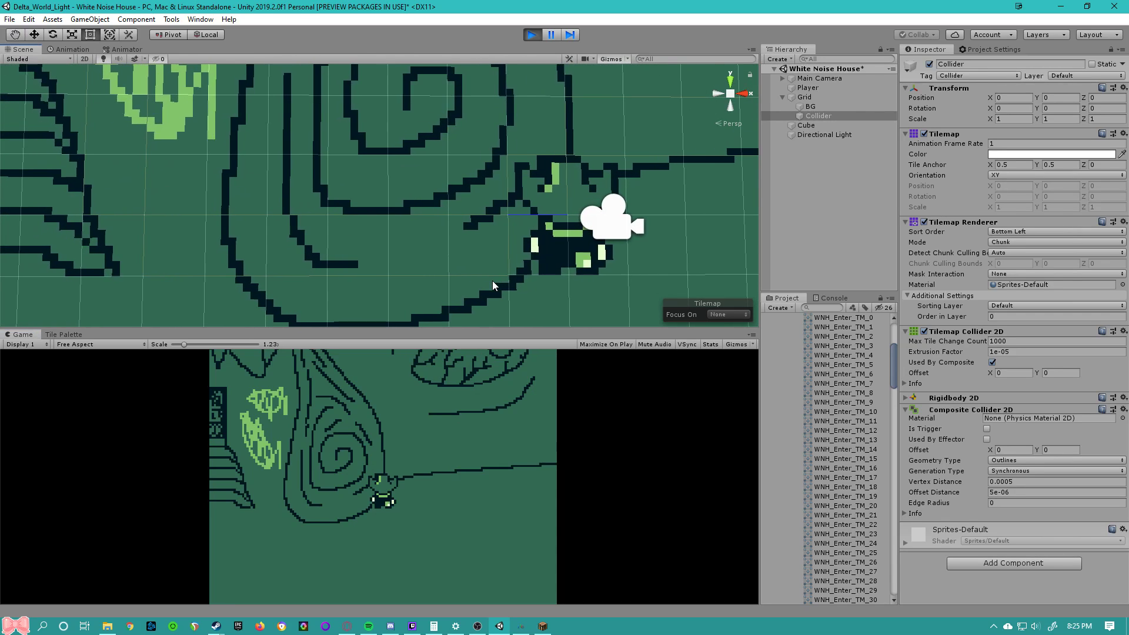
- Return focus to the running game and test stepping sideways and up against the spiral's right side
click(392, 402)
key(Right)
key(Left)
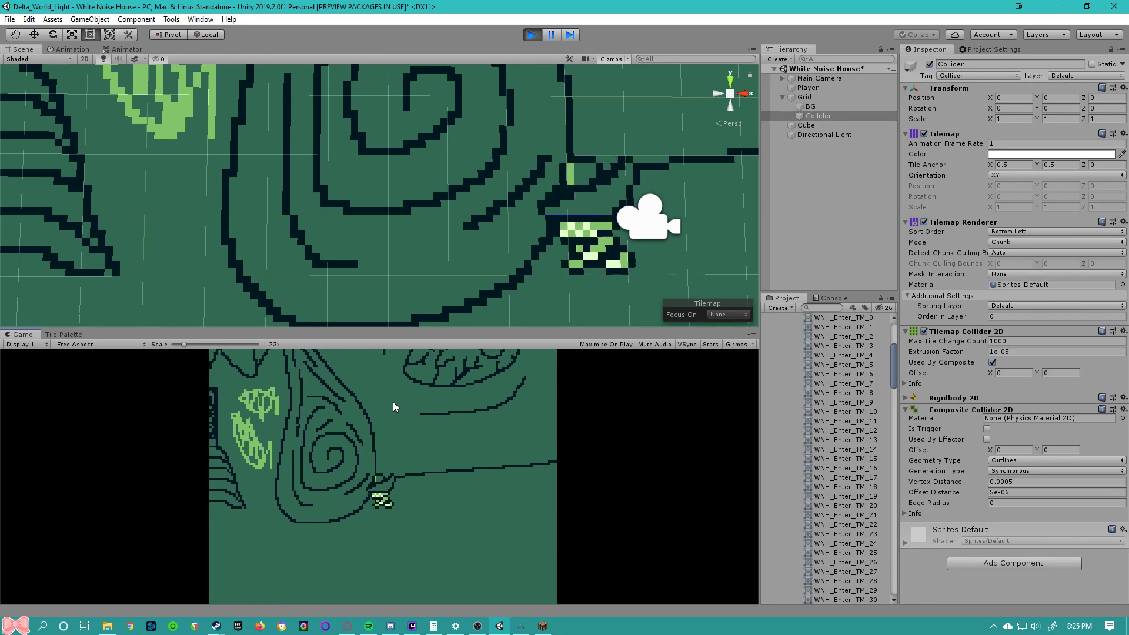
key(Right)
key(Left)
key(Up)
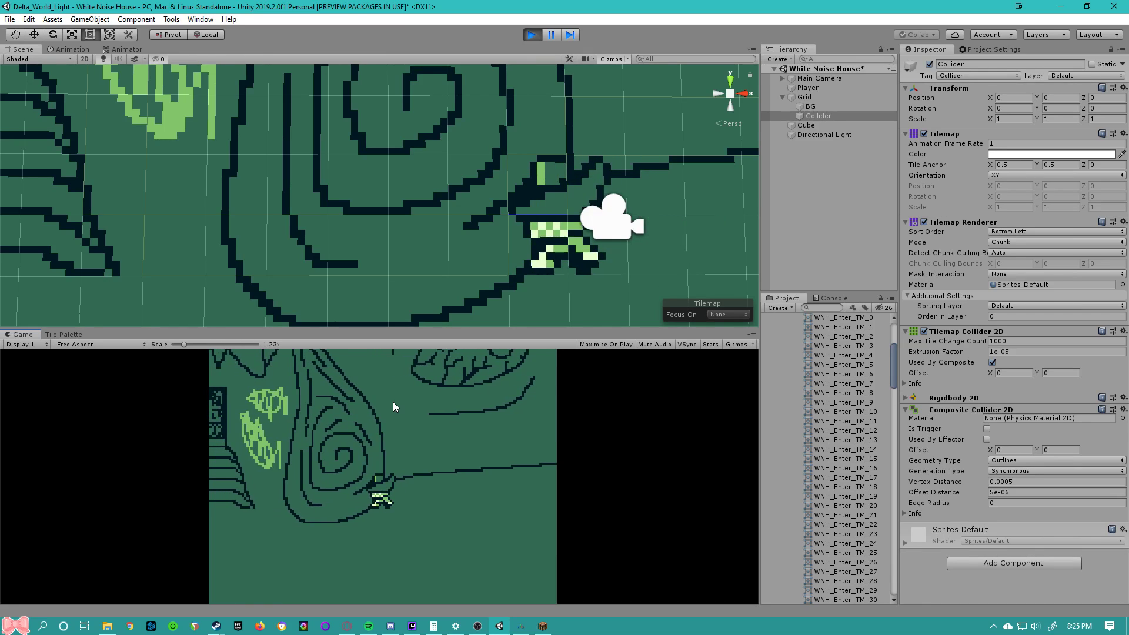
- Walk the character down and left beneath the right spiral and test walking up into its lower edge
key(Down)
key(Left)
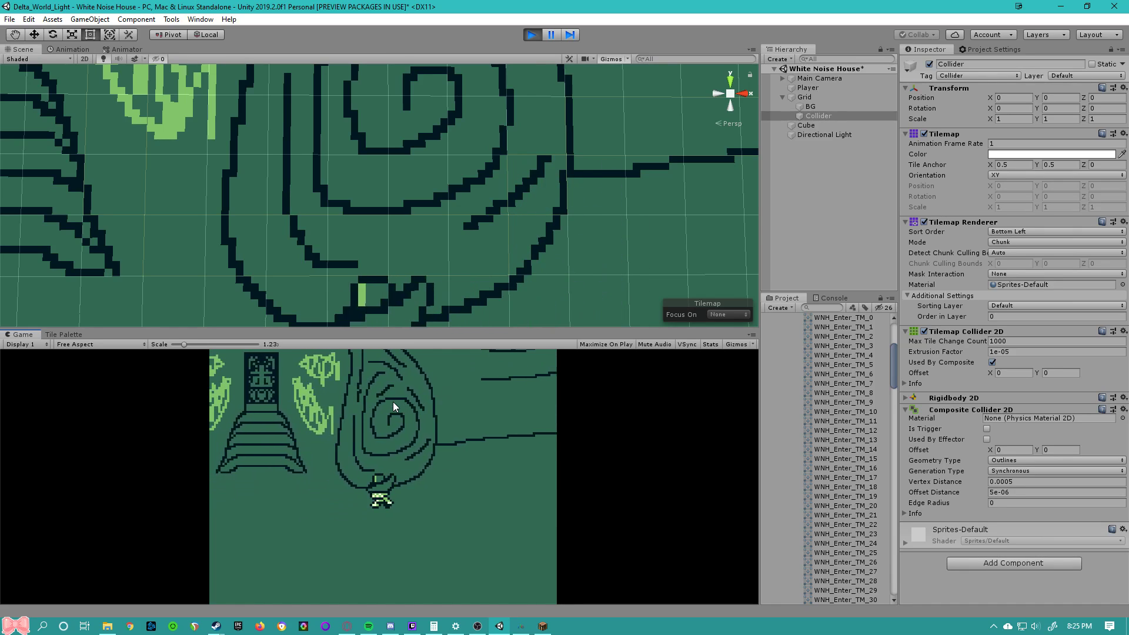
key(Up)
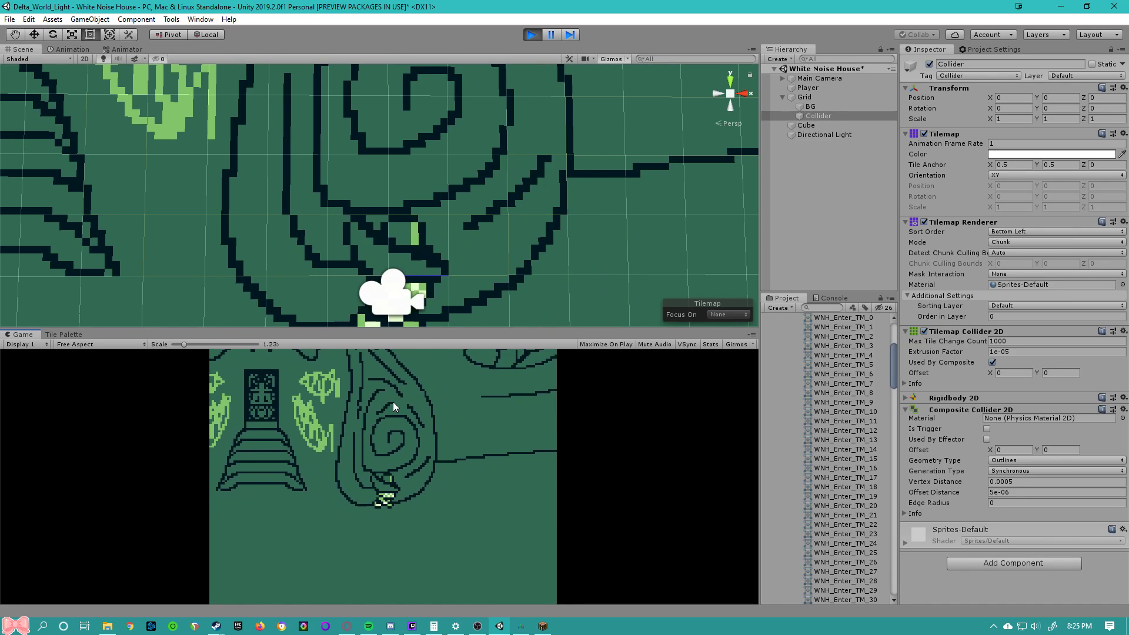
key(Up)
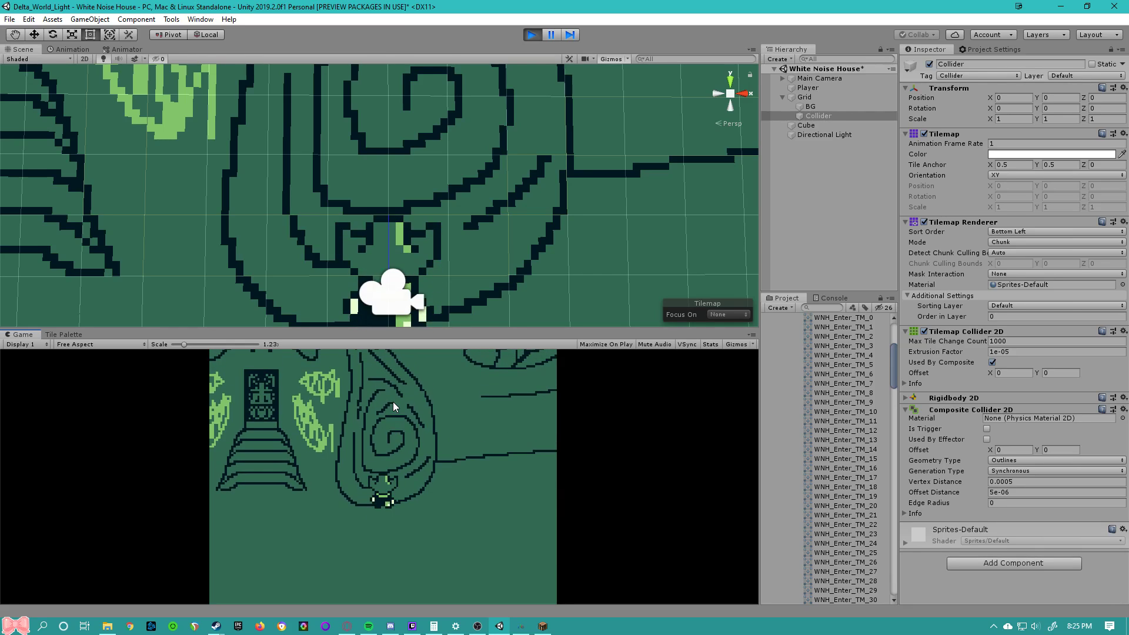
- Walk the character back and forth along the spiral's lower edge, testing upward and downward steps there
key(Right)
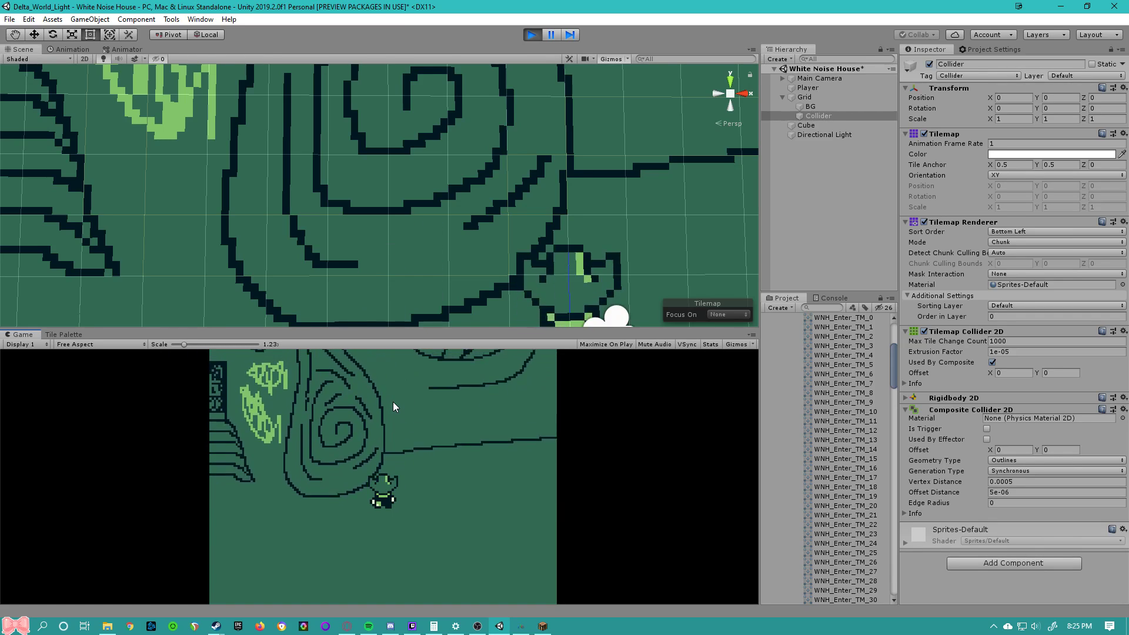
key(Up)
key(Down)
key(Left)
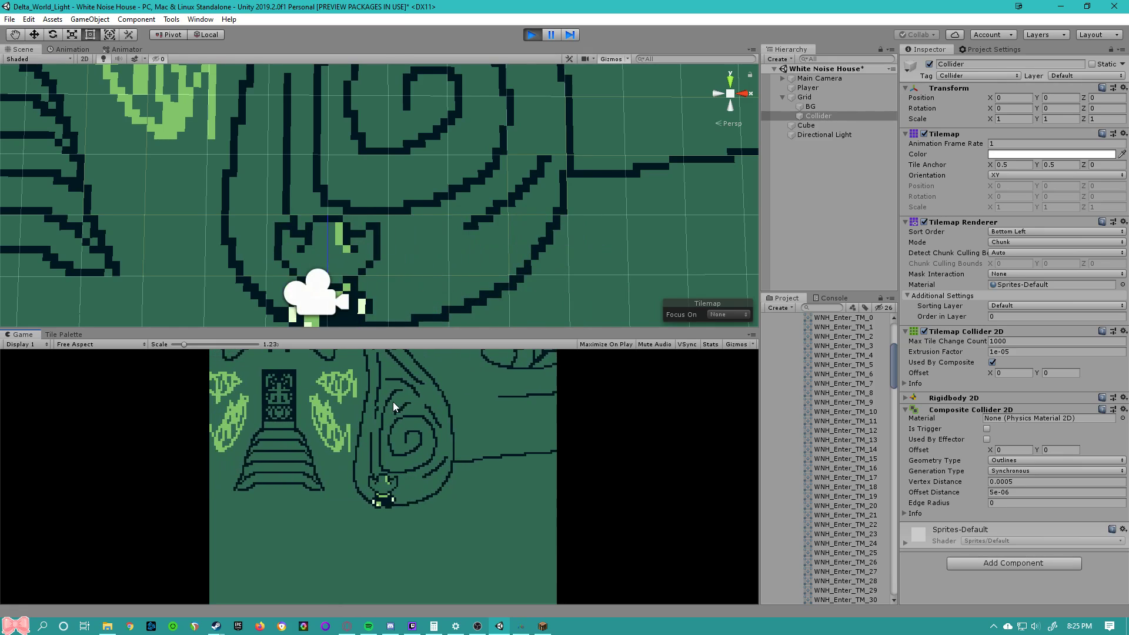
key(Right)
key(Right)
key(Left)
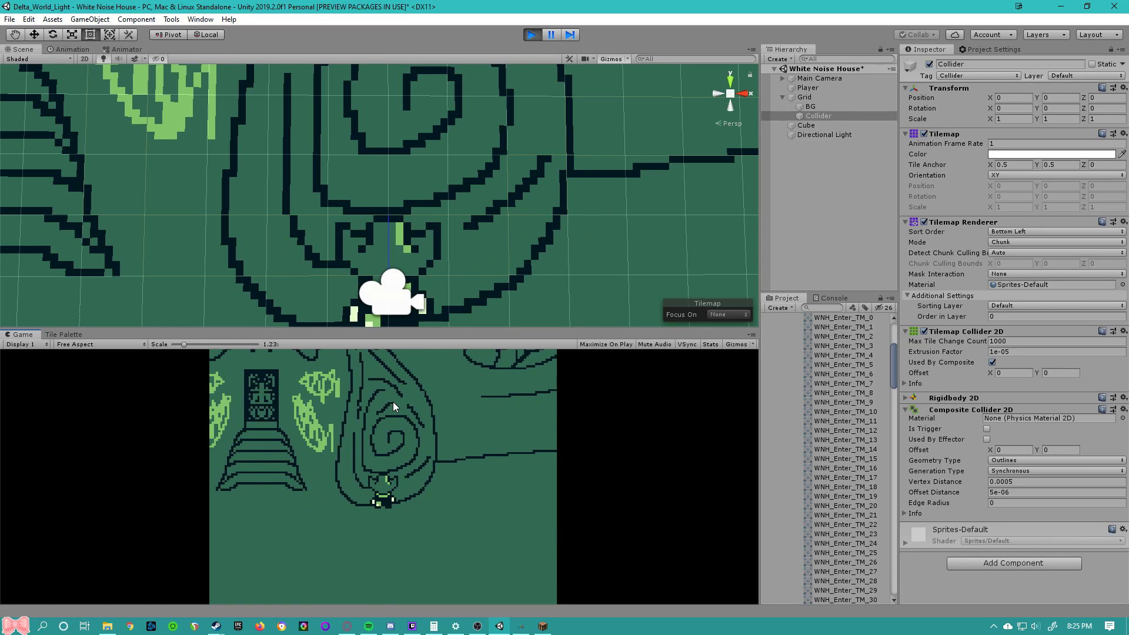
key(Down)
key(Up)
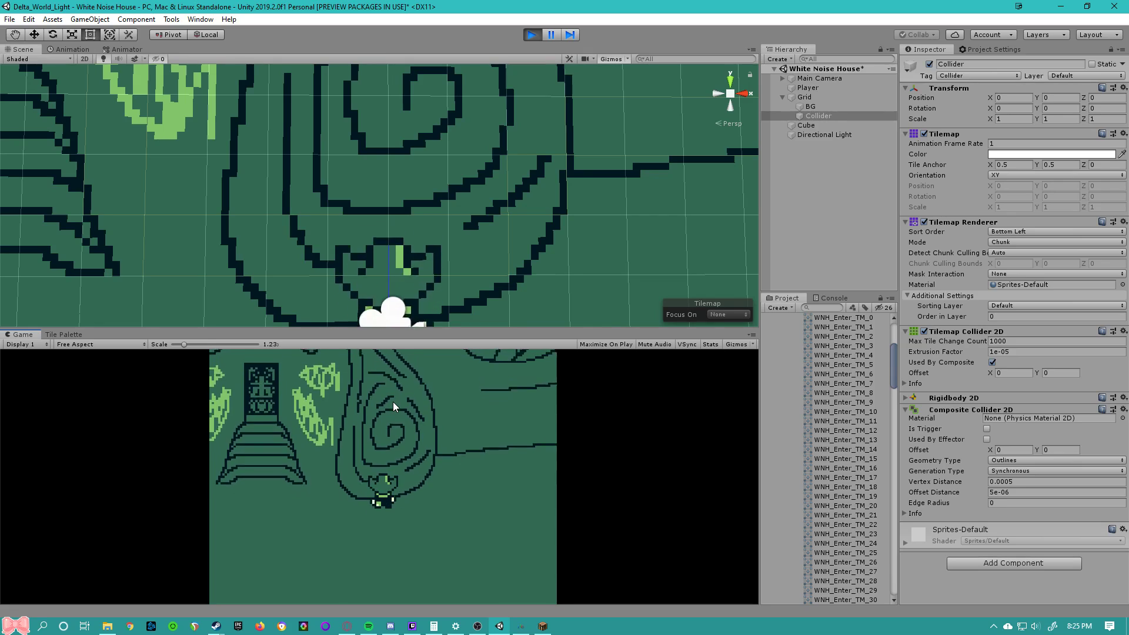
- Move the character around to the spiral's right side and test steps left and right below the ground line
key(Right)
key(Up)
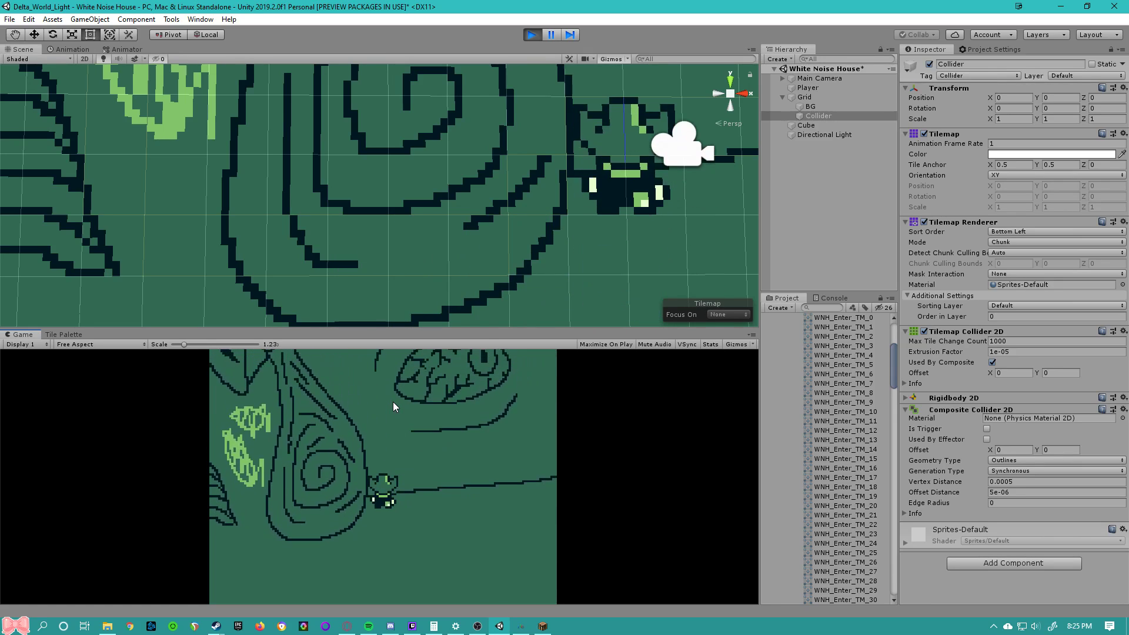
key(Down)
key(Left)
key(Right)
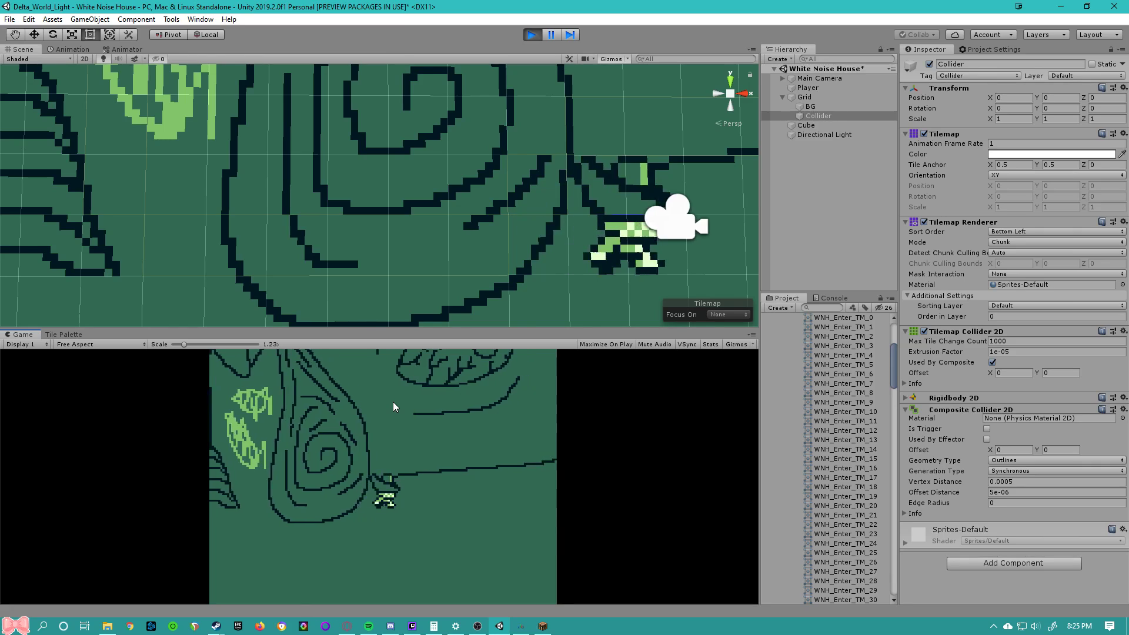
key(Left)
key(Right)
key(Left)
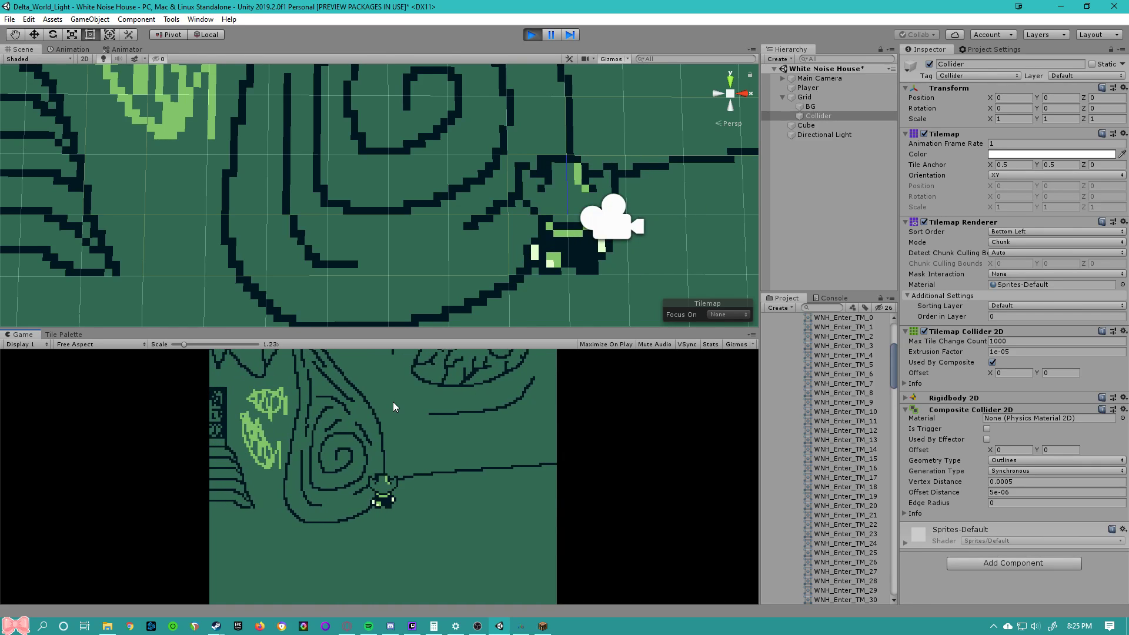
- Walk the character down beneath the right spiral and back up to the corner at the ground line
key(Down)
key(Left)
key(Down)
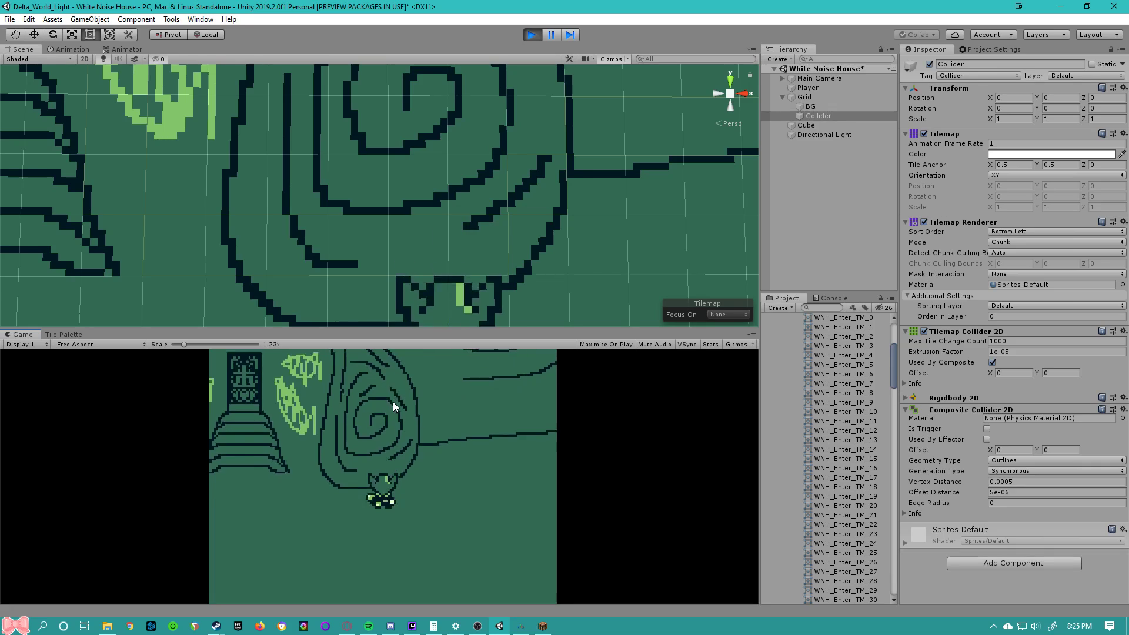
key(Right)
key(Up)
key(Left)
key(Up)
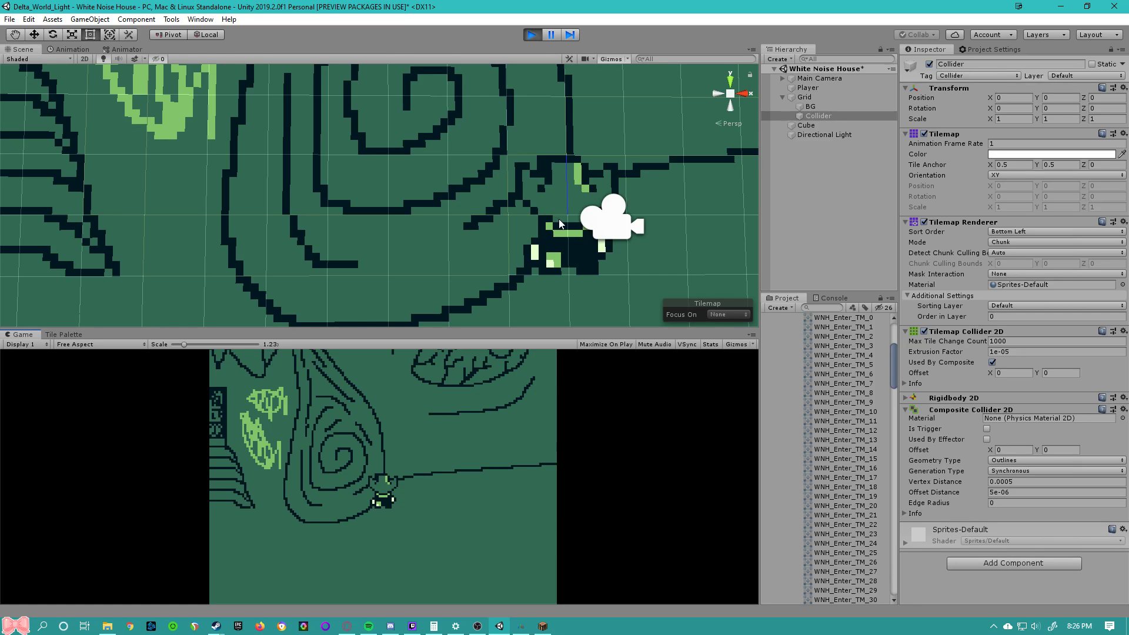
- Examine the character's position against the spiral's outline and ground line in the Scene view
scroll(560, 223, down, 10)
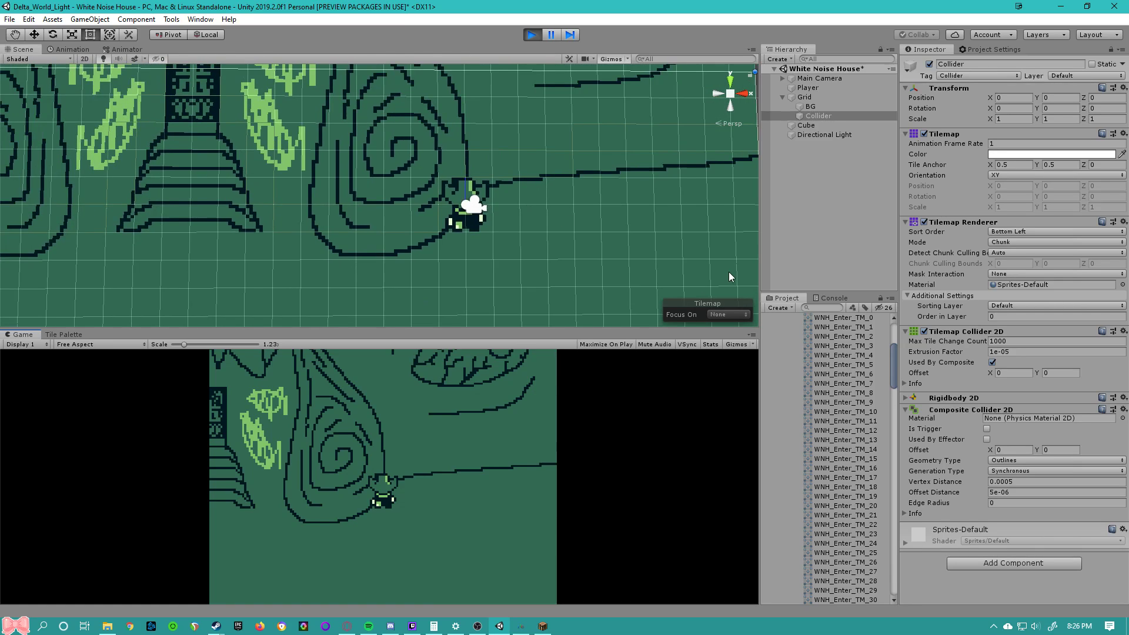
scroll(452, 189, up, 2)
middle_drag(497, 156, 467, 212)
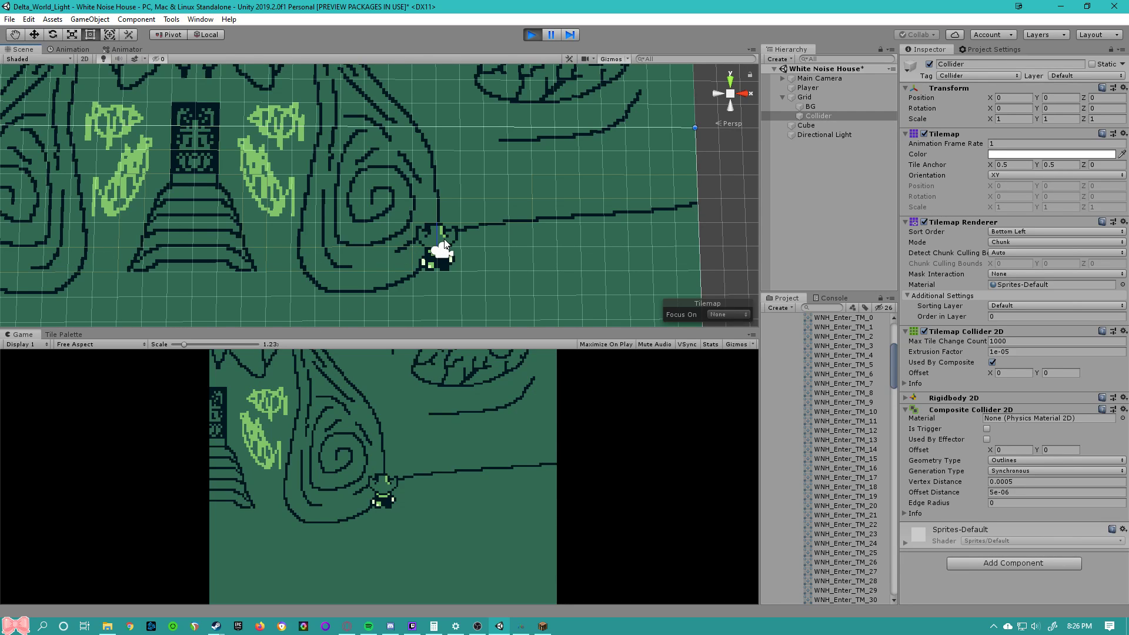
scroll(445, 244, up, 6)
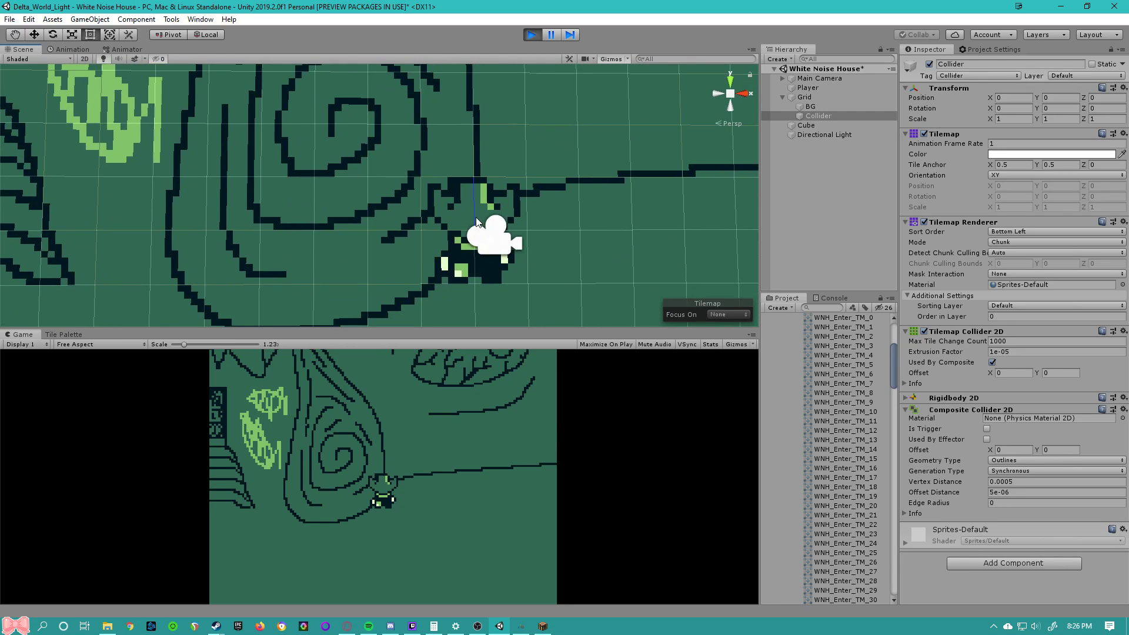
scroll(477, 218, up, 4)
scroll(488, 222, down, 3)
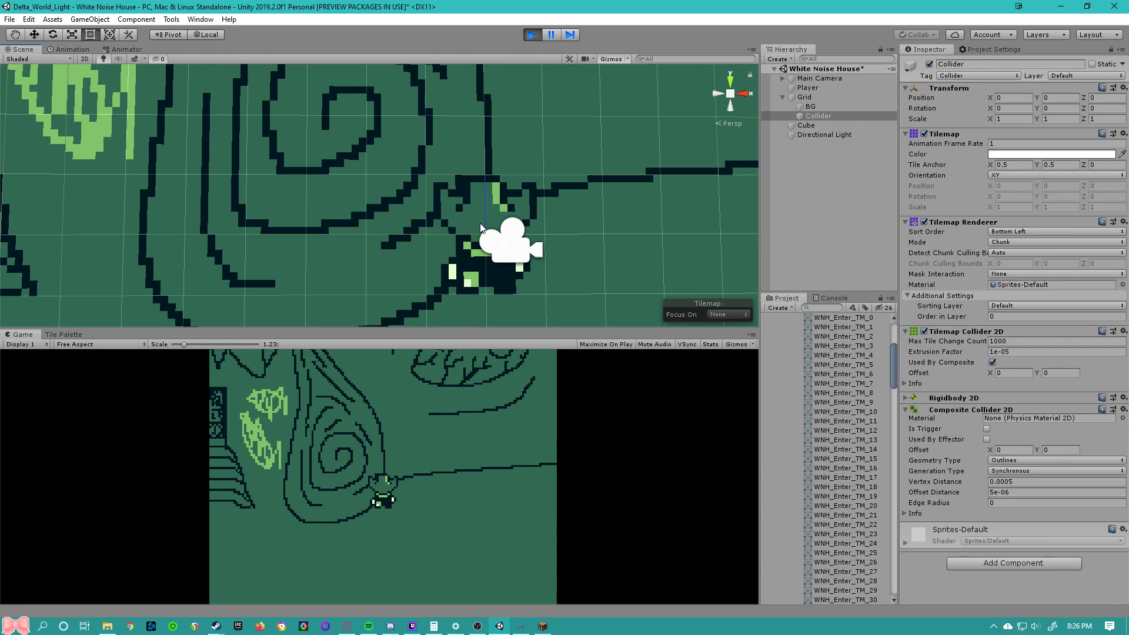
scroll(472, 239, down, 1)
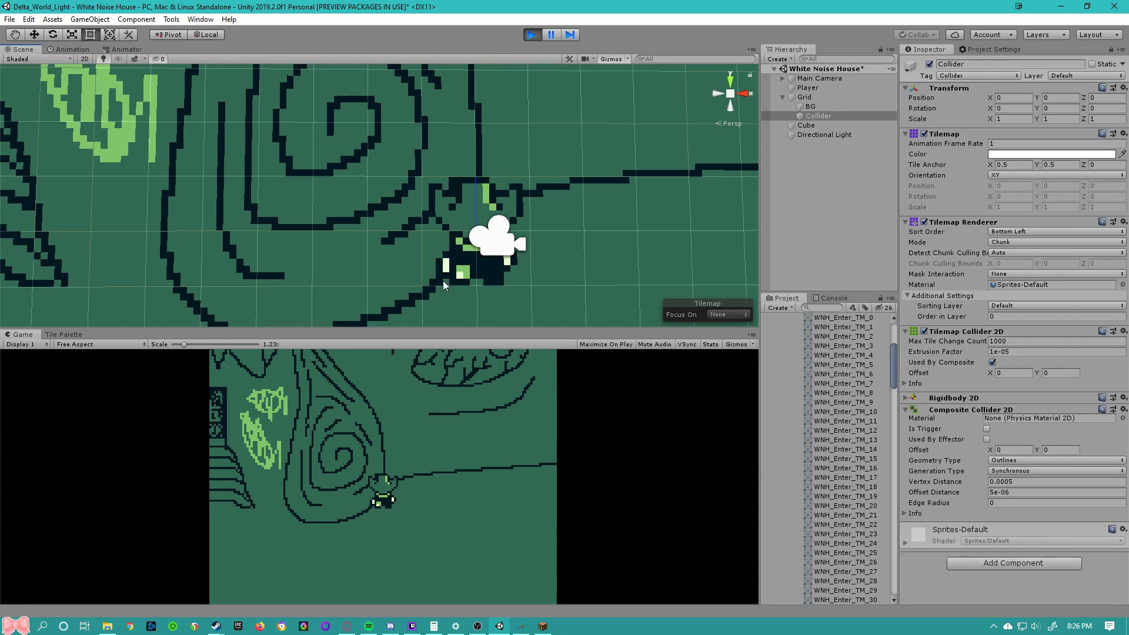
- Walk the character away from the spiral in the running game and up onto the ground line
click(441, 429)
key(Down)
key(Right)
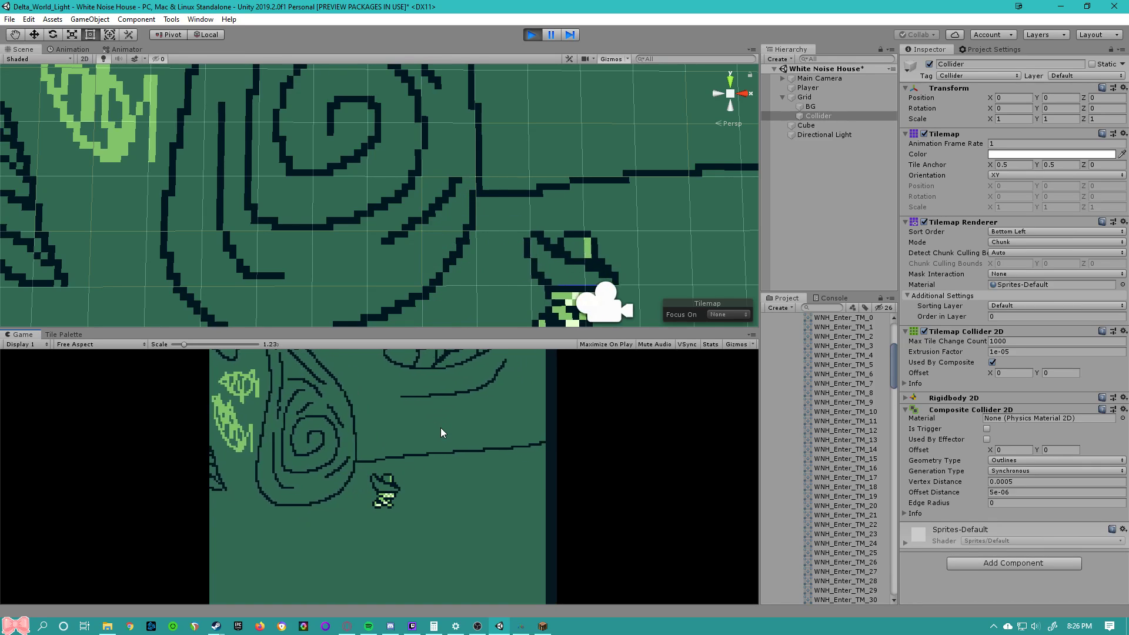
key(Up)
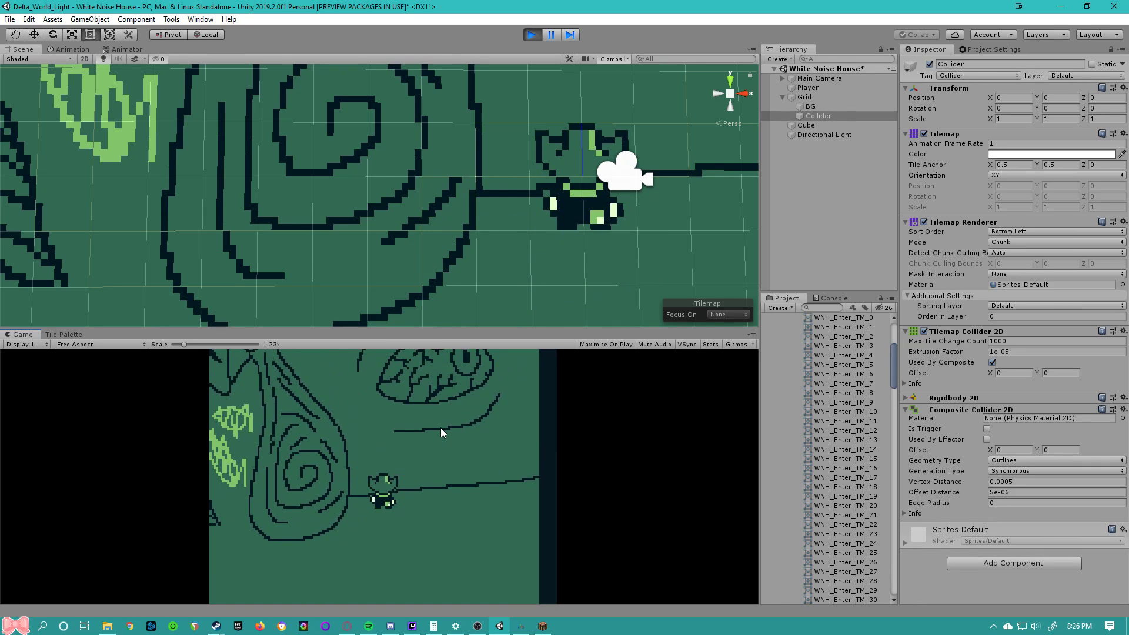
- Select the Player to show its movement script values, and step the character left, down and up beside the spiral
click(596, 225)
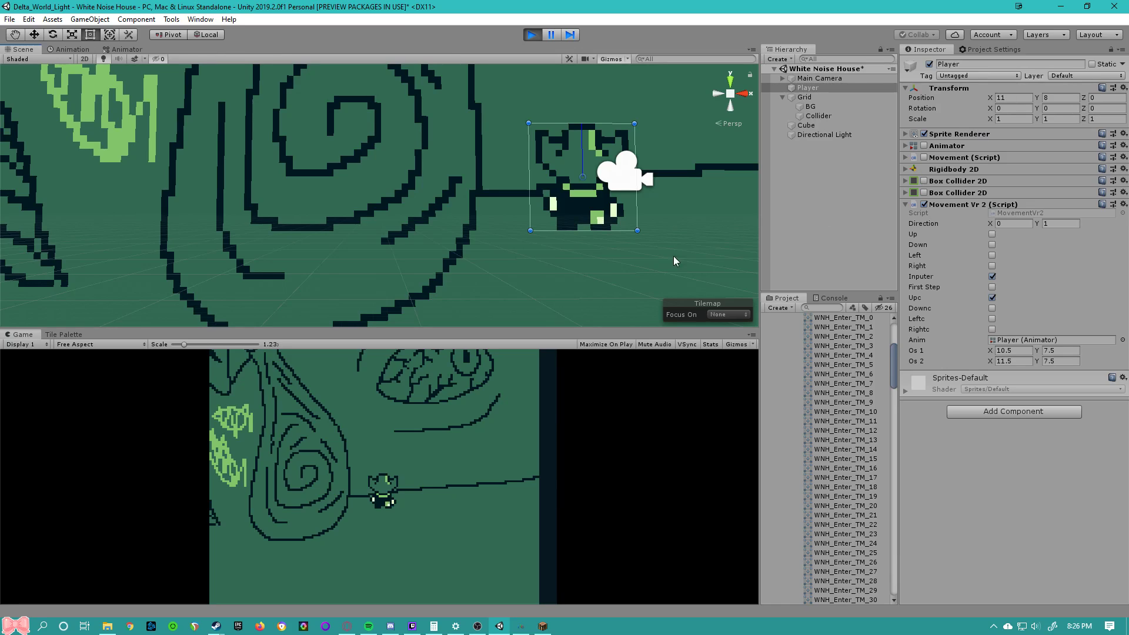
key(Left)
key(Down)
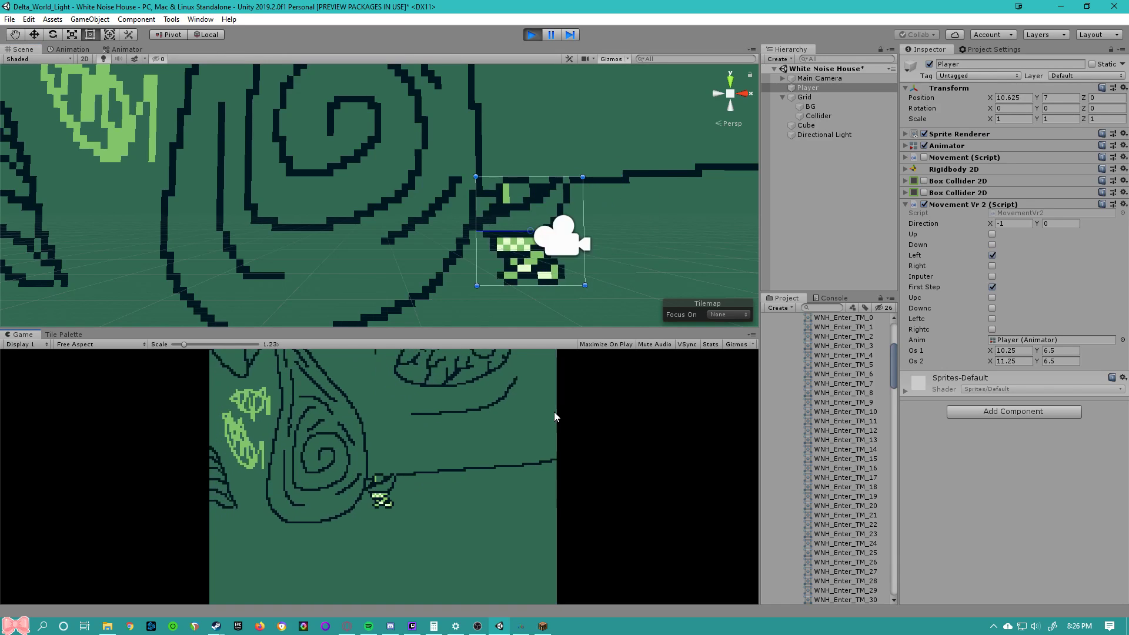
key(Up)
key(Down)
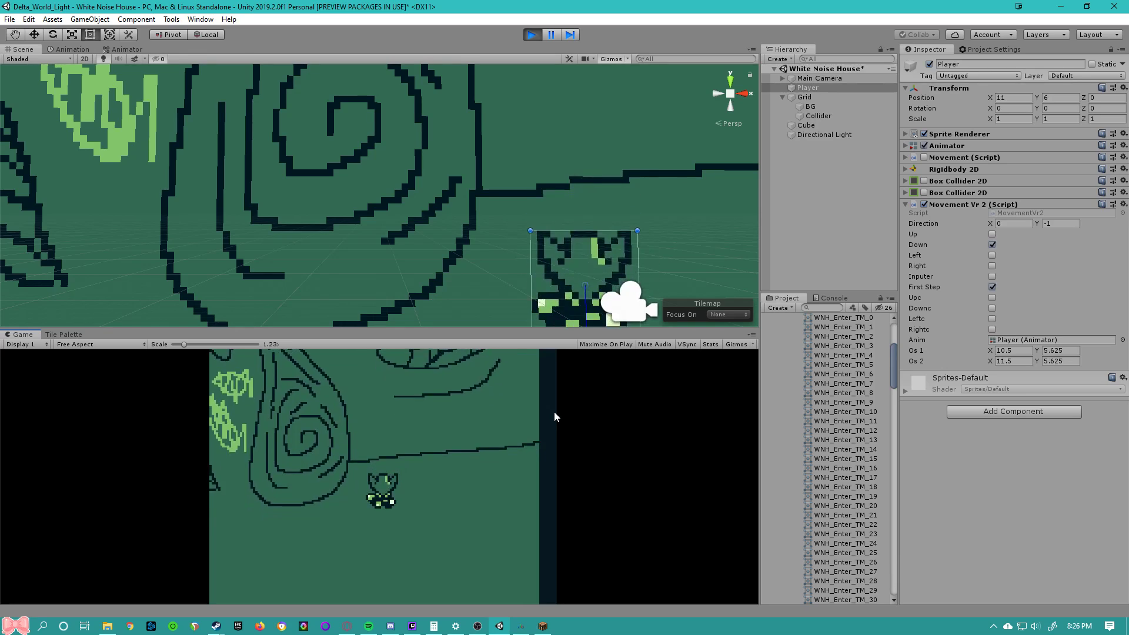
- Walk the character in small loops beside the spiral to check the Player's direction and Os values while moving
key(Right)
key(Up)
key(Left)
key(Down)
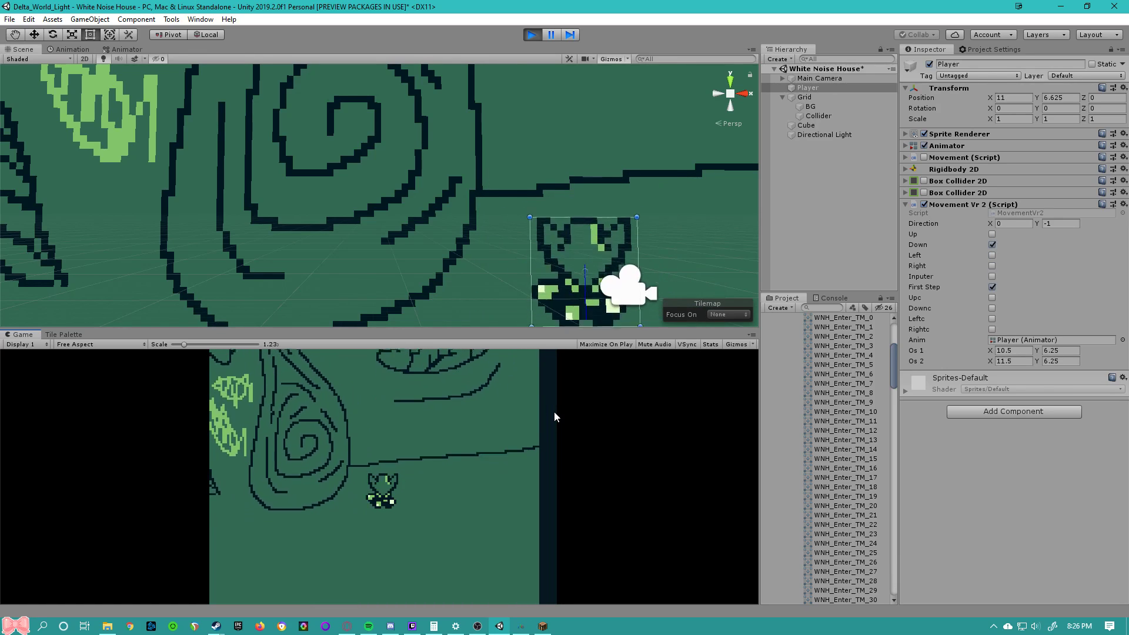
key(Left)
key(Up)
key(Right)
key(Right)
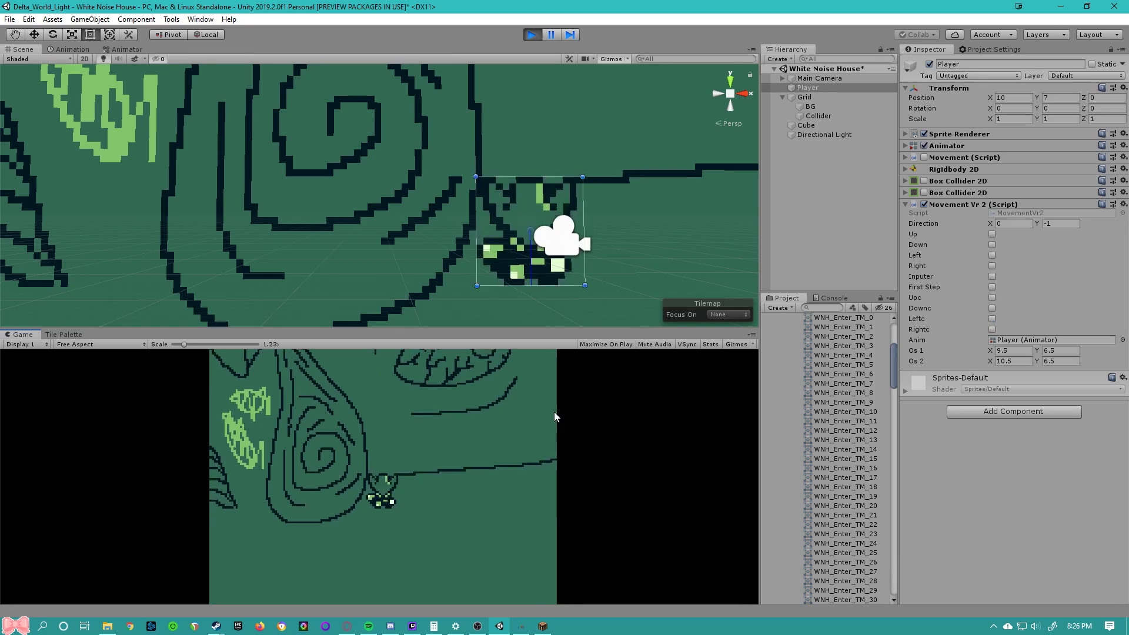
- Test walking left into the spiral's right side from below and on the ground line, watching the Player's script values
key(Left)
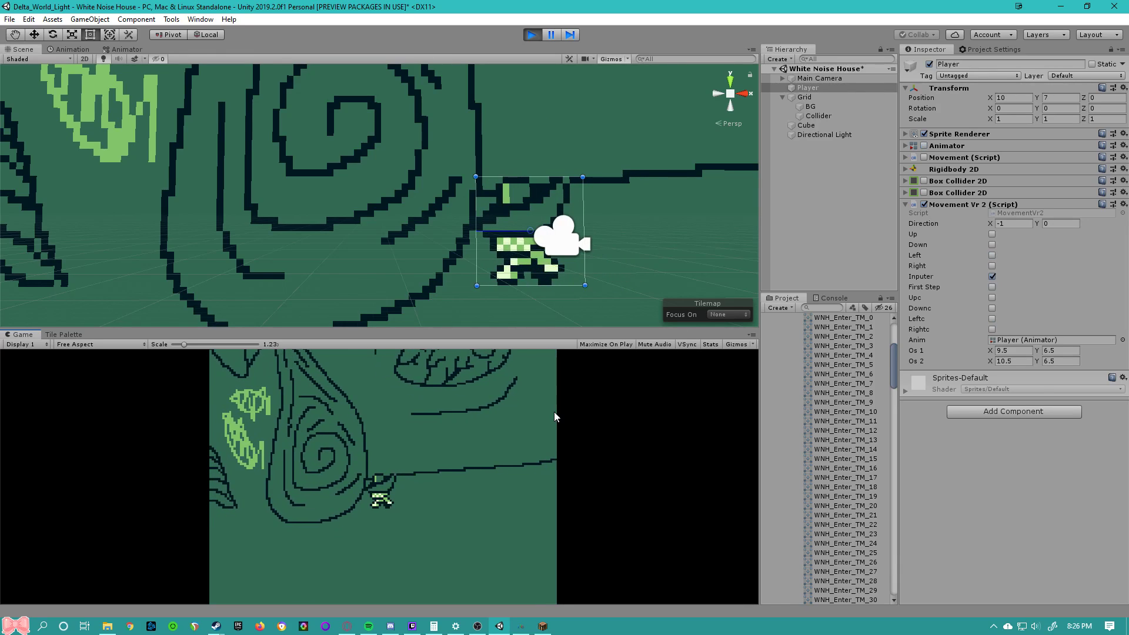
key(Up)
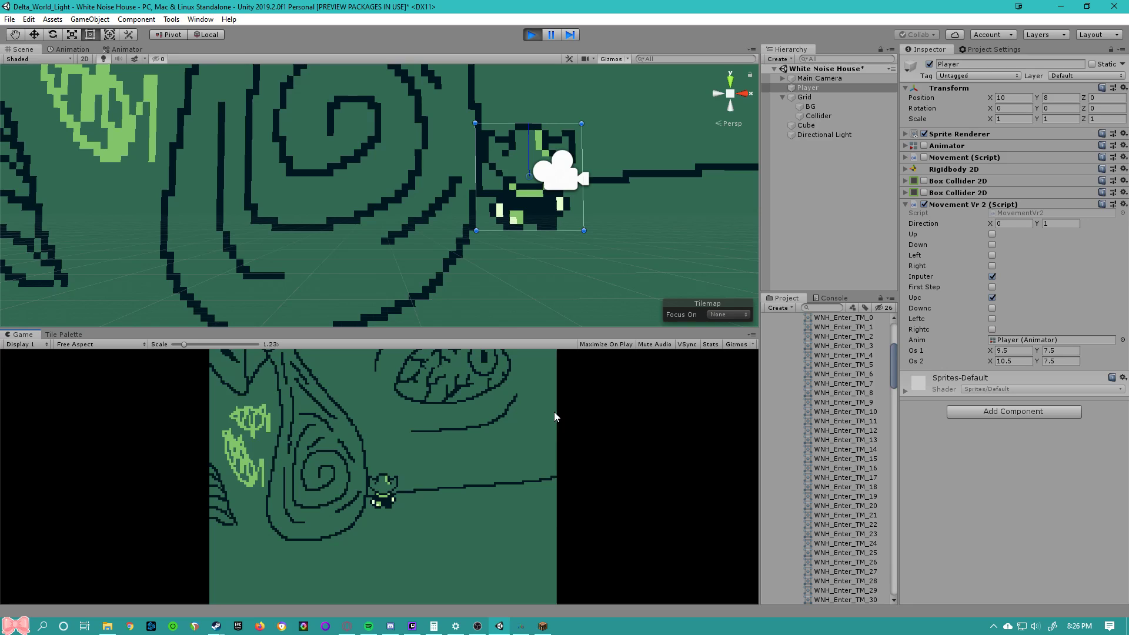
key(Left)
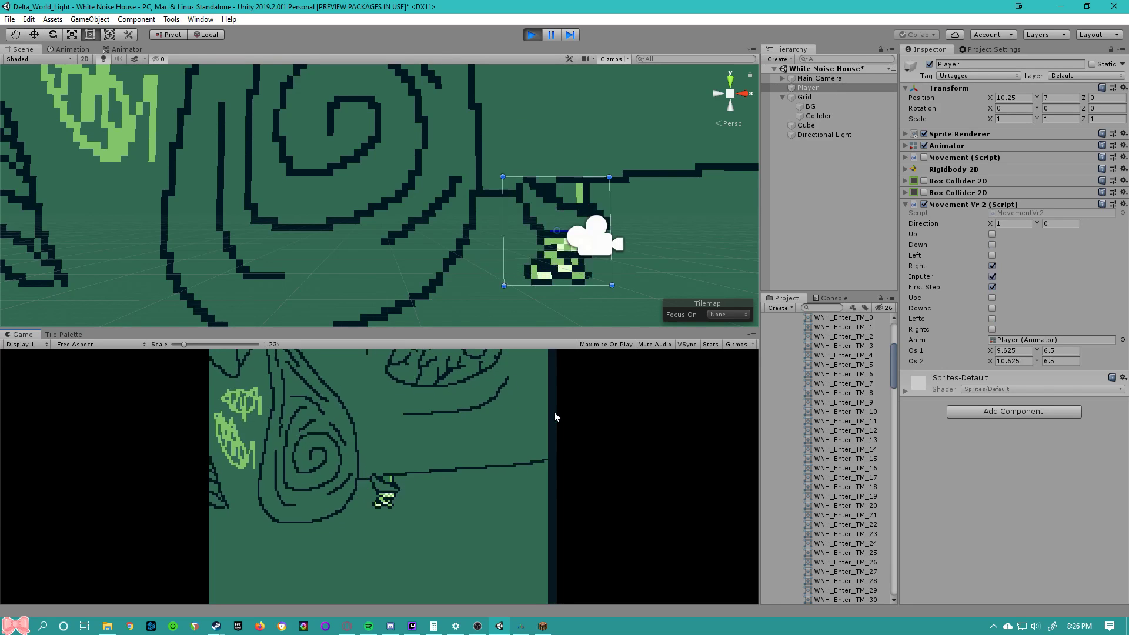
key(Right)
key(Left)
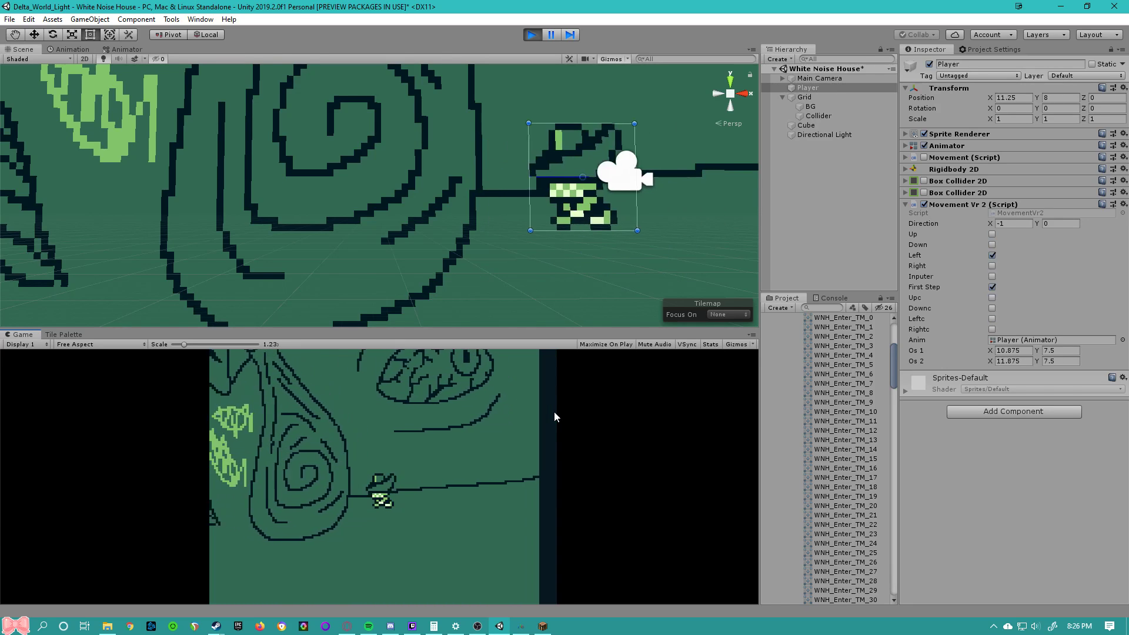
- Walk the character down and left beneath the spiral and test walking up into it with the Player selected
key(Down)
key(Left)
key(Up)
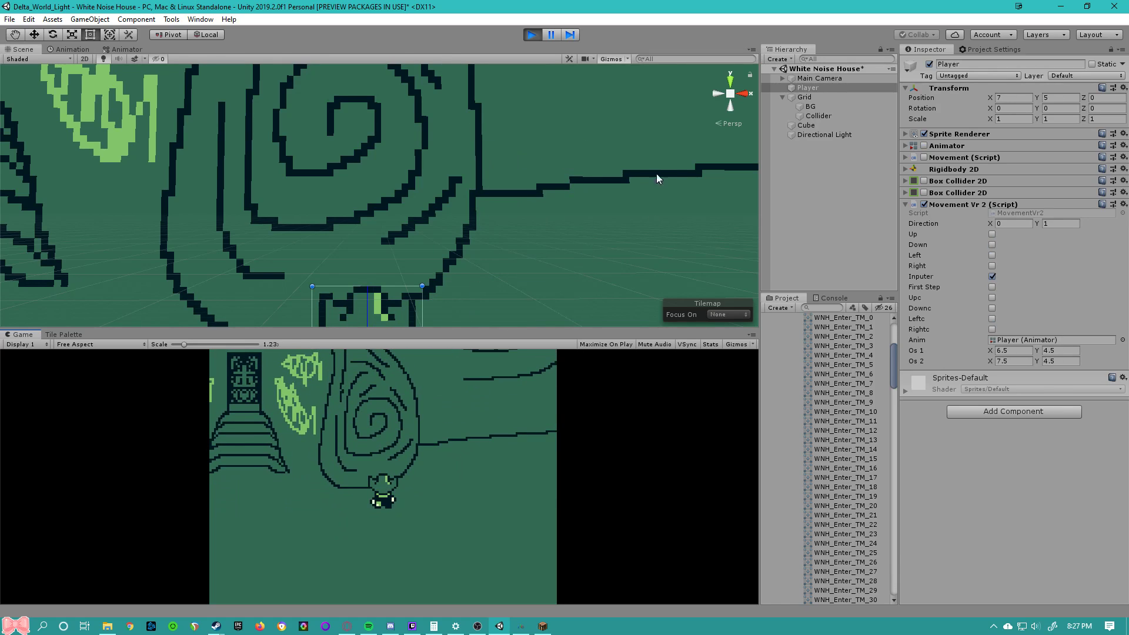